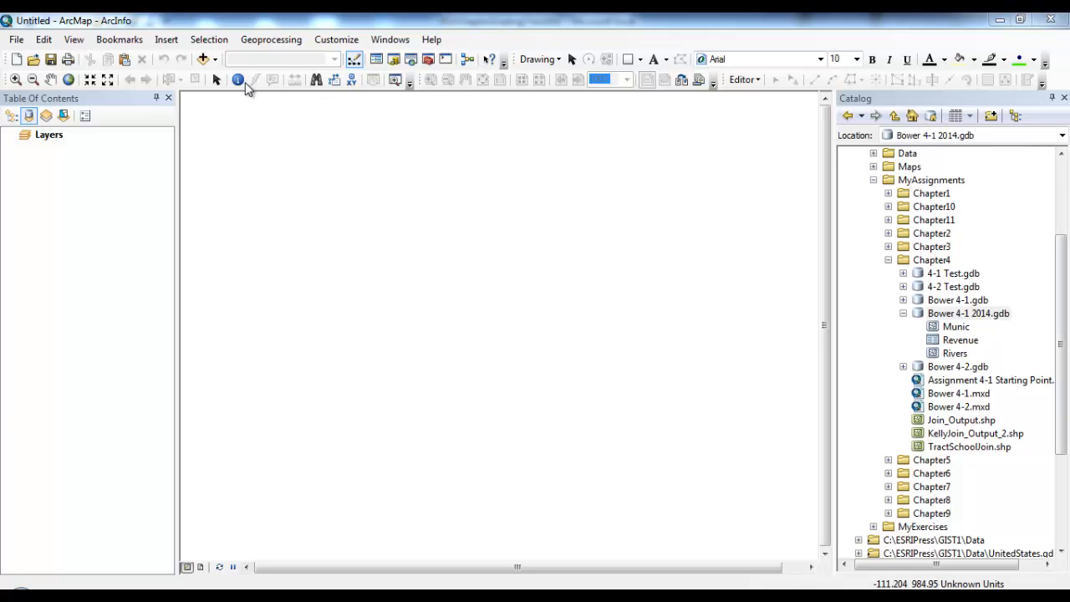
Step: From GIST1 > MyAssignments > Chapter4 > Bower 4-1 2014.gdb, add Munic, Revenue and Rivers to the map
left_click(204, 61)
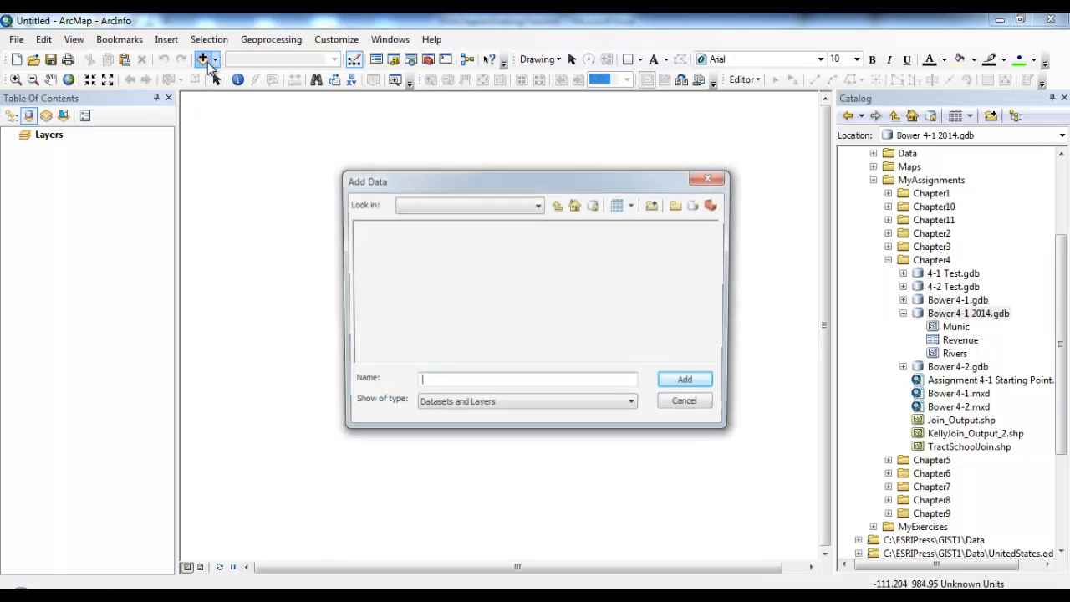
left_click(538, 205)
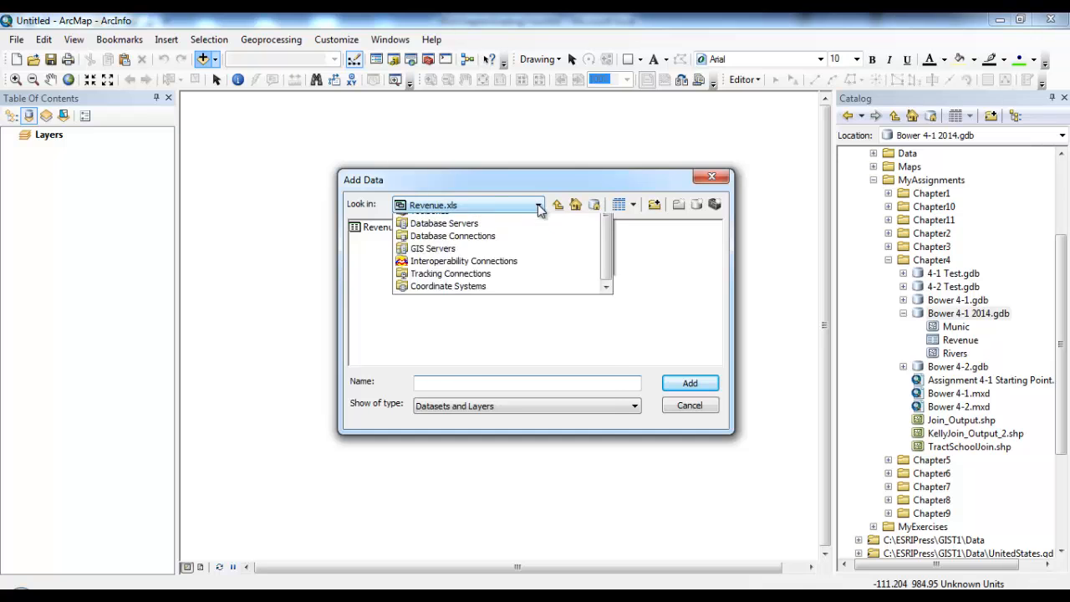
scroll(607, 318, "up", 2)
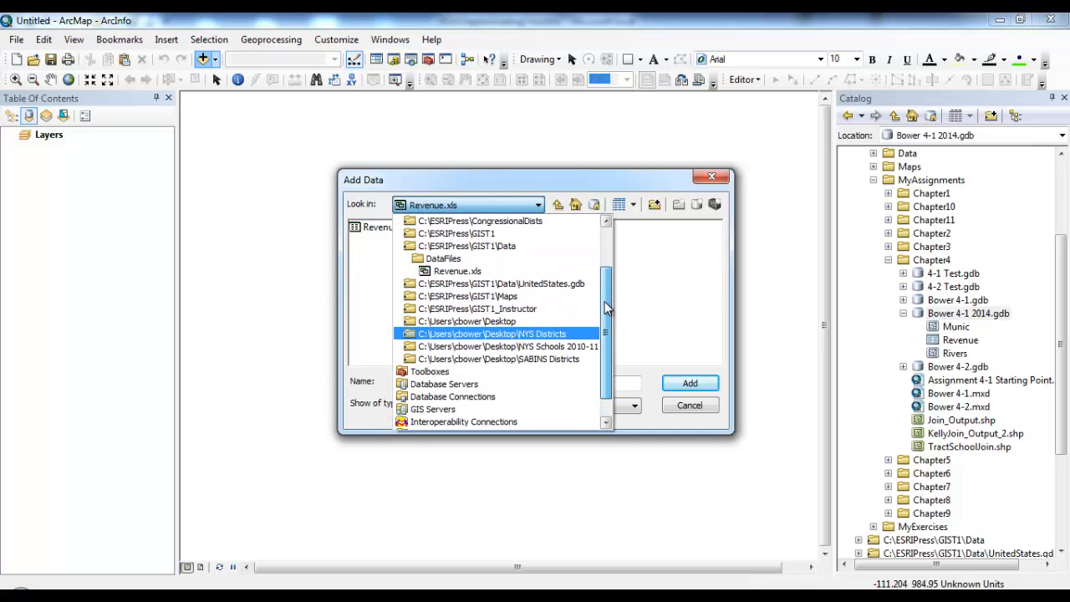
scroll(607, 280, "up", 1)
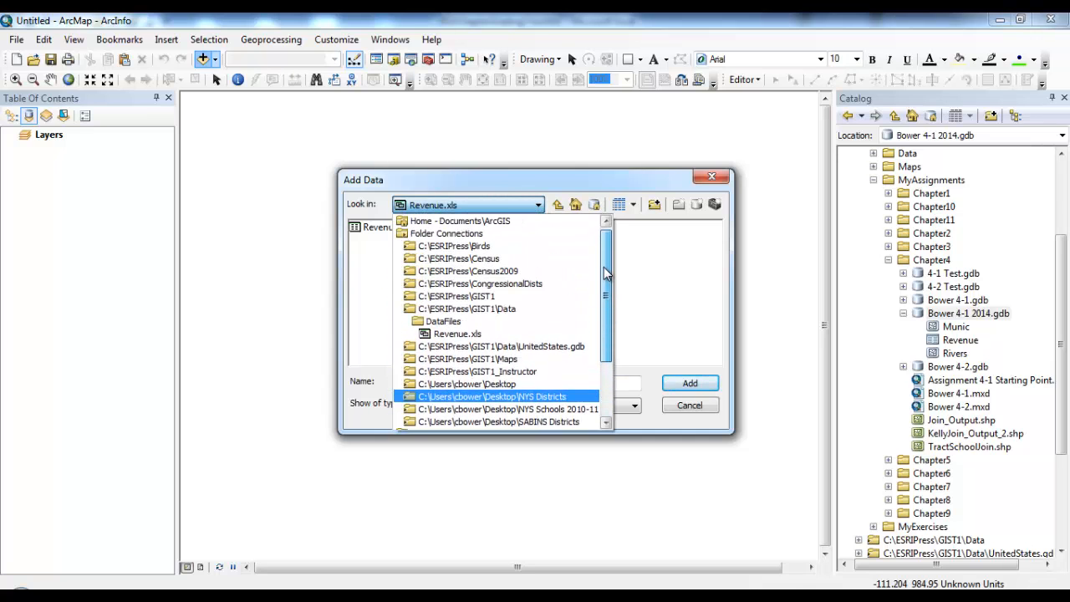
left_click(501, 305)
double_click(387, 254)
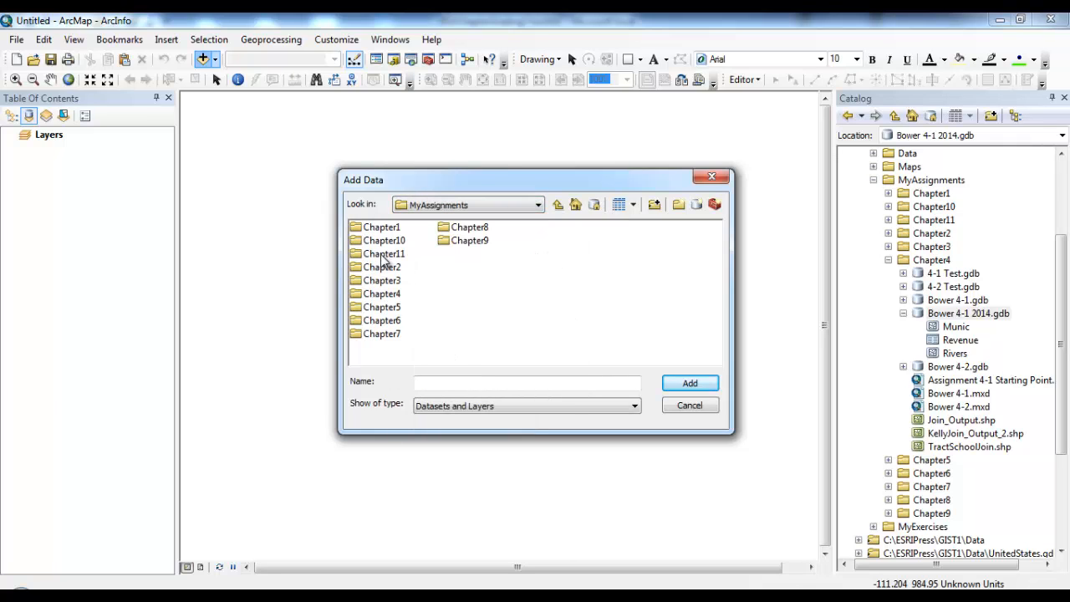
double_click(396, 294)
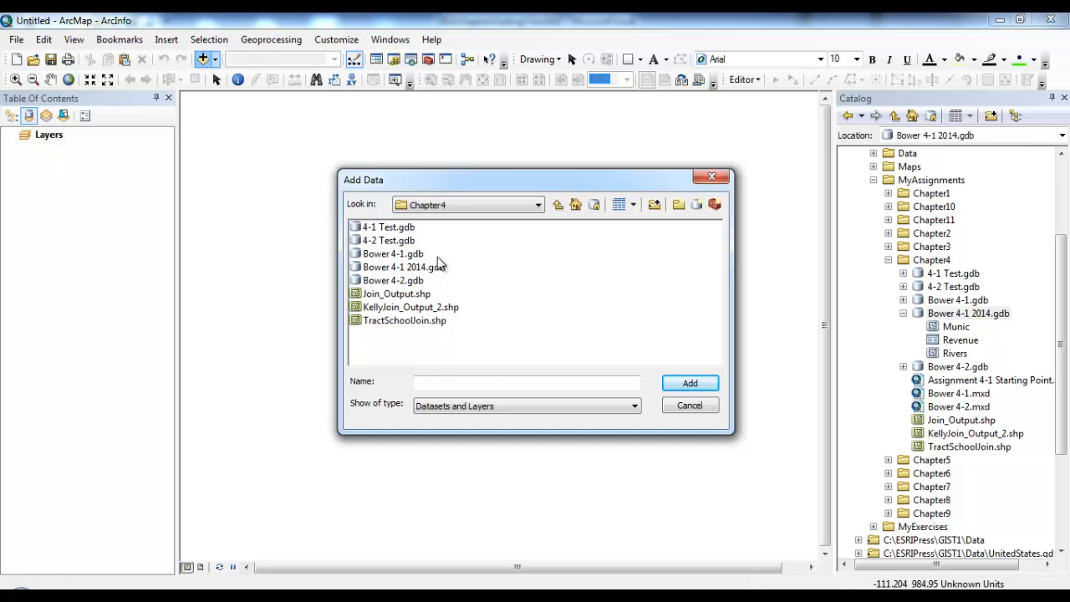
double_click(412, 268)
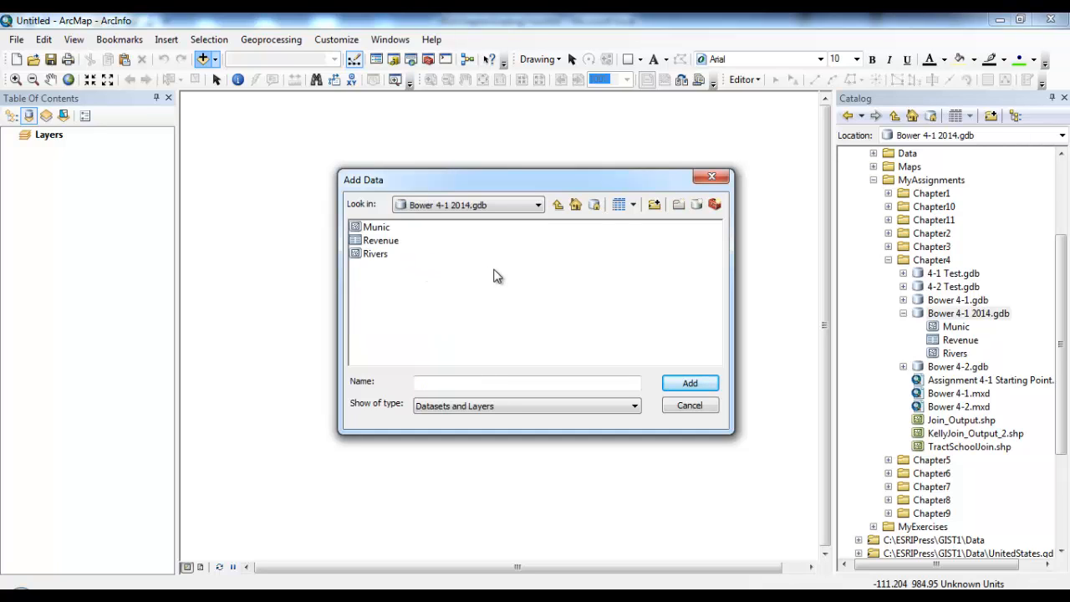
left_click(381, 231)
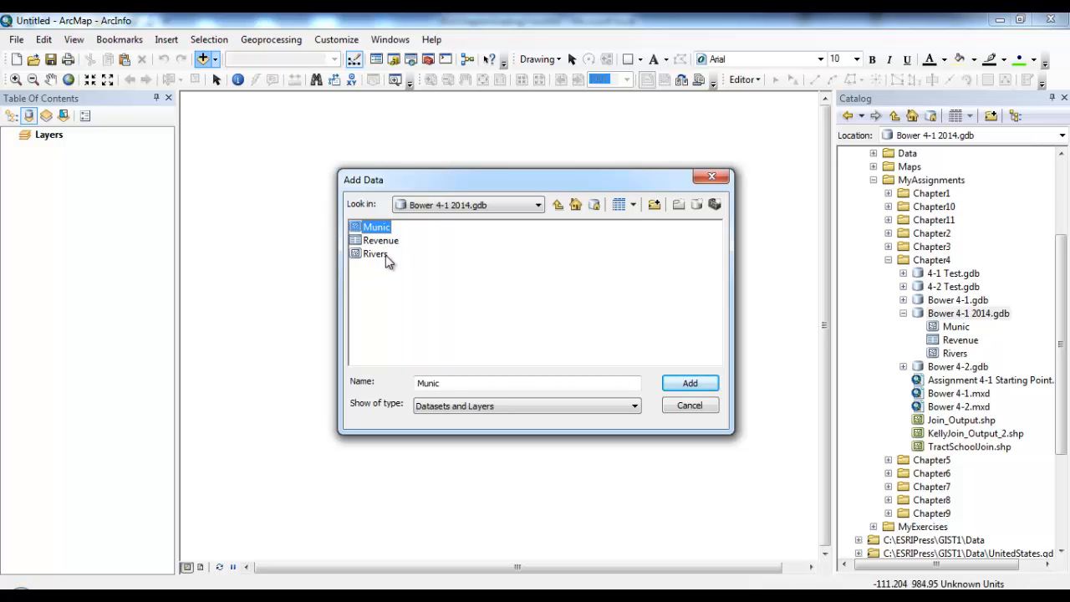
left_click(387, 262, "shift")
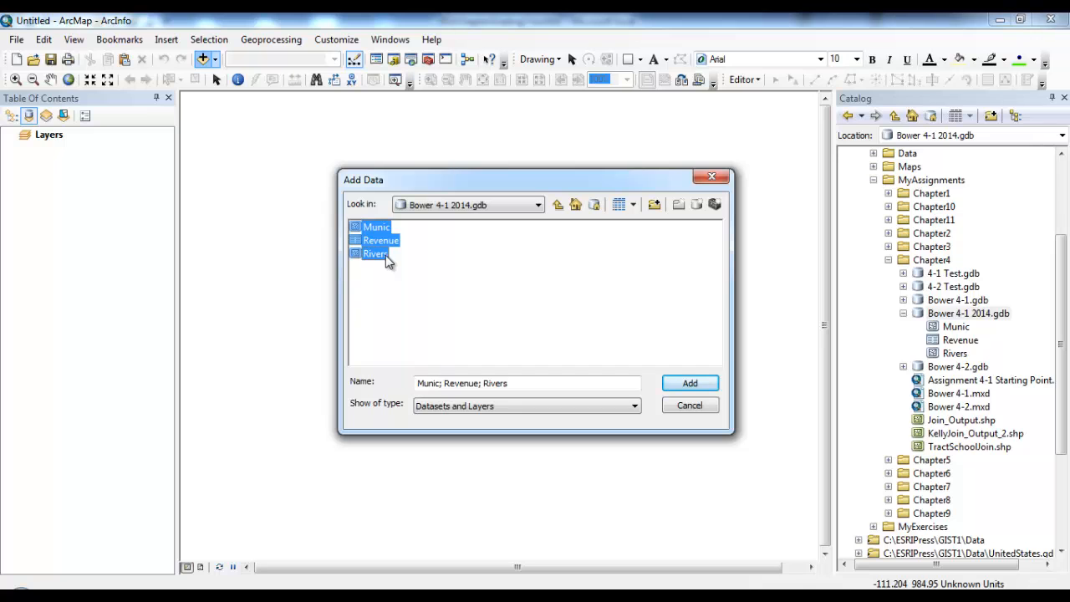
left_click(674, 380)
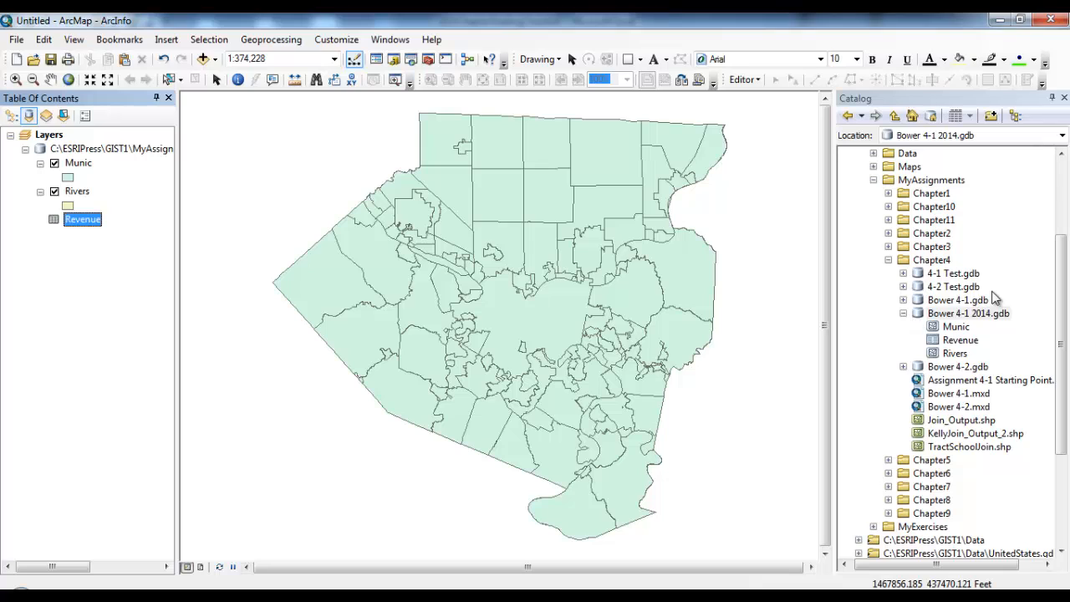
Step: Auto-hide the Catalog, zoom to full extent, return the table of contents to List By Source, and select Munic
left_click(1053, 98)
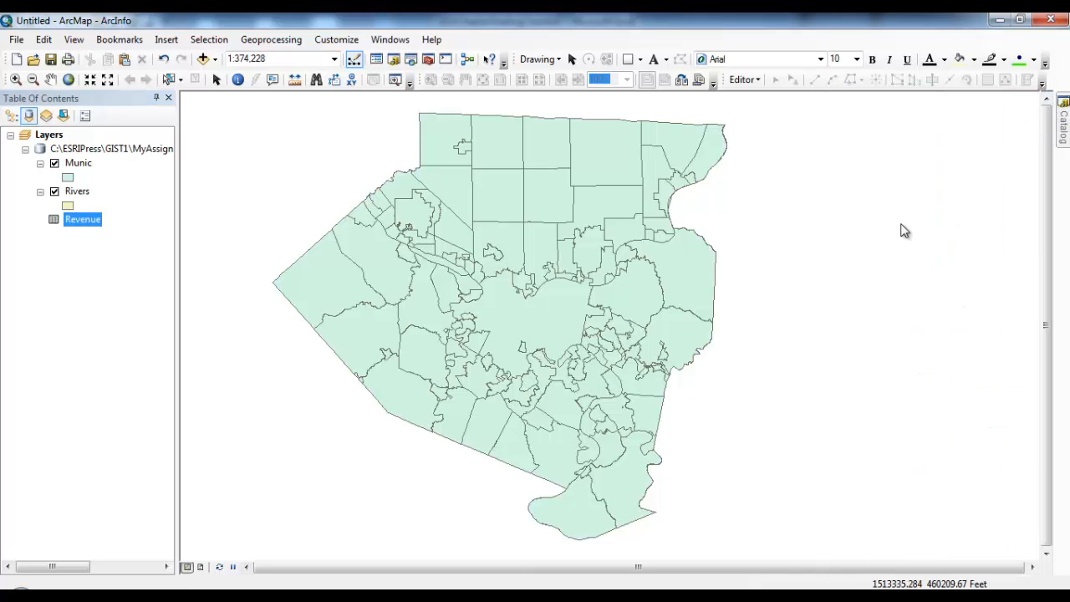
left_click(69, 79)
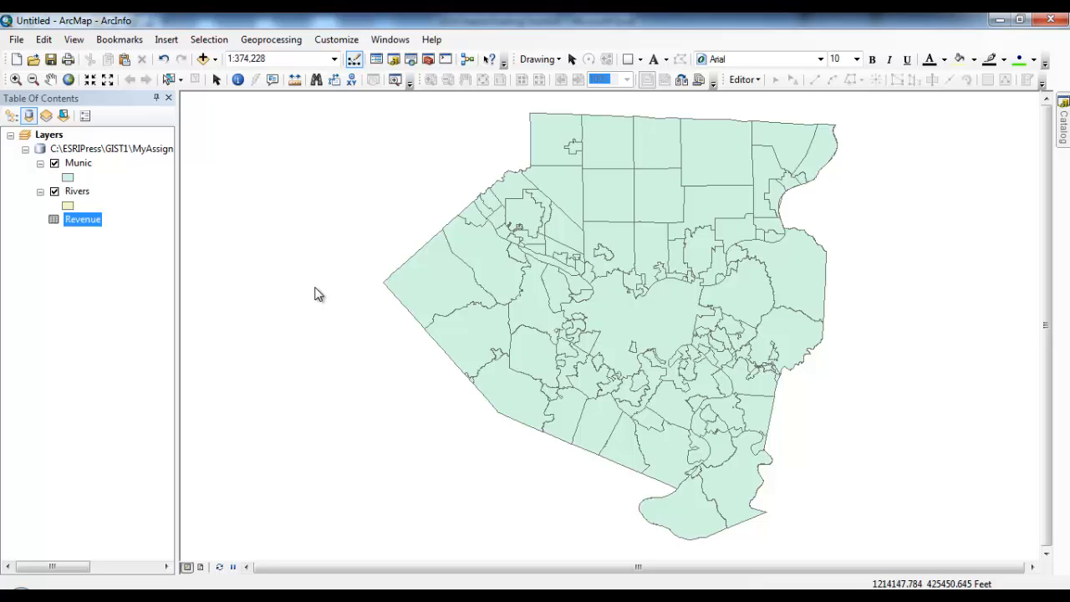
left_click(12, 117)
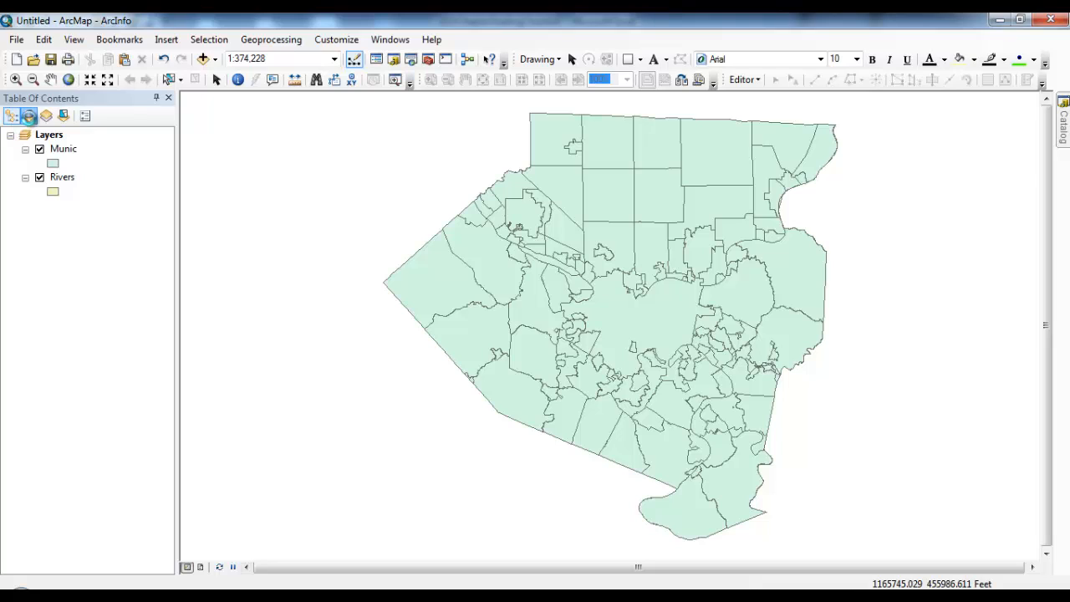
left_click(28, 115)
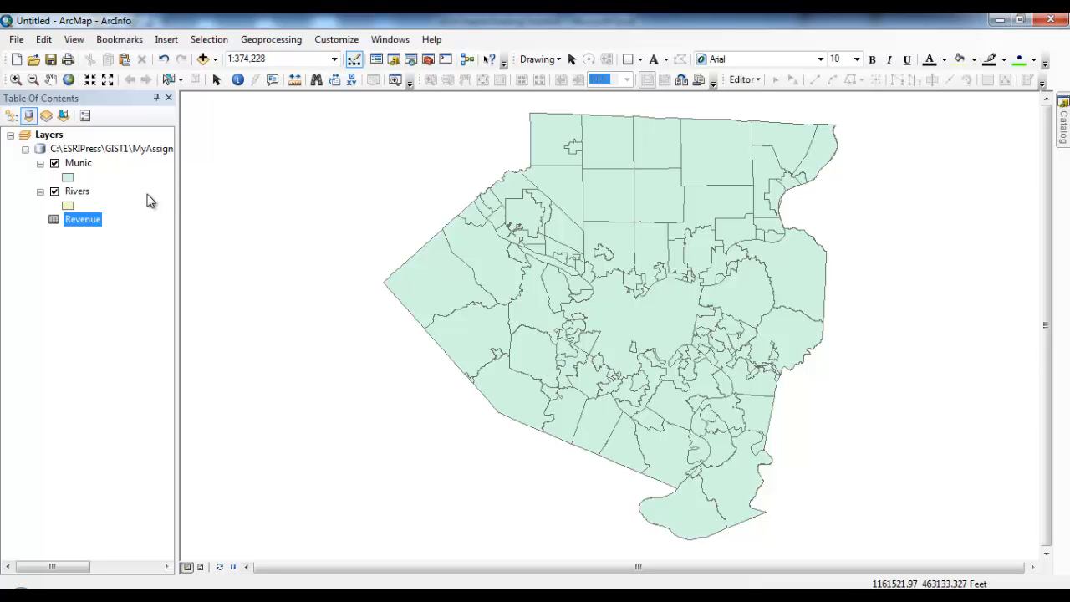
left_click(78, 163)
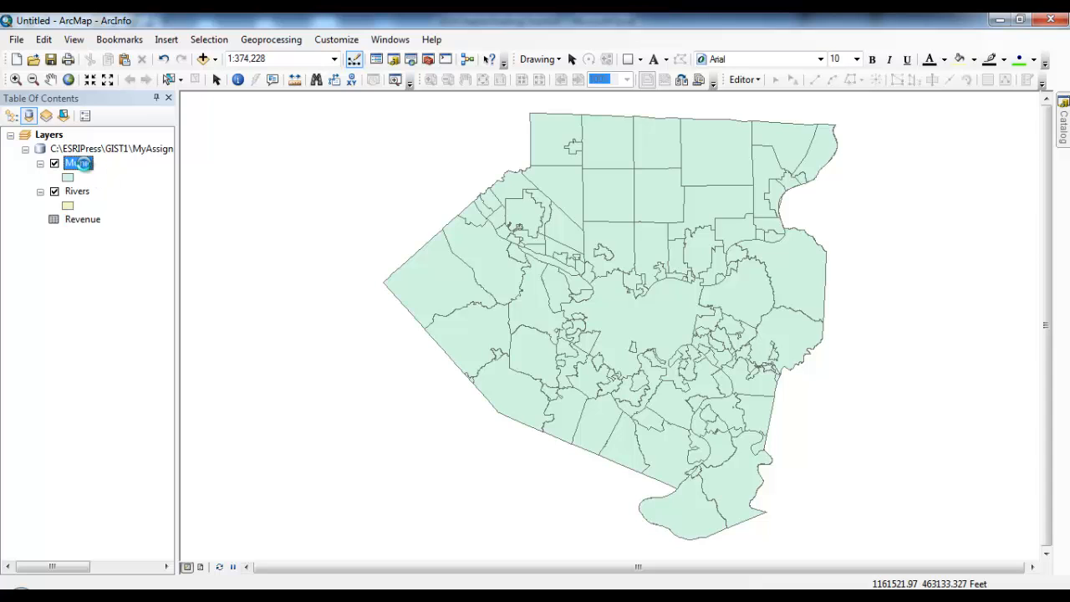
right_click(77, 163)
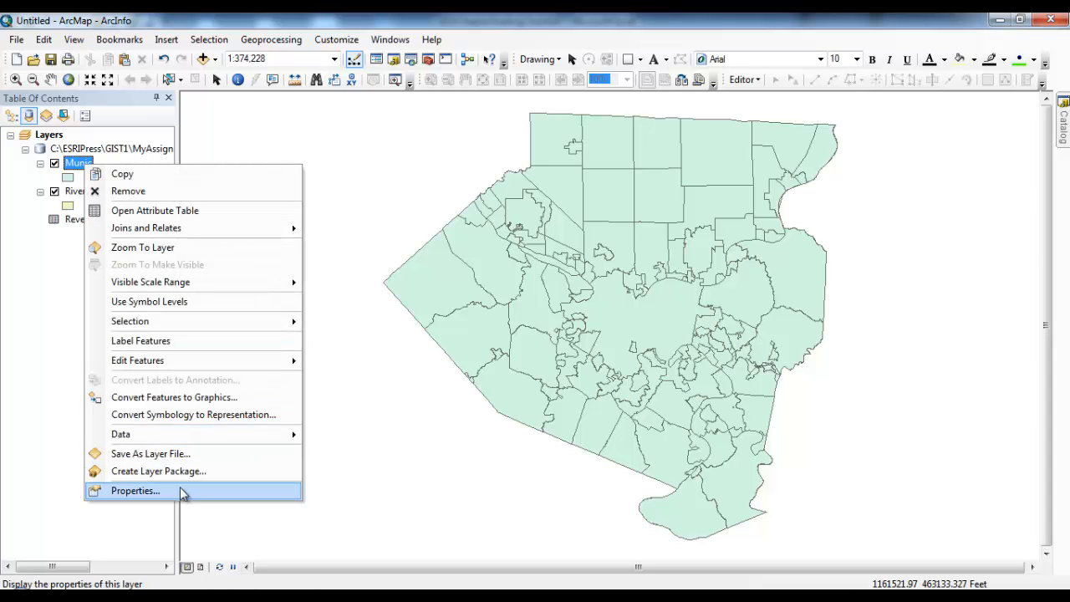
left_click(155, 211)
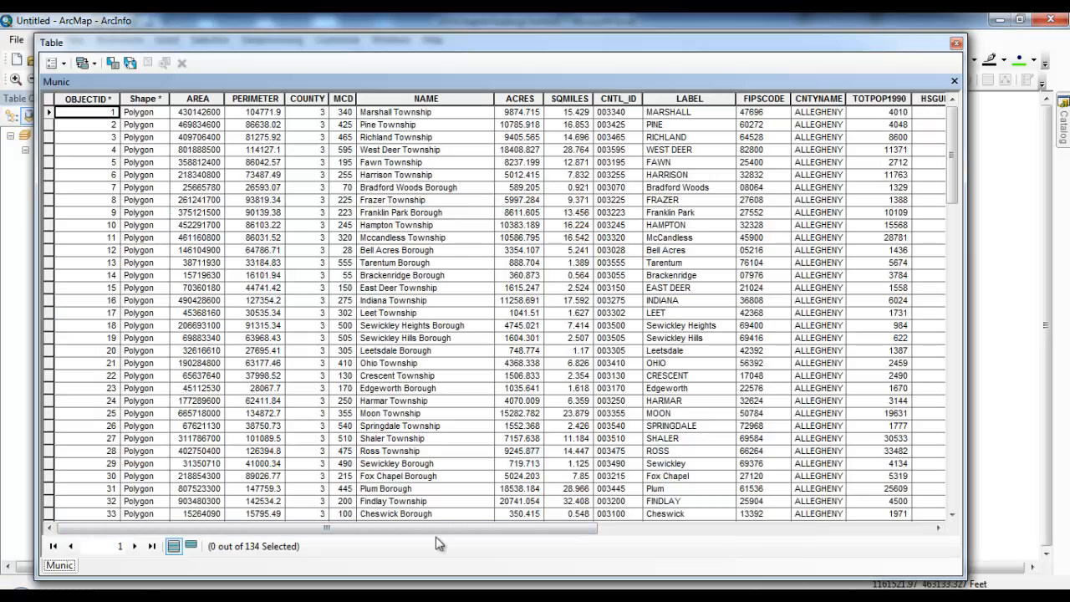
left_click_drag(435, 527, 800, 541)
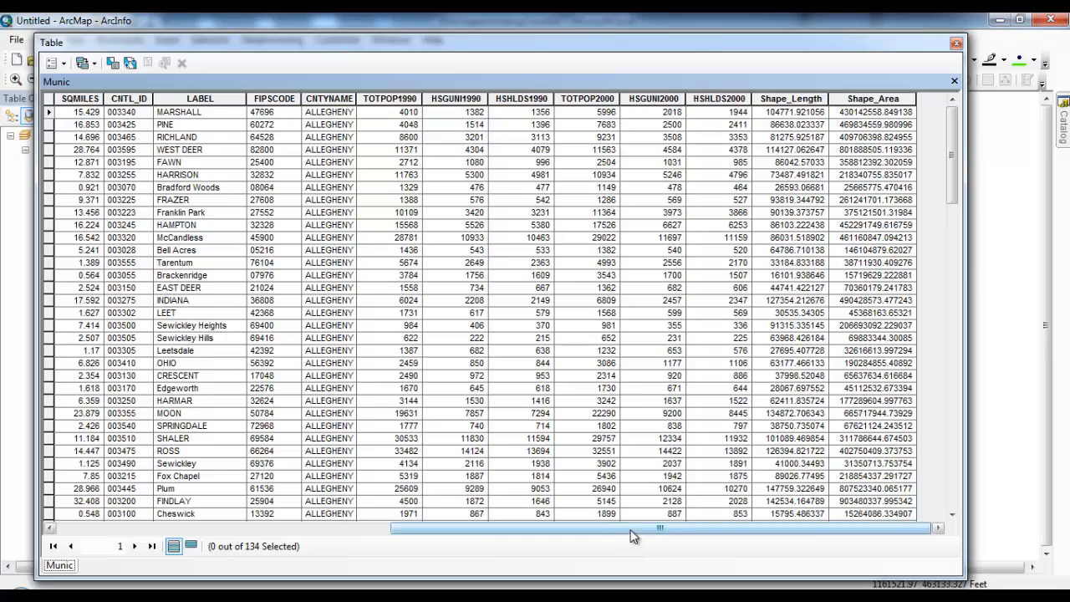
left_click_drag(633, 530, 448, 487)
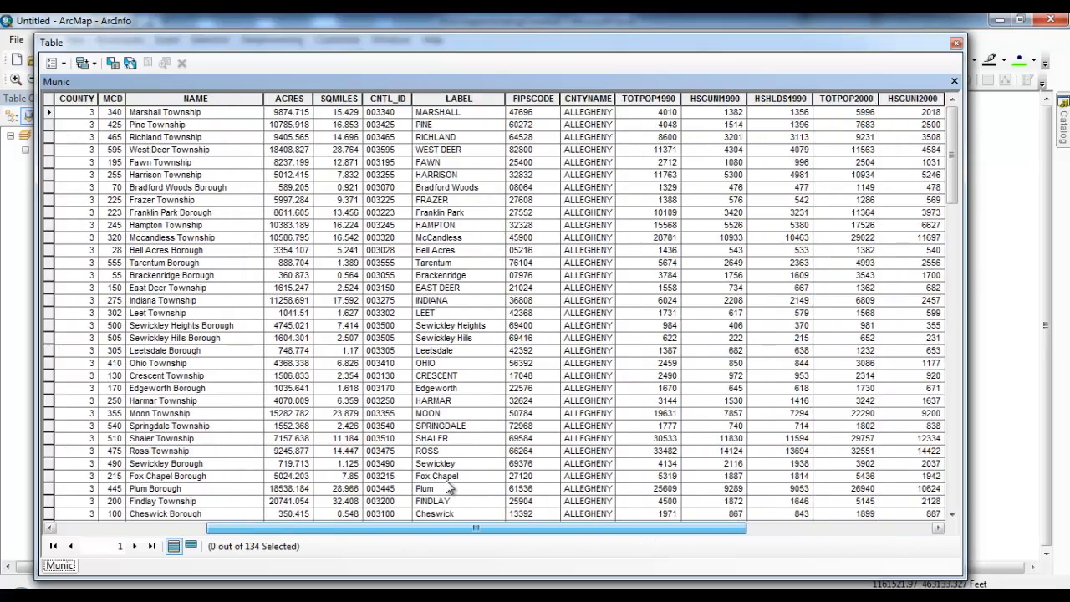
left_click_drag(447, 487, 235, 479)
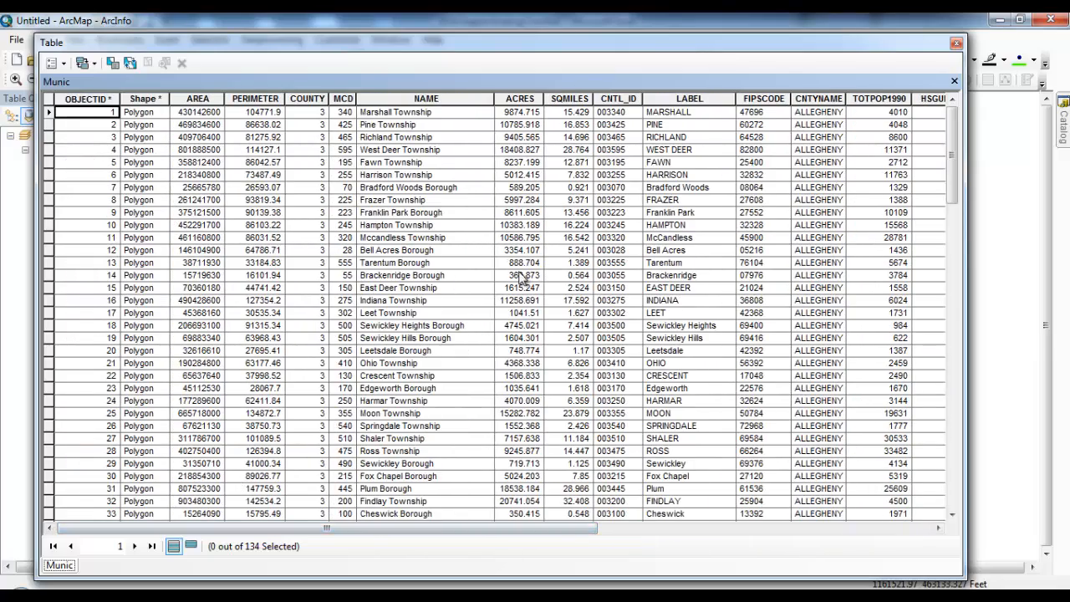
left_click(957, 44)
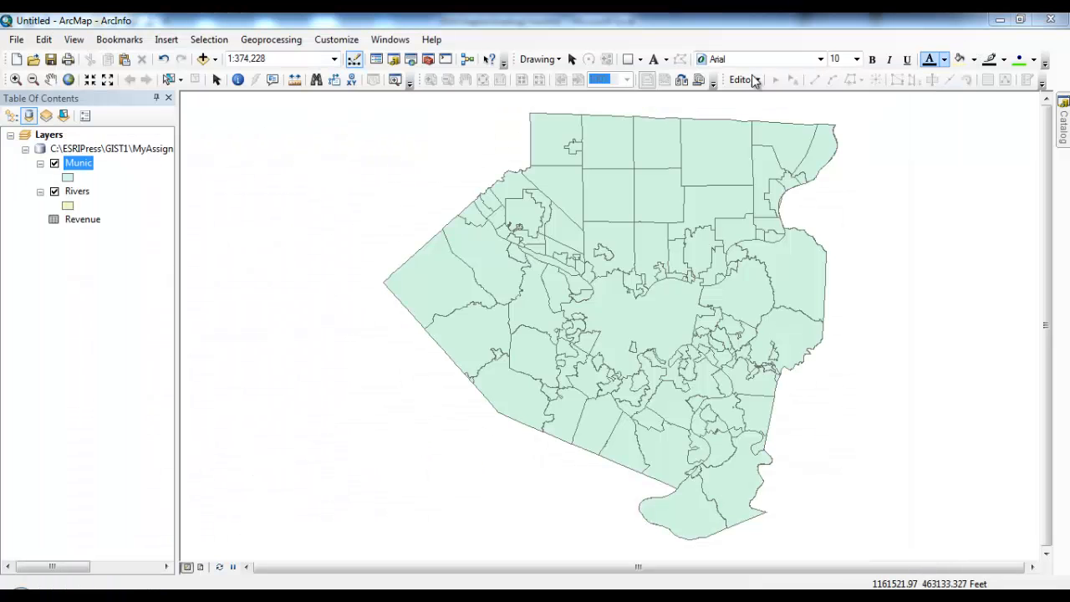
right_click(92, 226)
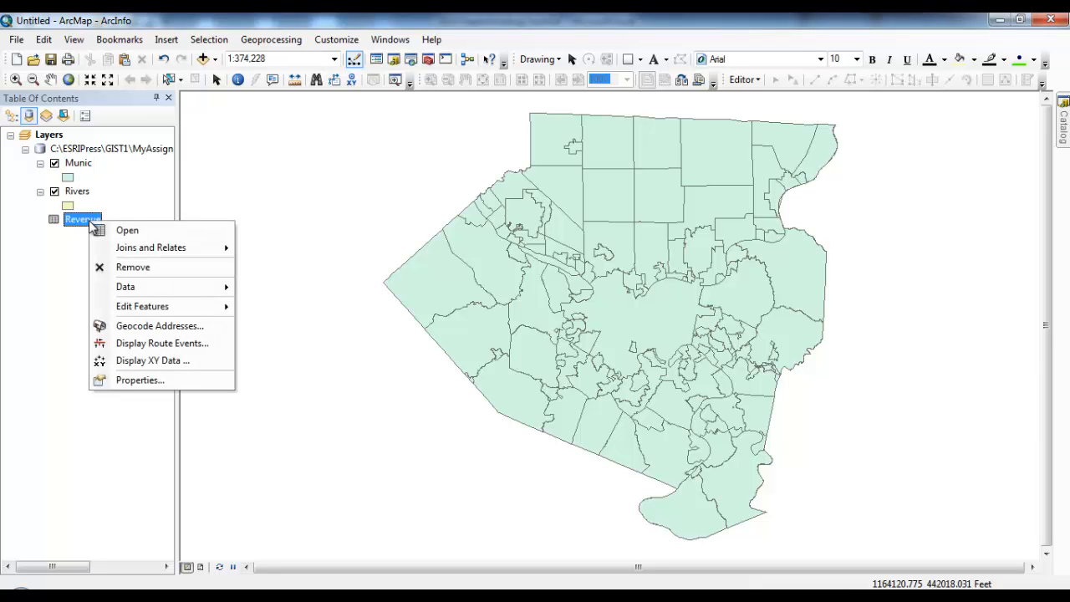
left_click(125, 230)
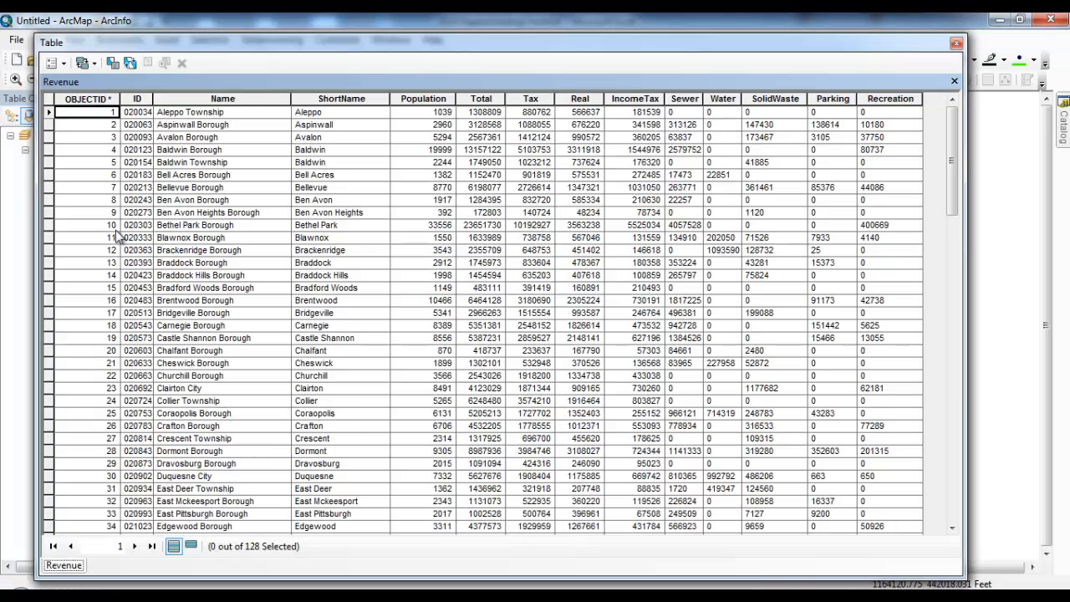
left_click(655, 100)
left_click(587, 98)
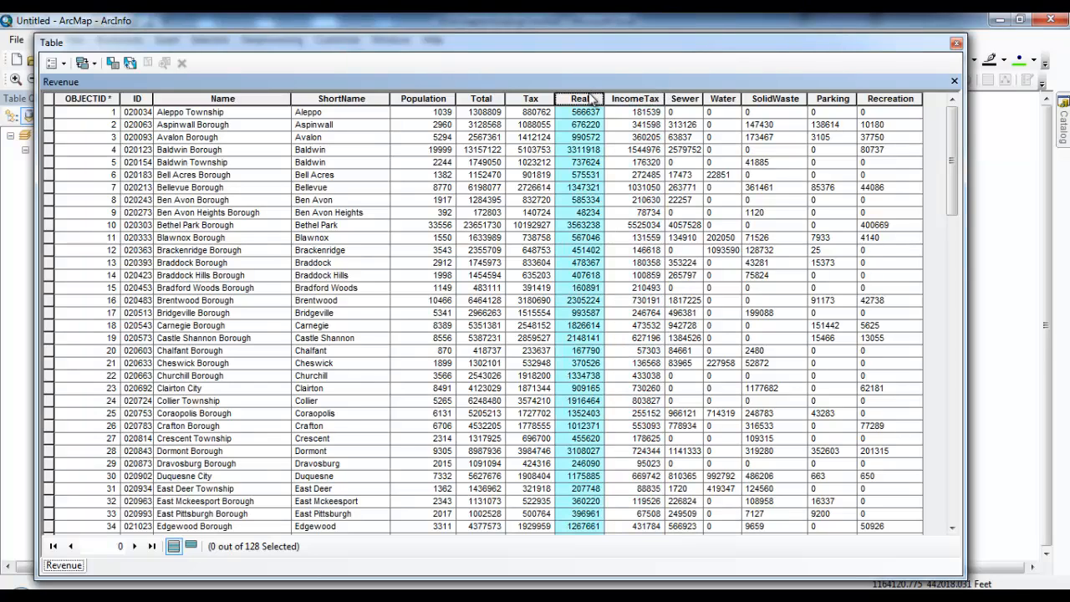
left_click(535, 98)
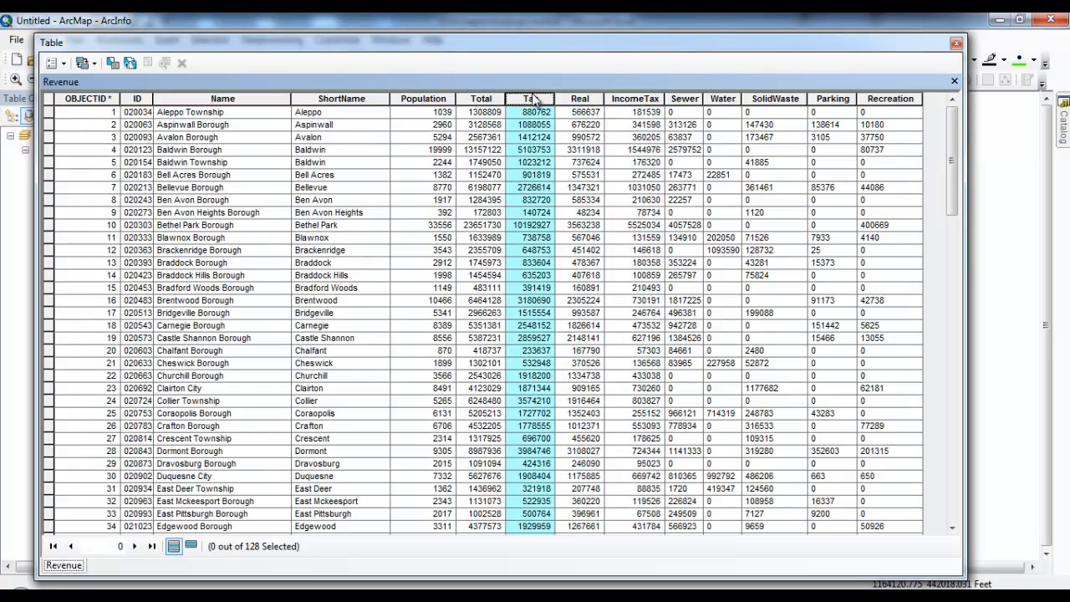
left_click(488, 98)
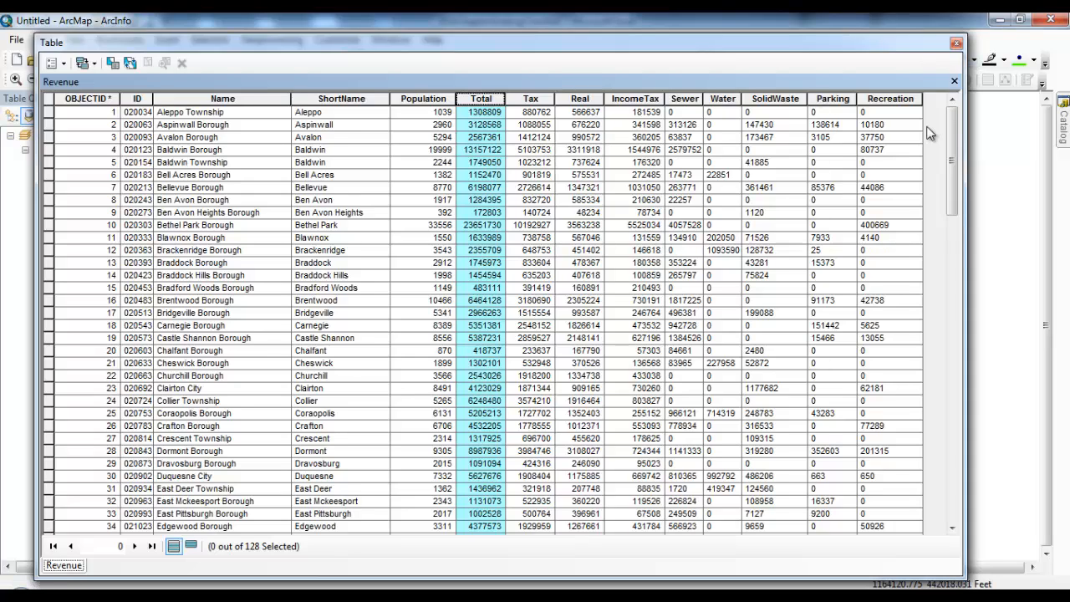
left_click(956, 42)
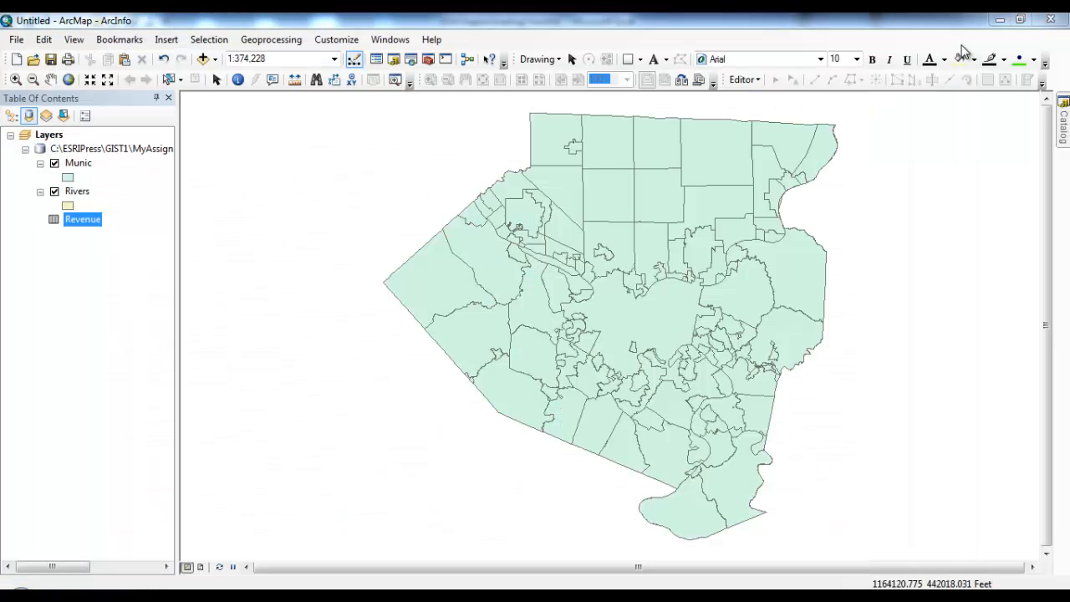
left_click(92, 167)
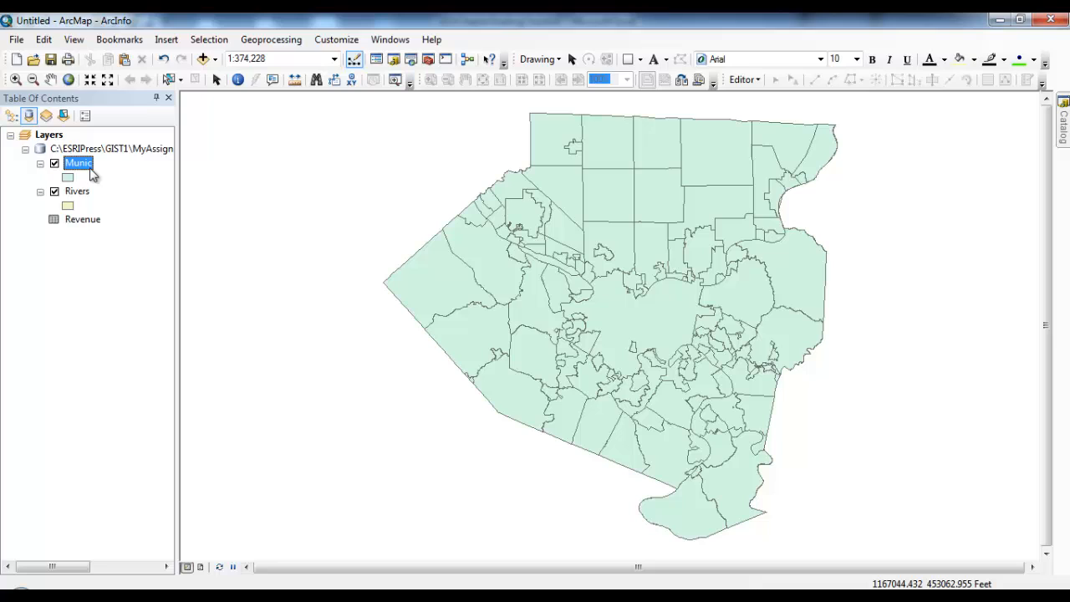
left_click(11, 118)
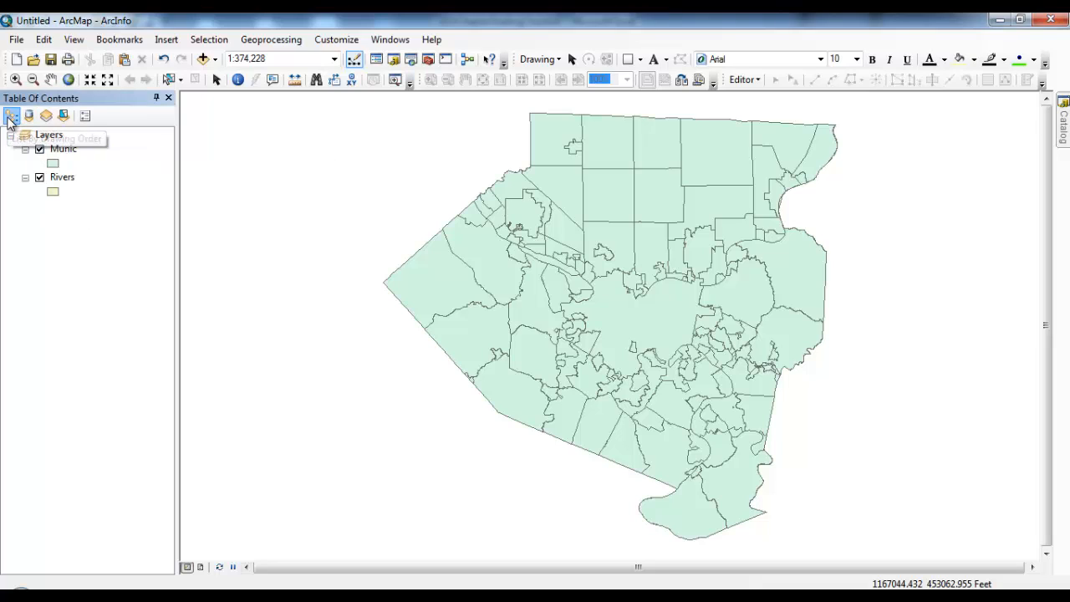
right_click(67, 156)
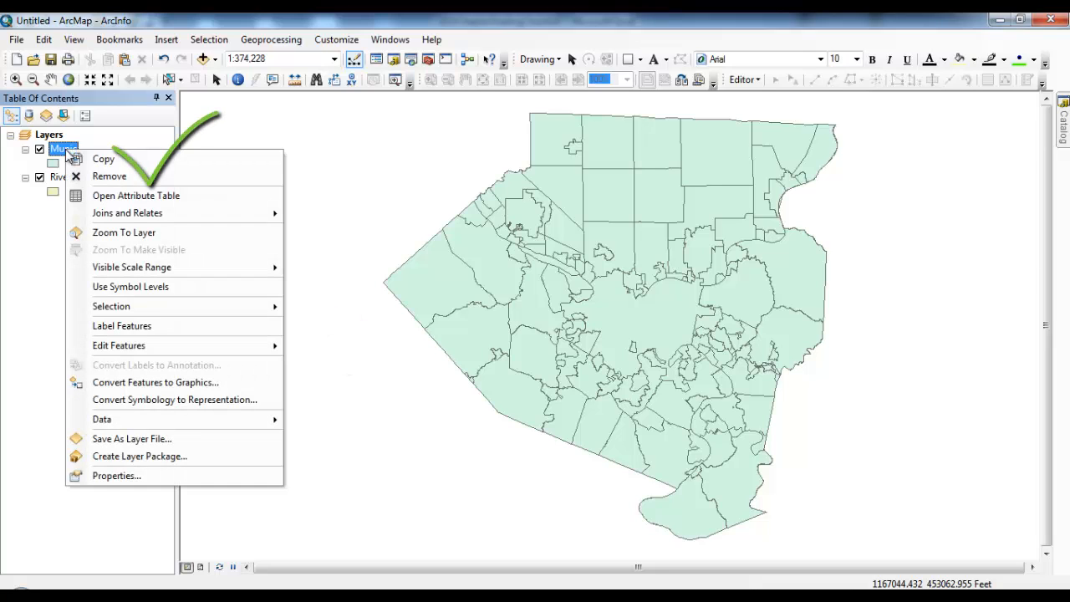
mouse_move(167, 213)
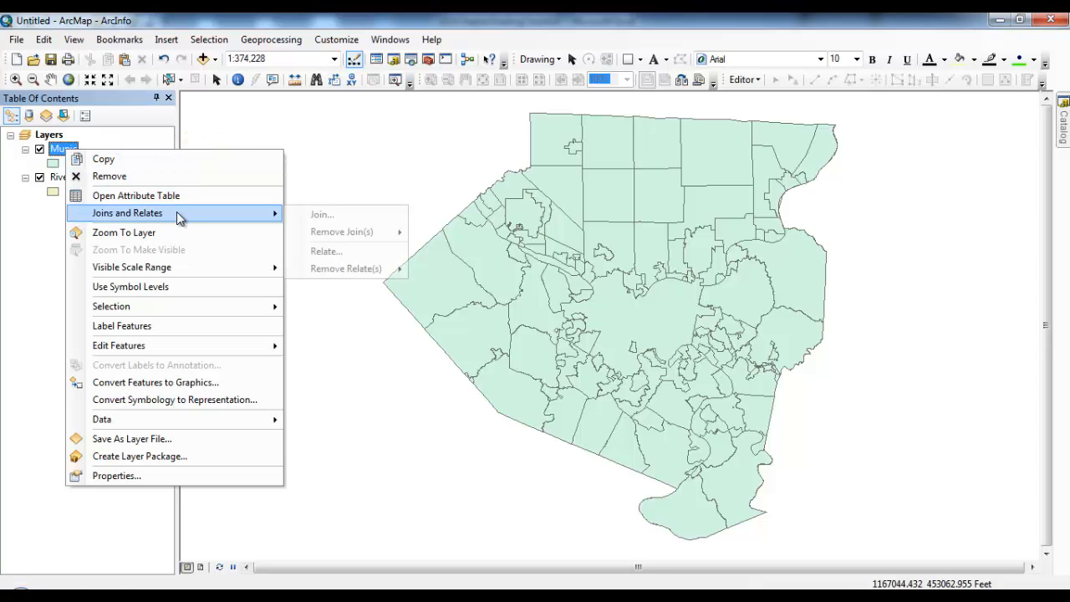
left_click(323, 215)
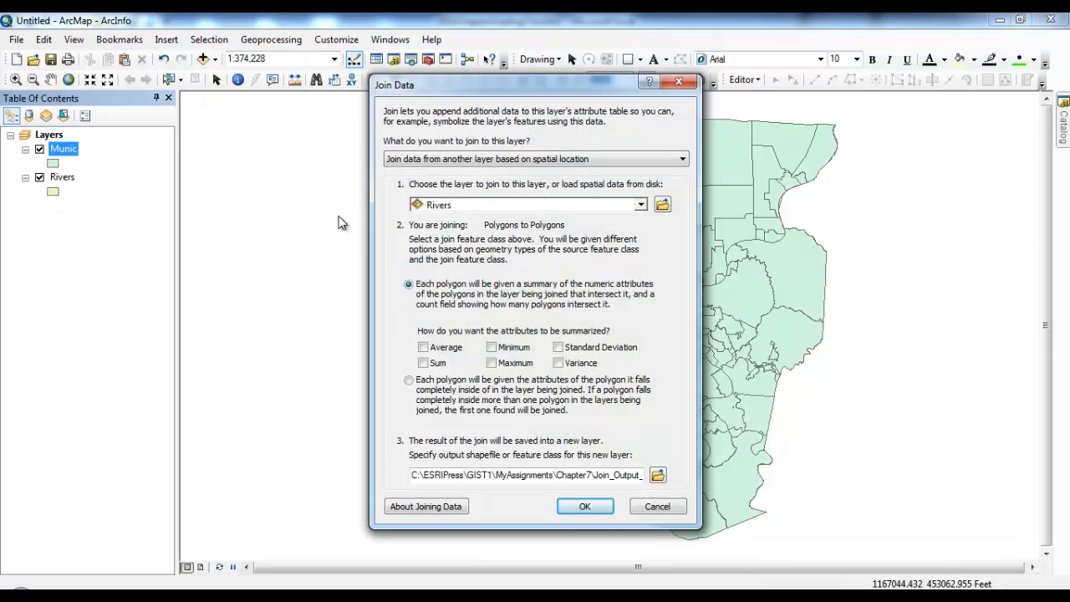
left_click(610, 159)
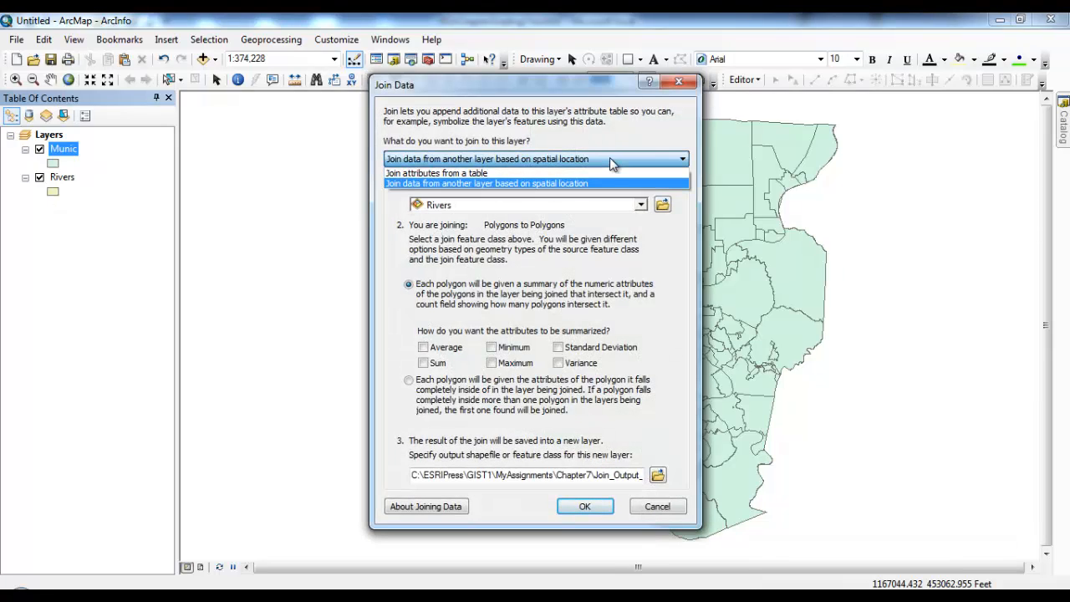
left_click(608, 173)
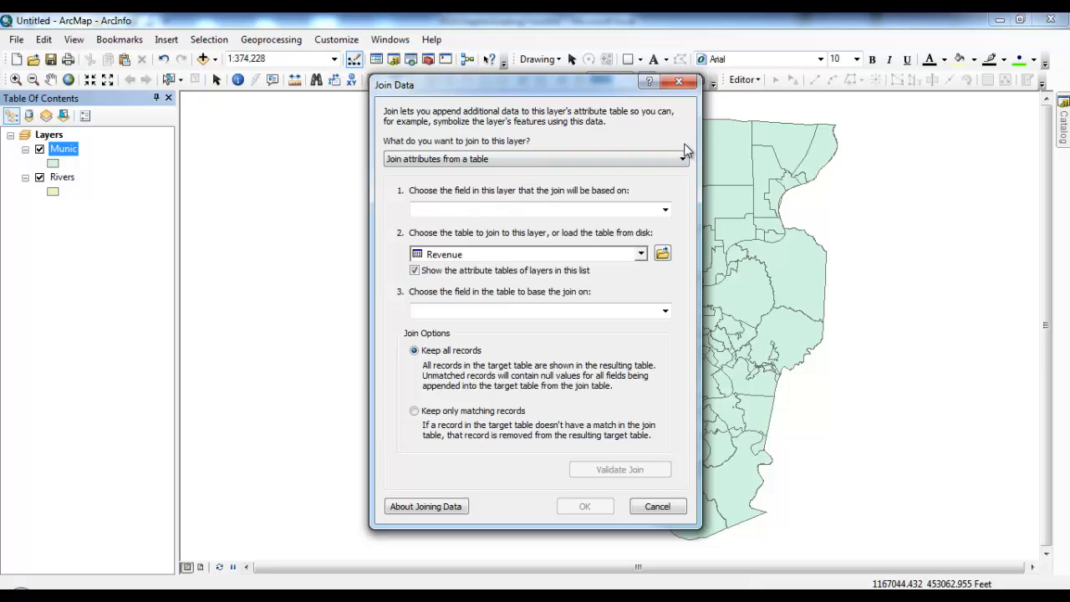
left_click(681, 84)
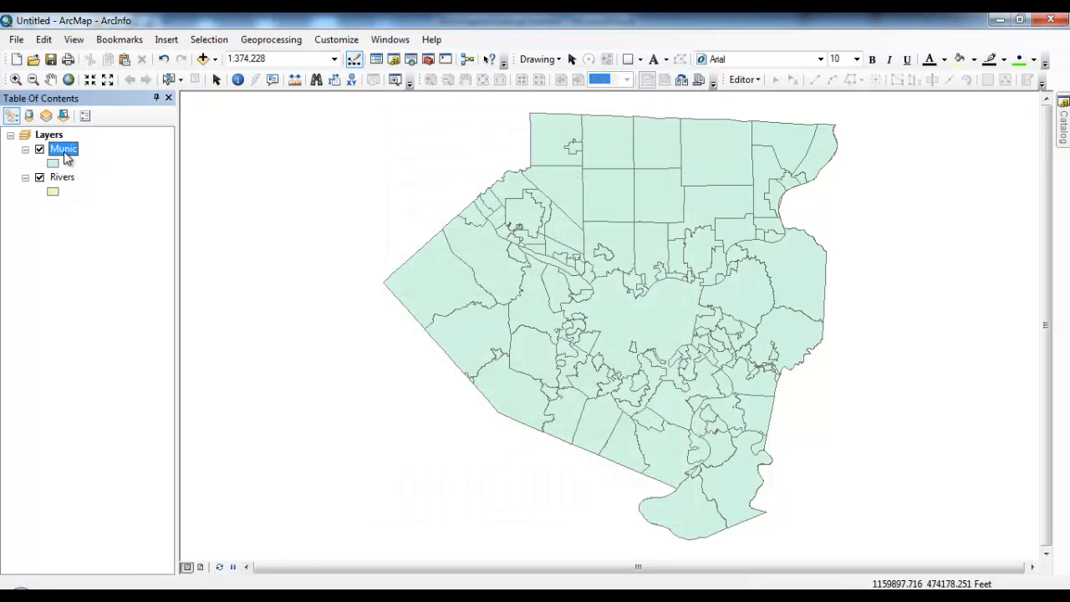
right_click(66, 159)
Step: Open the Munic attribute table, inspect its OBJECTID column, and close it
left_click(134, 197)
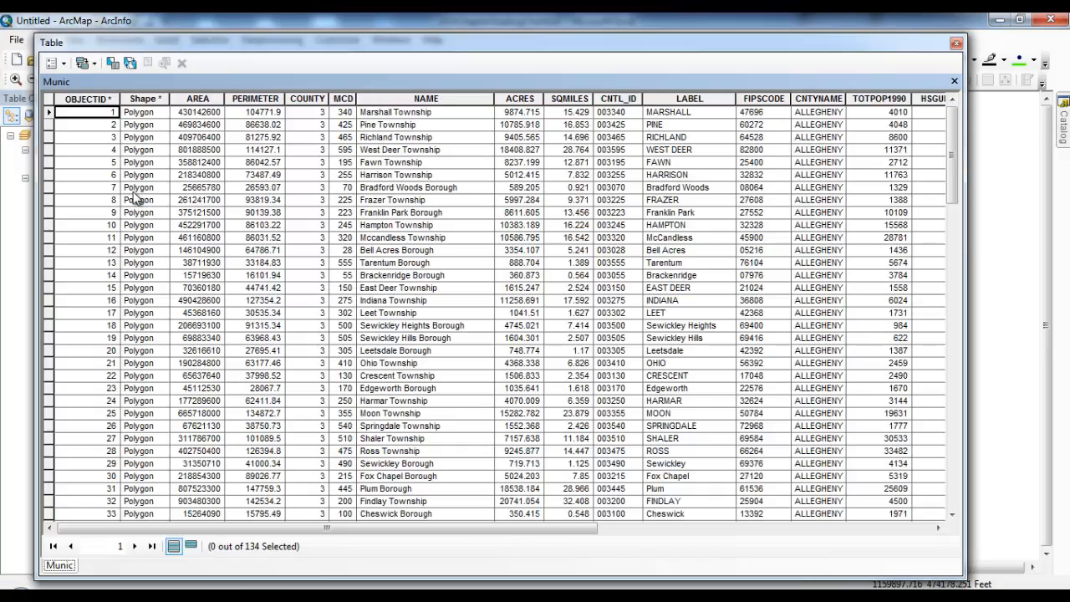
left_click(93, 93)
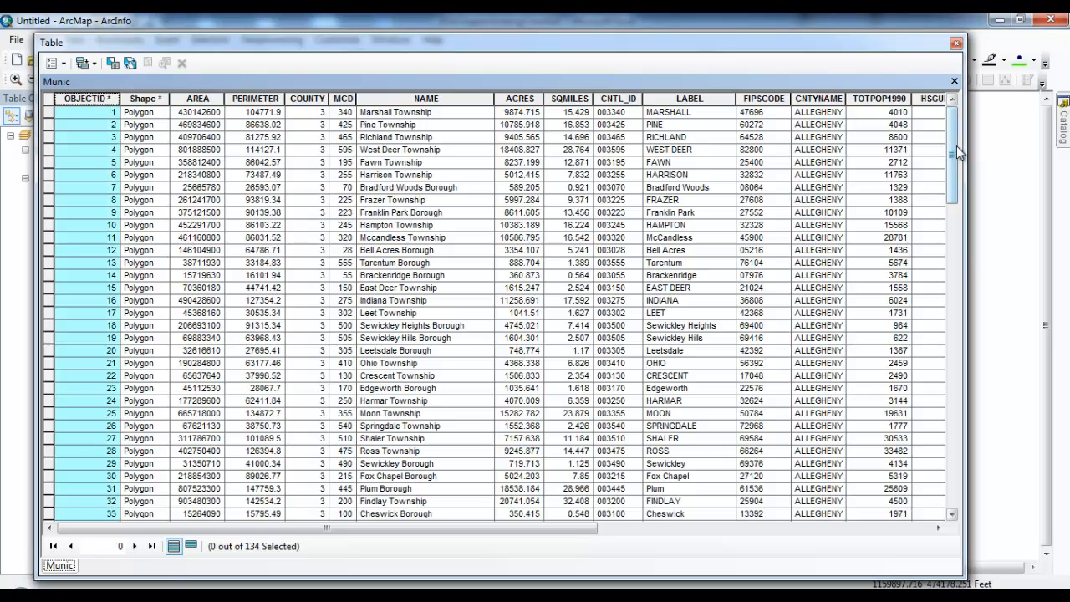
mouse_move(955, 150)
left_mouse_down()
mouse_move(930, 466)
mouse_move(953, 150)
left_mouse_up()
left_click(956, 42)
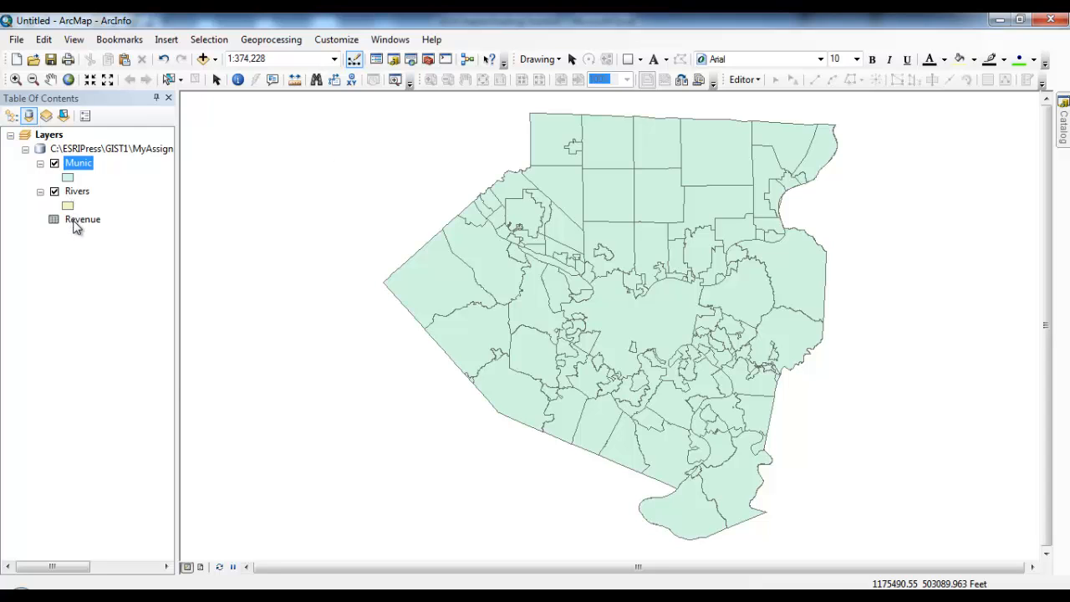
Step: Open the Revenue table, browse its records such as Aspinwall Borough, and close it
right_click(74, 222)
left_click(175, 232)
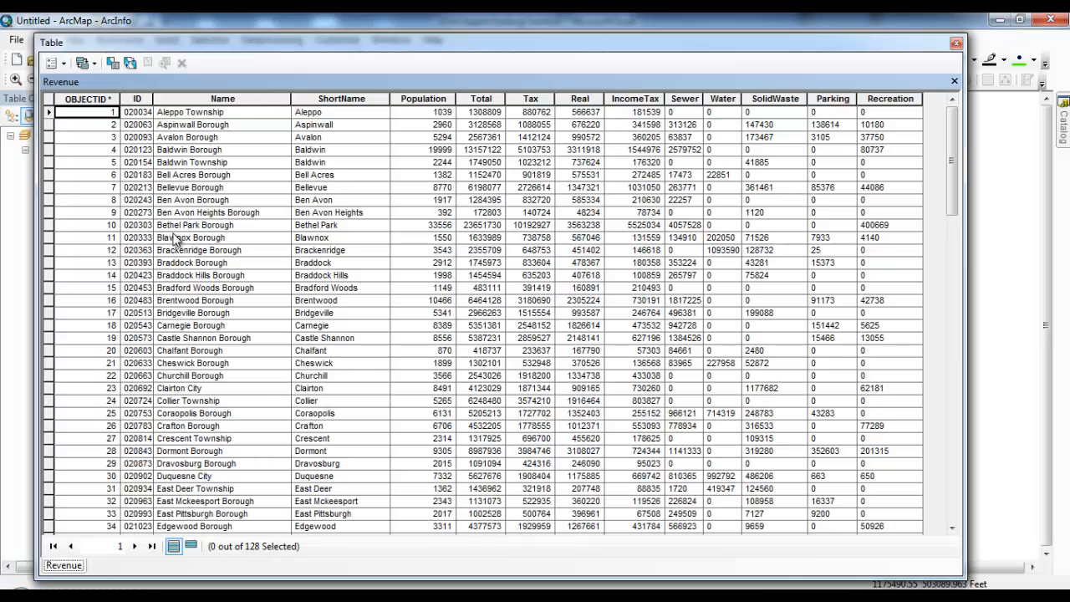
left_click(100, 99)
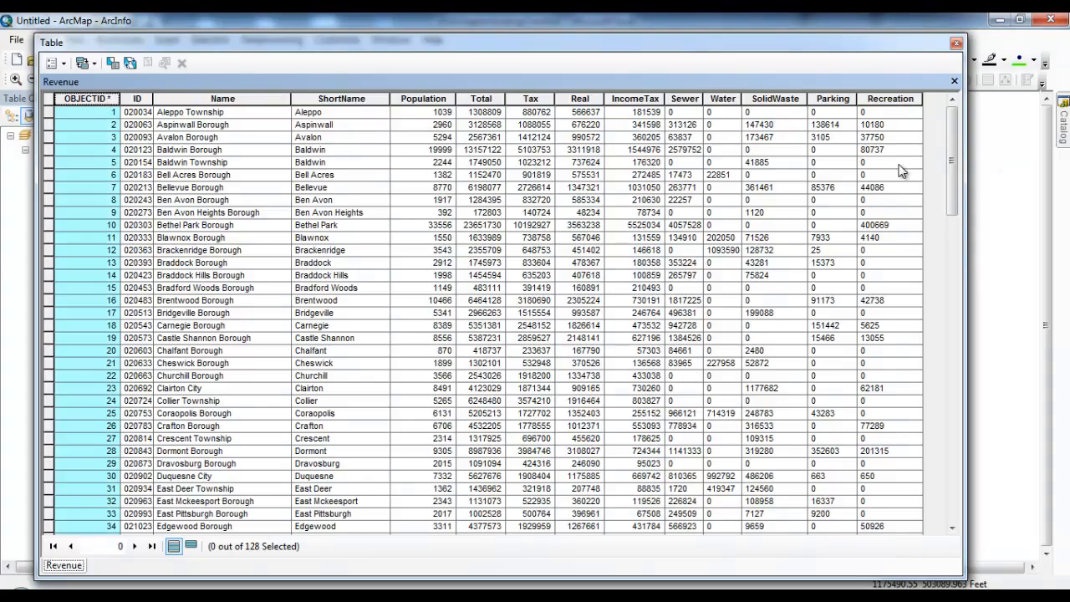
left_click_drag(951, 167, 928, 117)
left_click(144, 114)
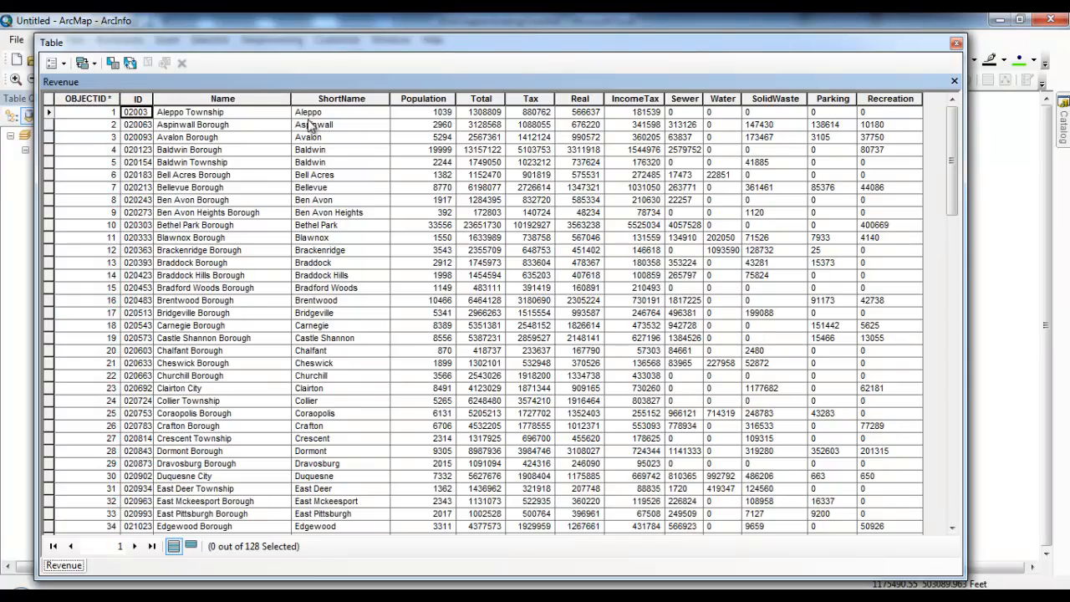
left_click(209, 125)
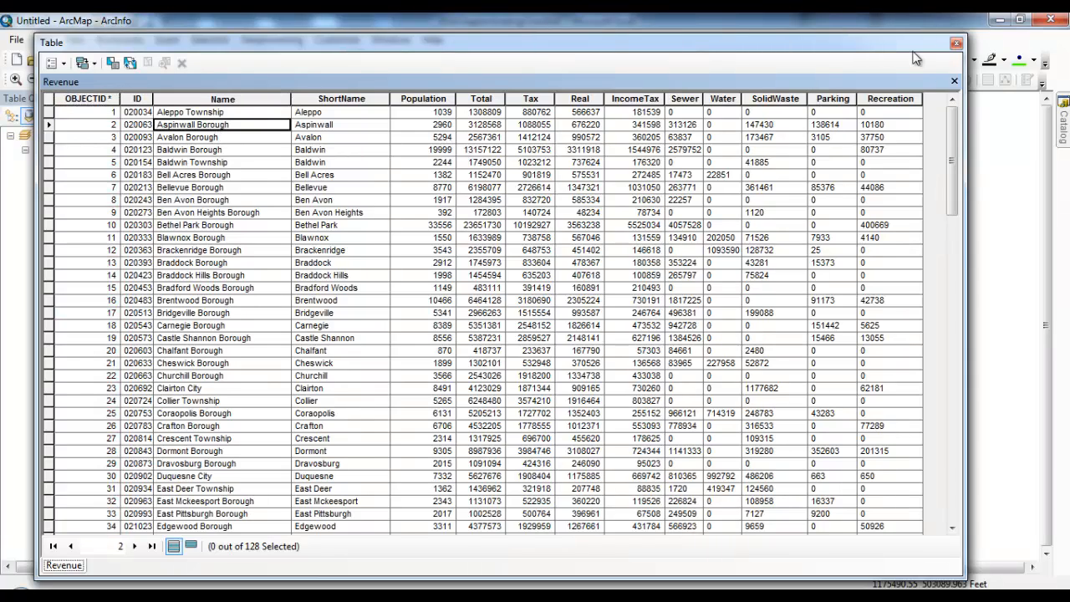
left_click(956, 43)
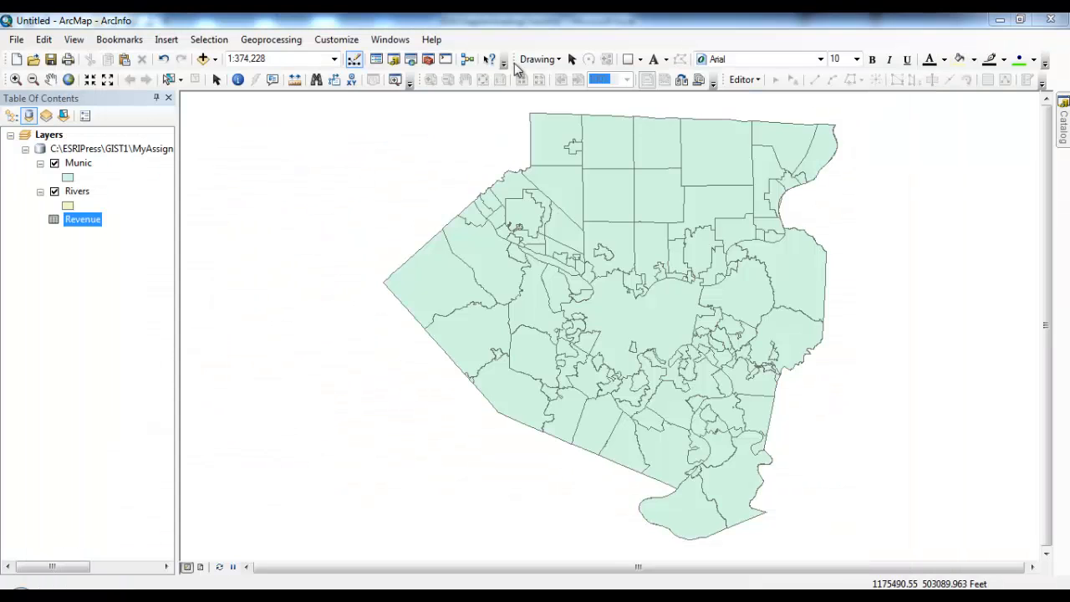
Step: Reopen the Munic table, sort by CNTL_ID, then sort alphabetically by NAME and narrow the window
right_click(80, 164)
left_click(171, 208)
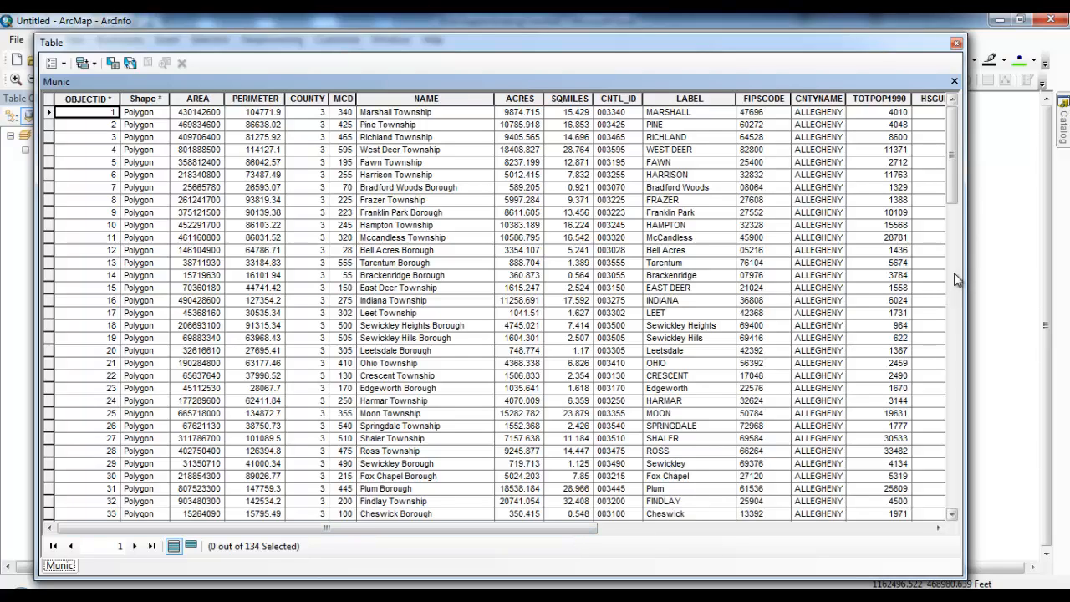
left_click(623, 98)
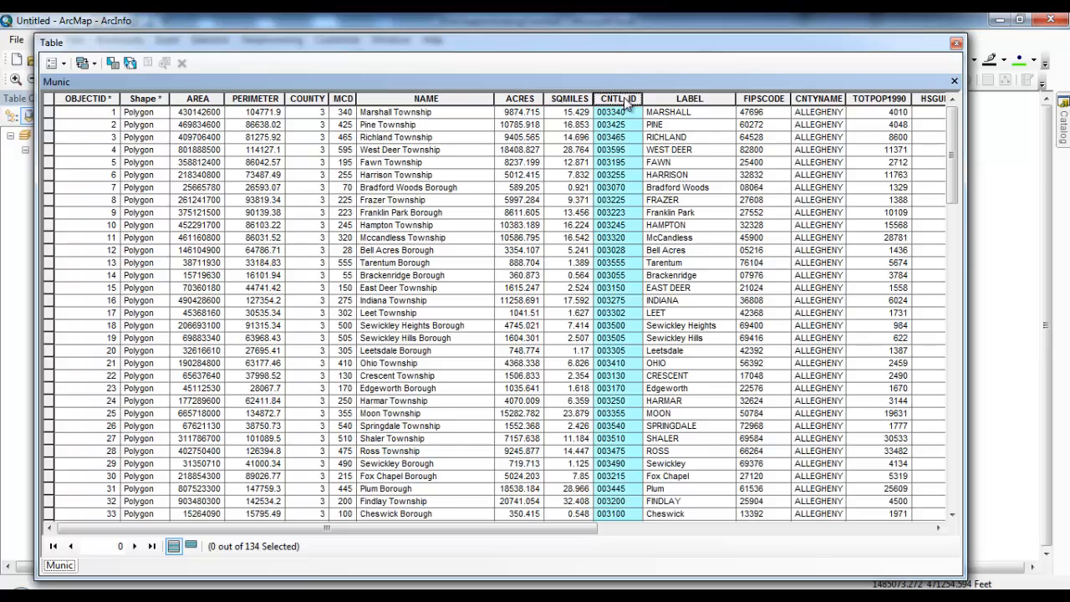
double_click(629, 99)
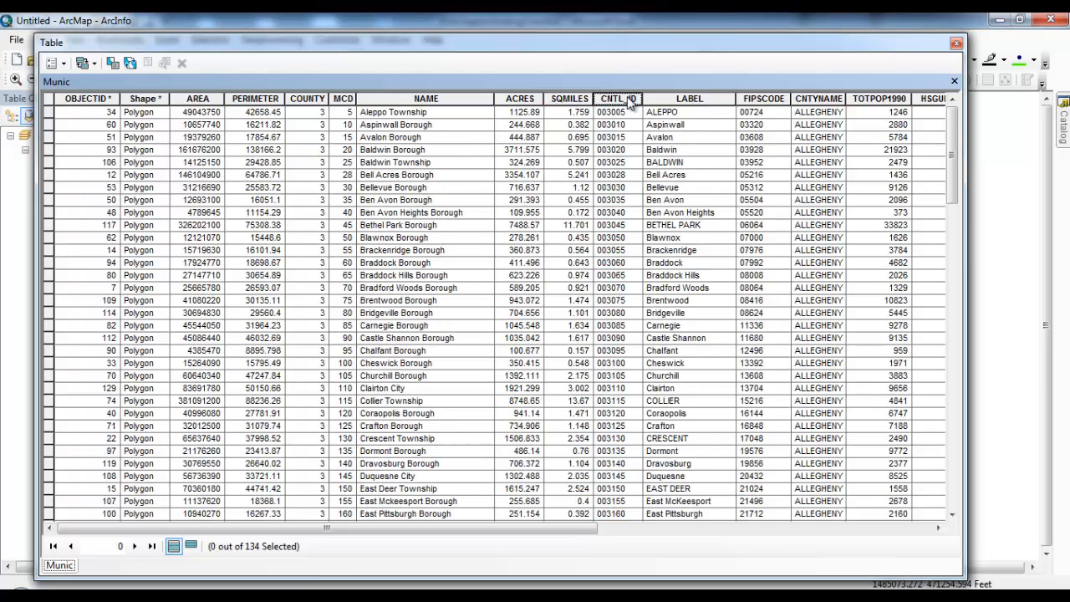
double_click(629, 98)
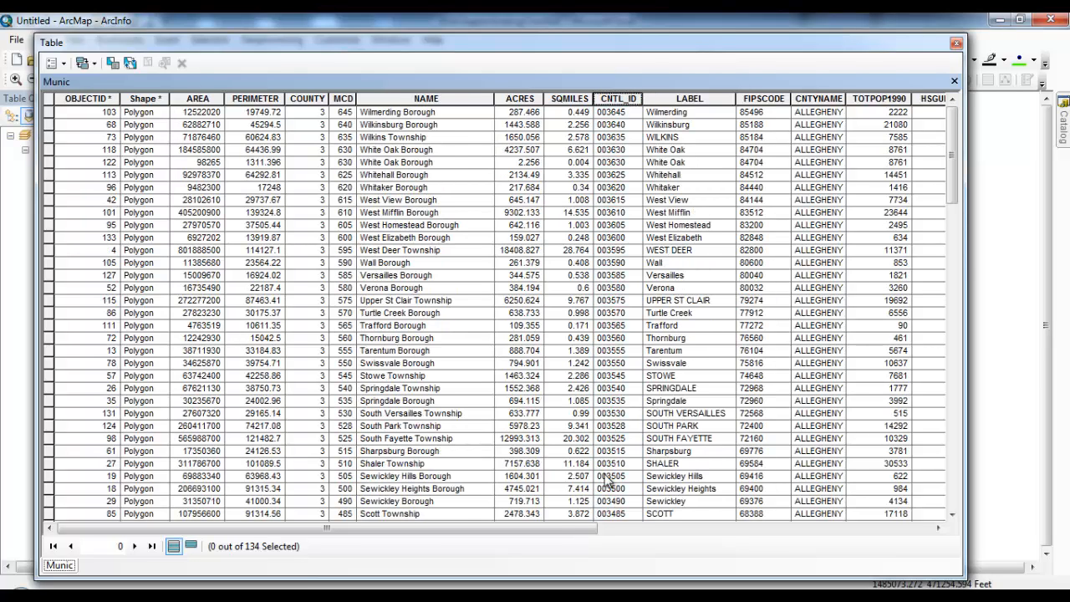
left_click_drag(574, 527, 473, 203)
left_click(452, 98)
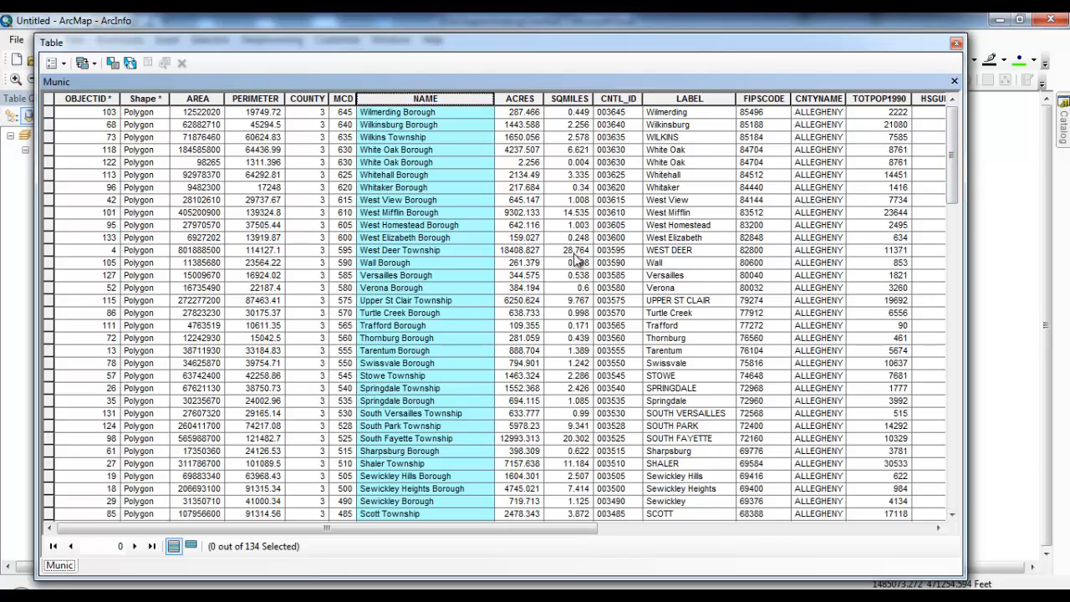
double_click(467, 105)
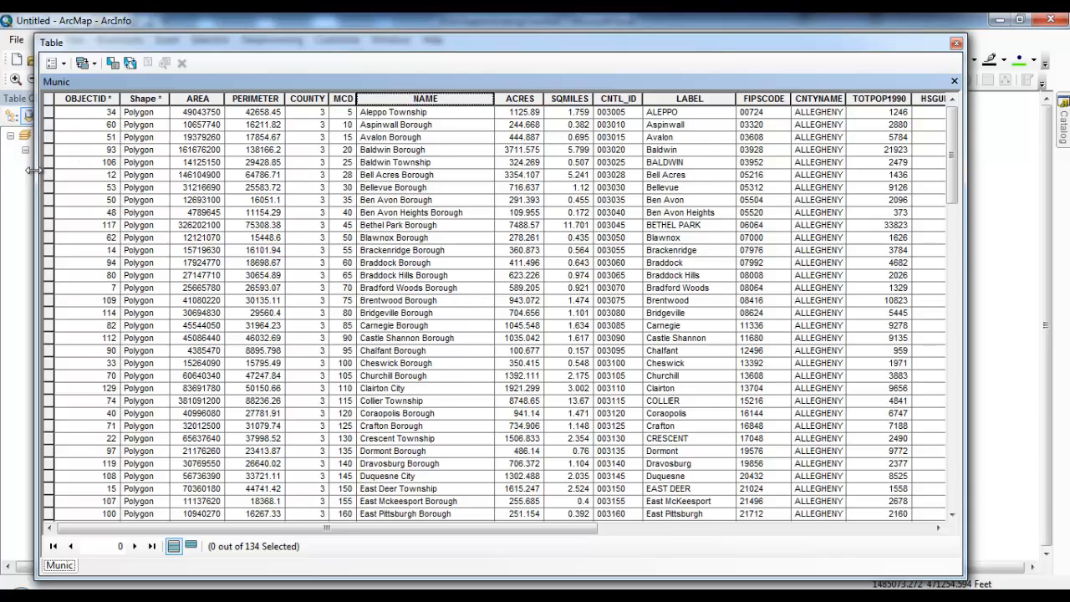
left_click_drag(39, 170, 465, 170)
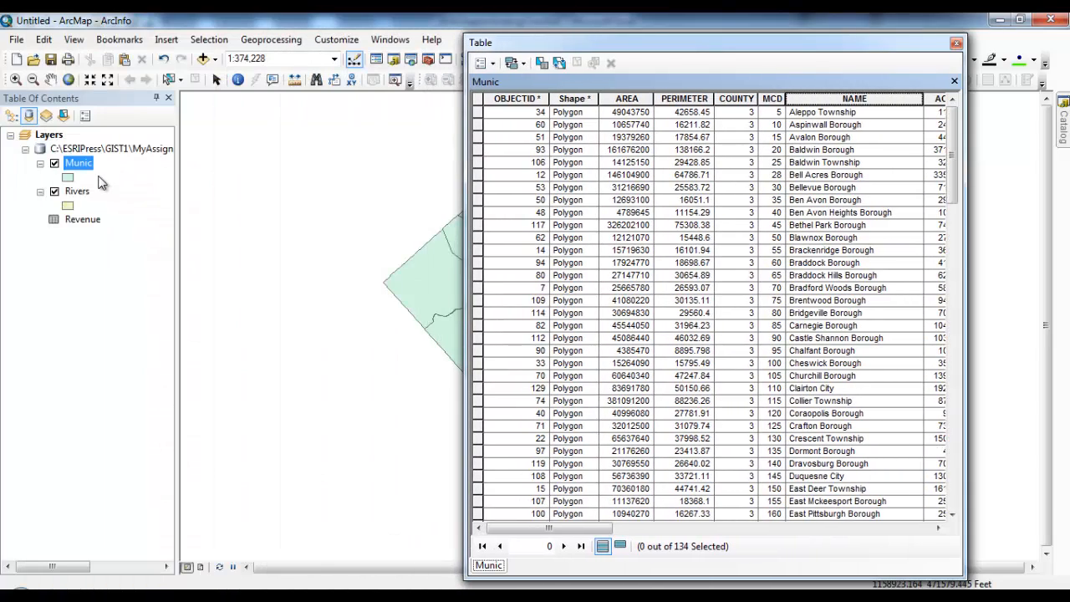
Step: Open the Revenue table beside Munic, scroll across its fields, and close it
right_click(84, 219)
left_click(107, 227)
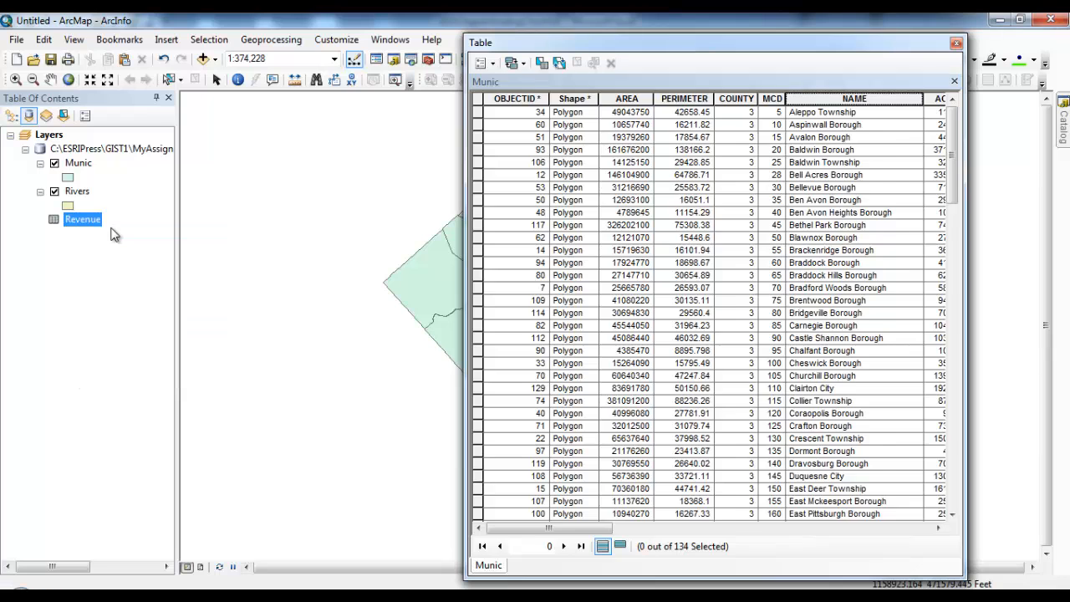
left_click_drag(669, 47, 507, 44)
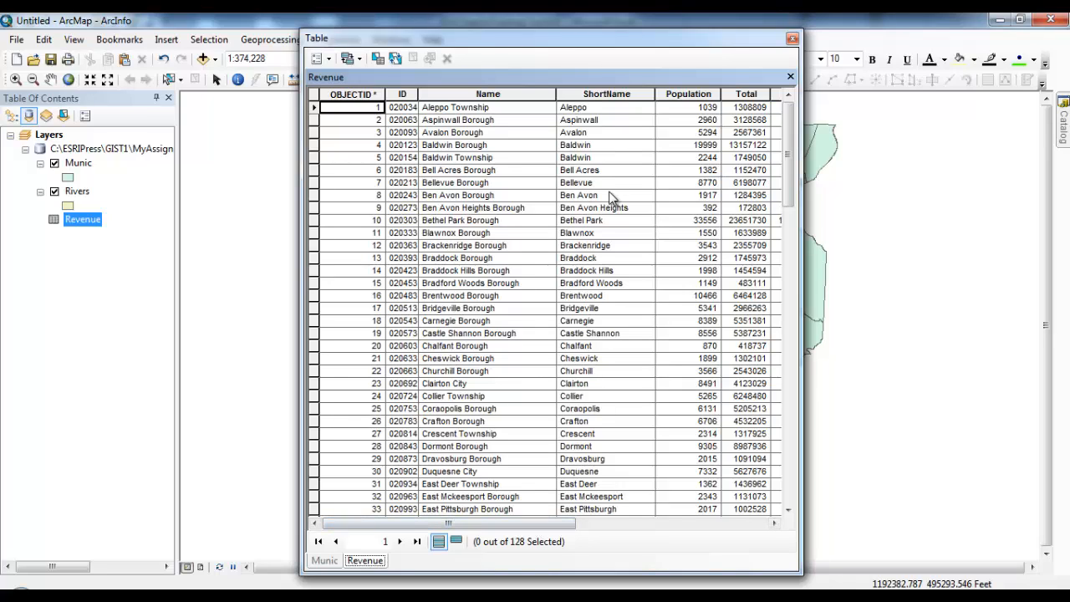
mouse_move(535, 525)
left_mouse_down()
mouse_move(586, 525)
mouse_move(535, 525)
left_mouse_up()
left_click(790, 76)
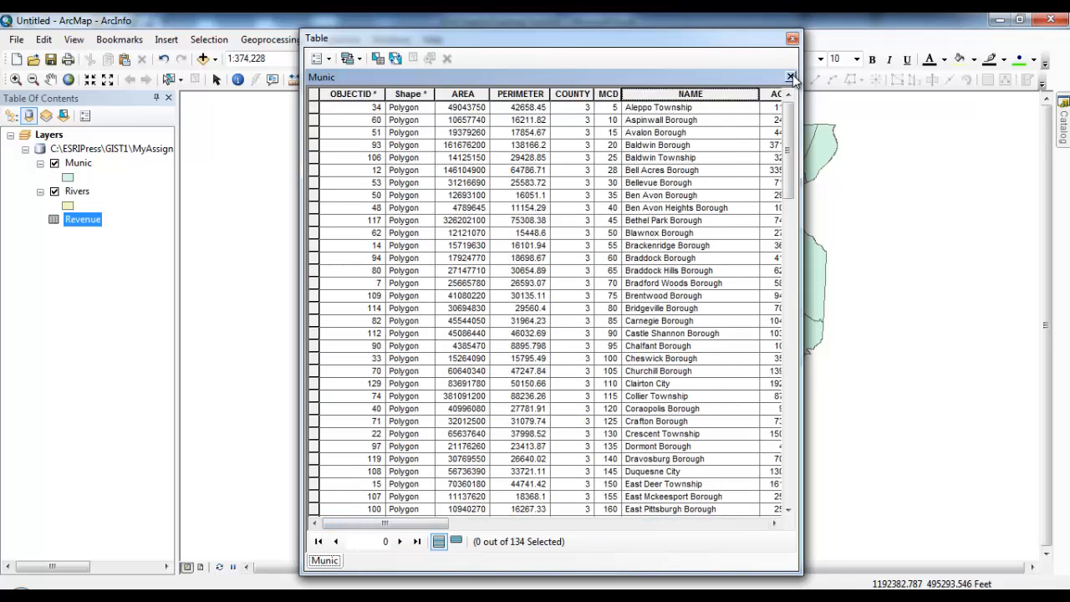
left_click_drag(436, 525, 474, 499)
Step: Close the table and start a join on the Munic layer using its NAME field
left_click(792, 38)
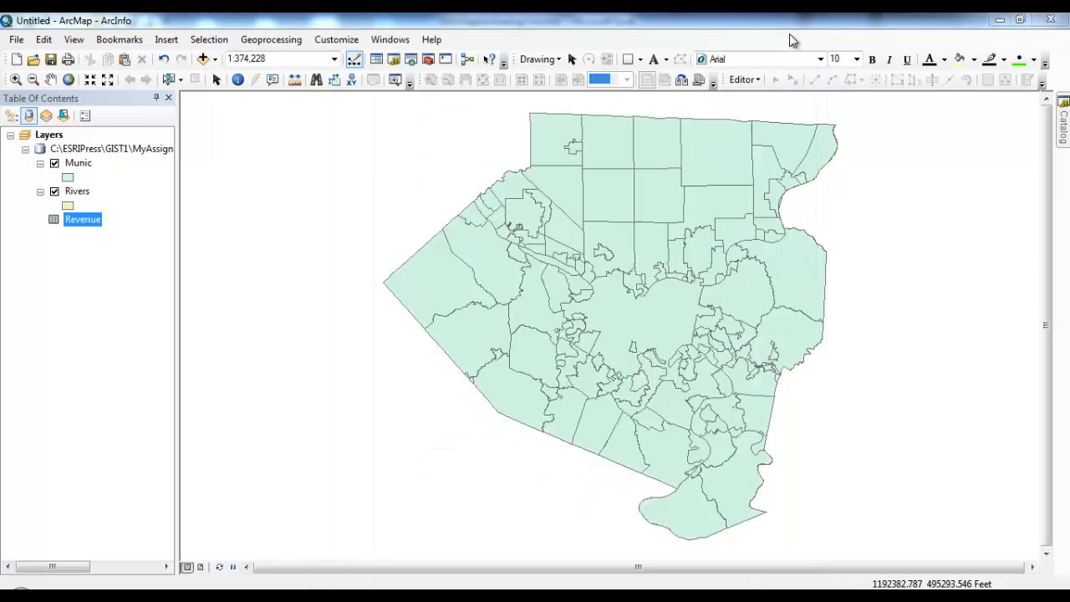
left_click(12, 116)
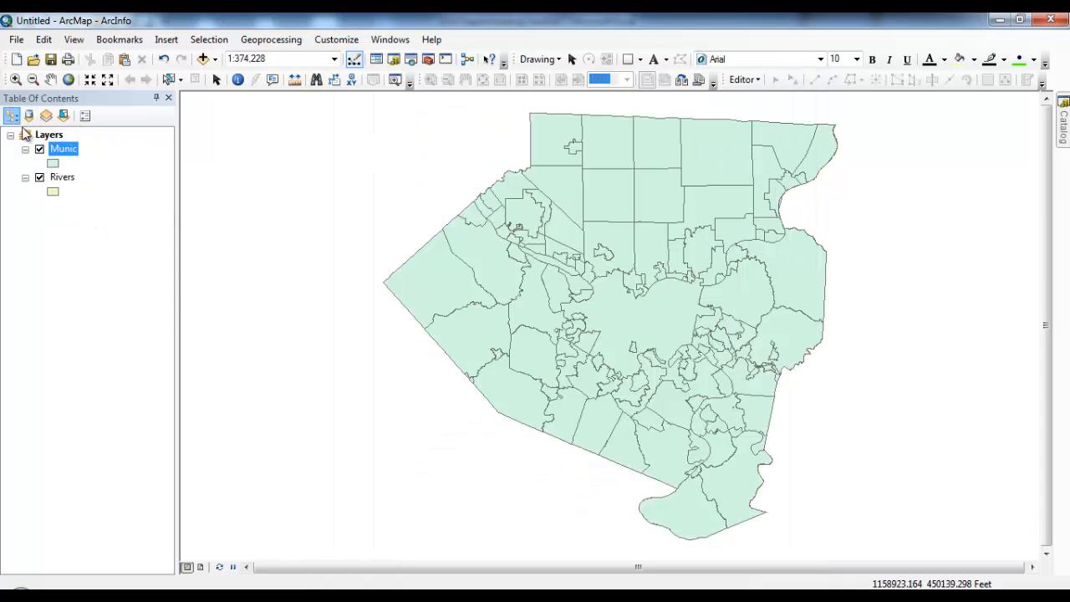
right_click(74, 151)
mouse_move(191, 222)
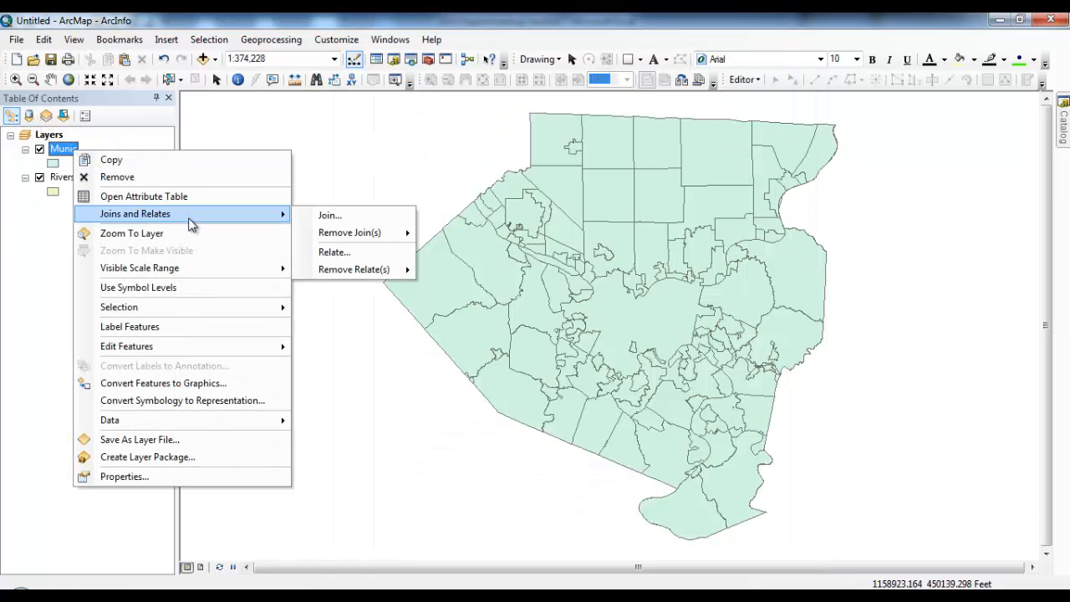
left_click(348, 219)
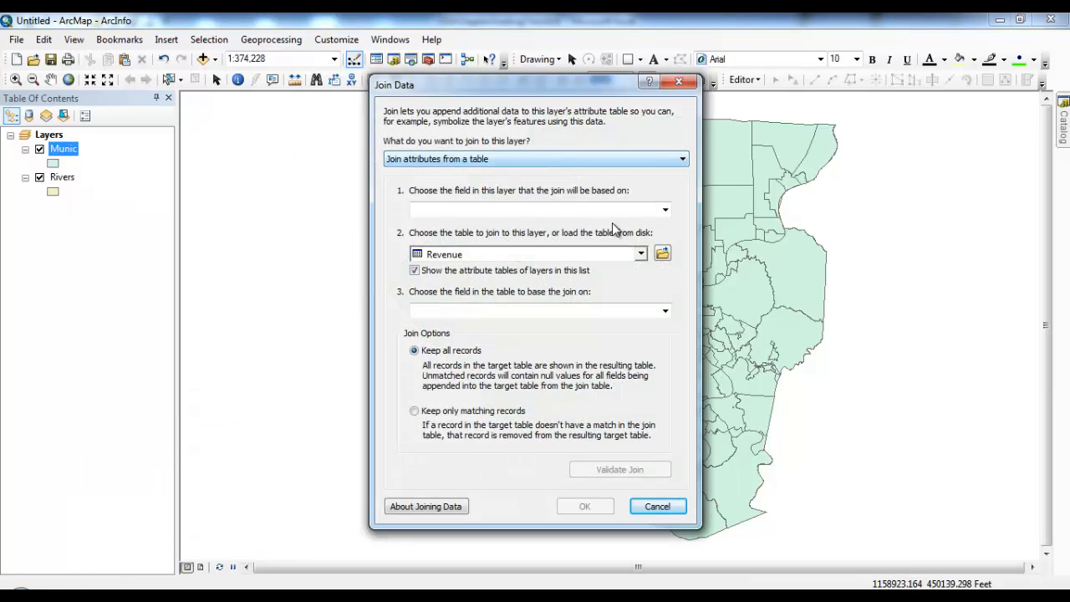
left_click(666, 210)
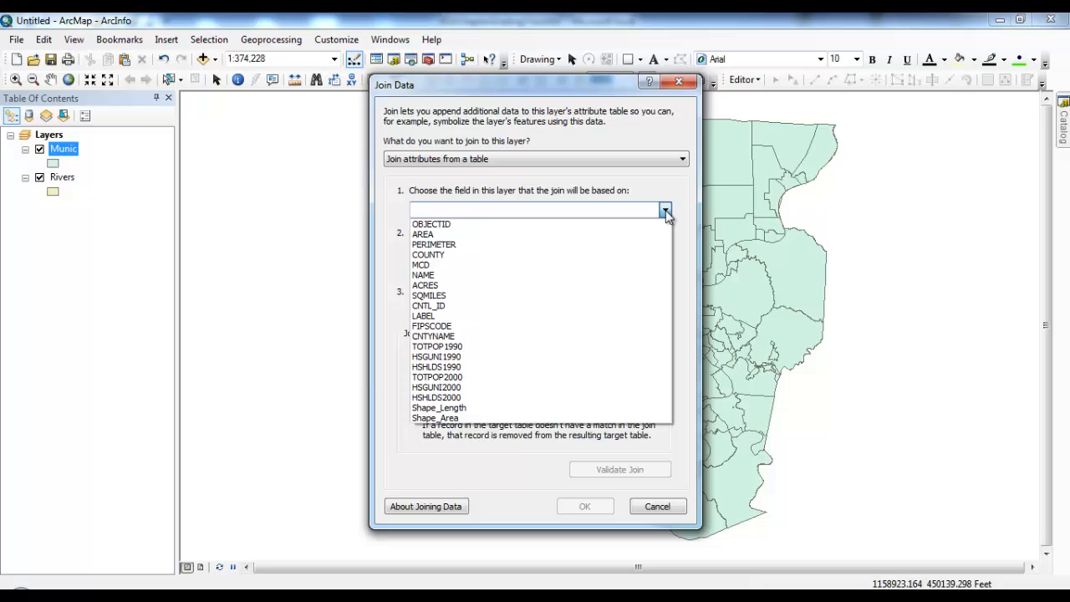
left_click(636, 275)
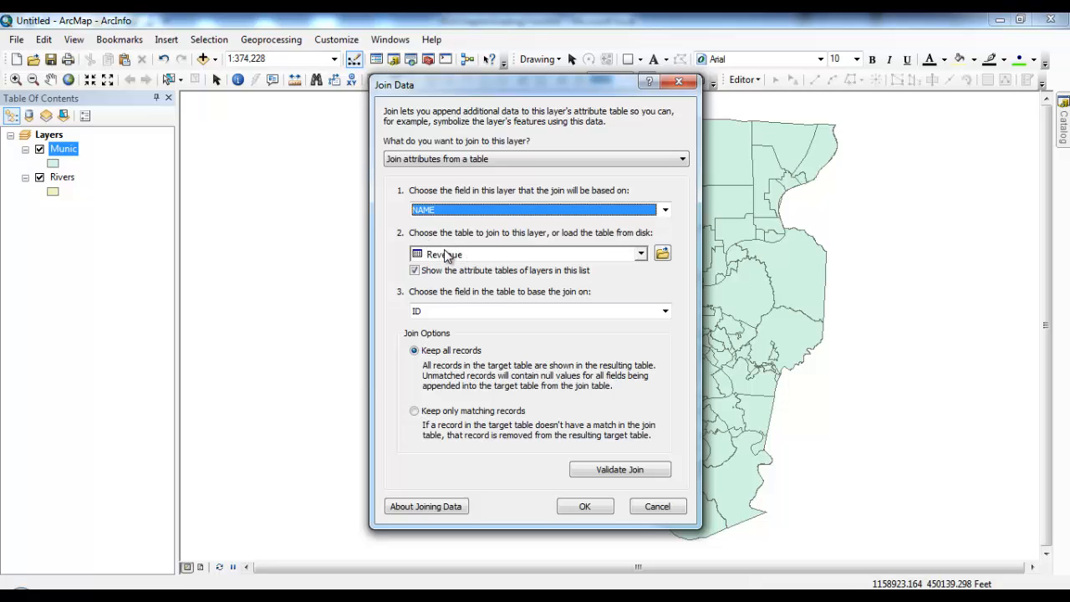
Step: Match against the Revenue table's Name field, validate with indexing, and apply the join
left_click(441, 316)
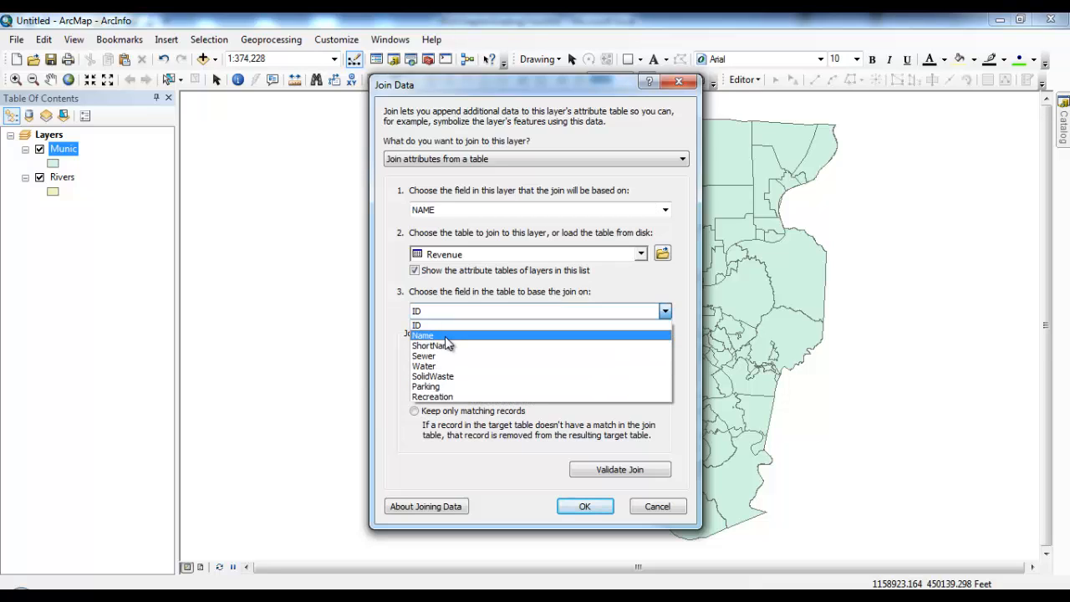
left_click(447, 337)
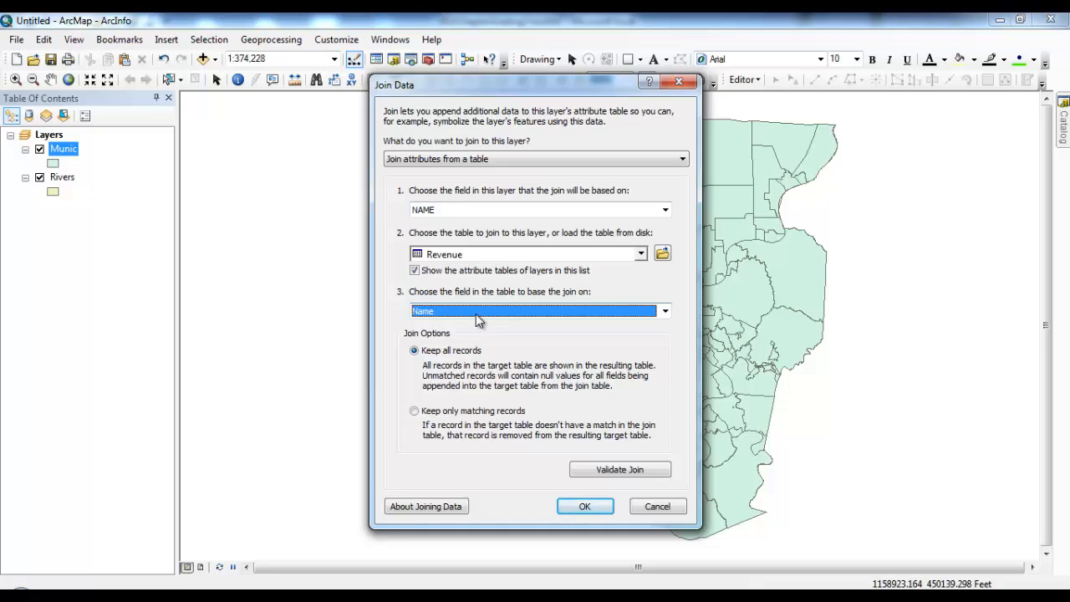
left_click(629, 473)
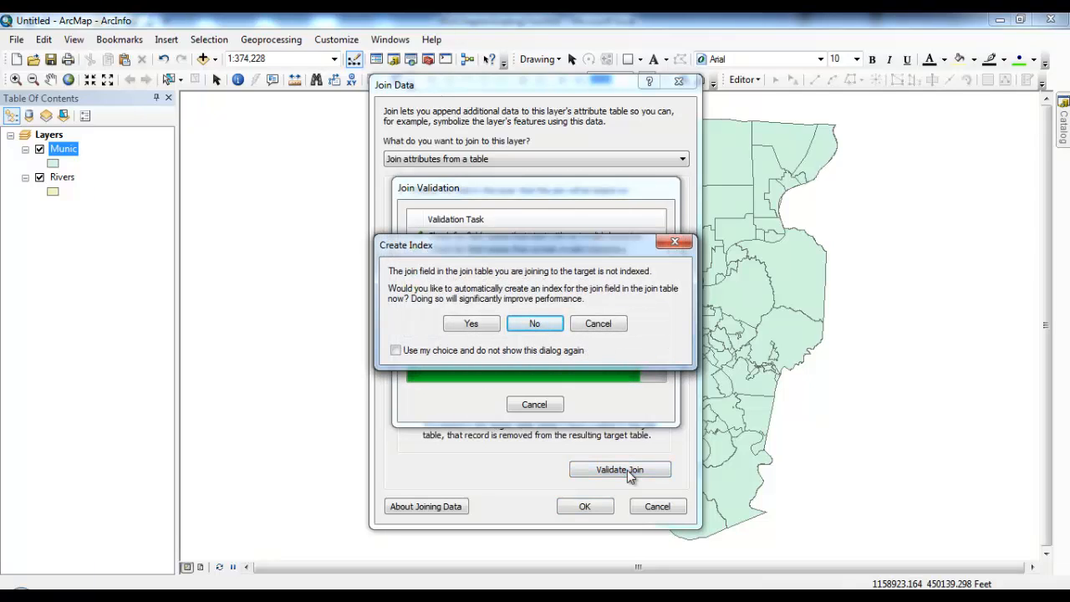
left_click(484, 326)
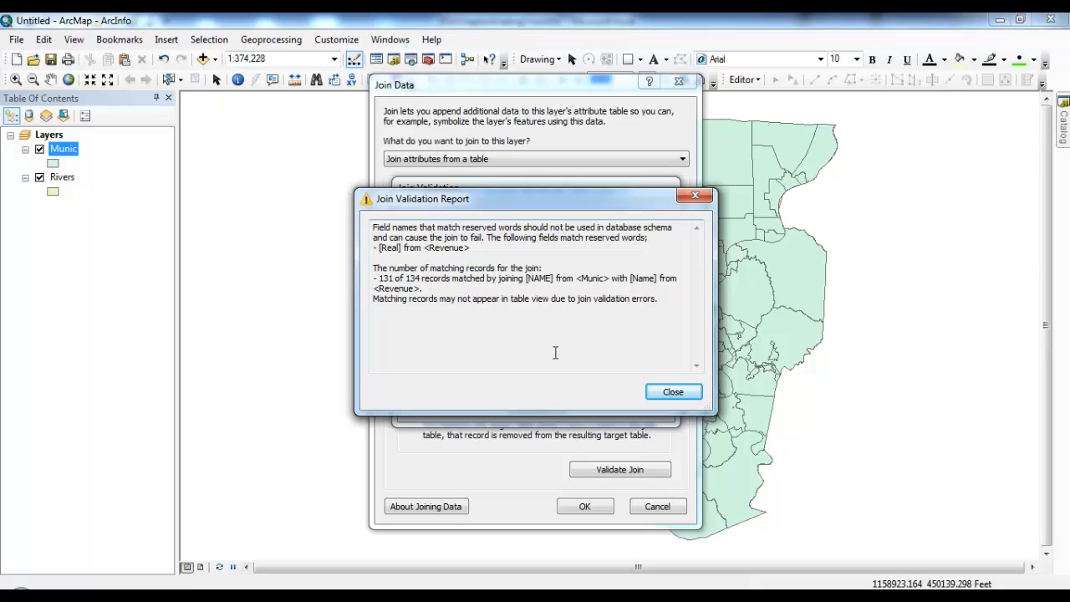
left_click(677, 394)
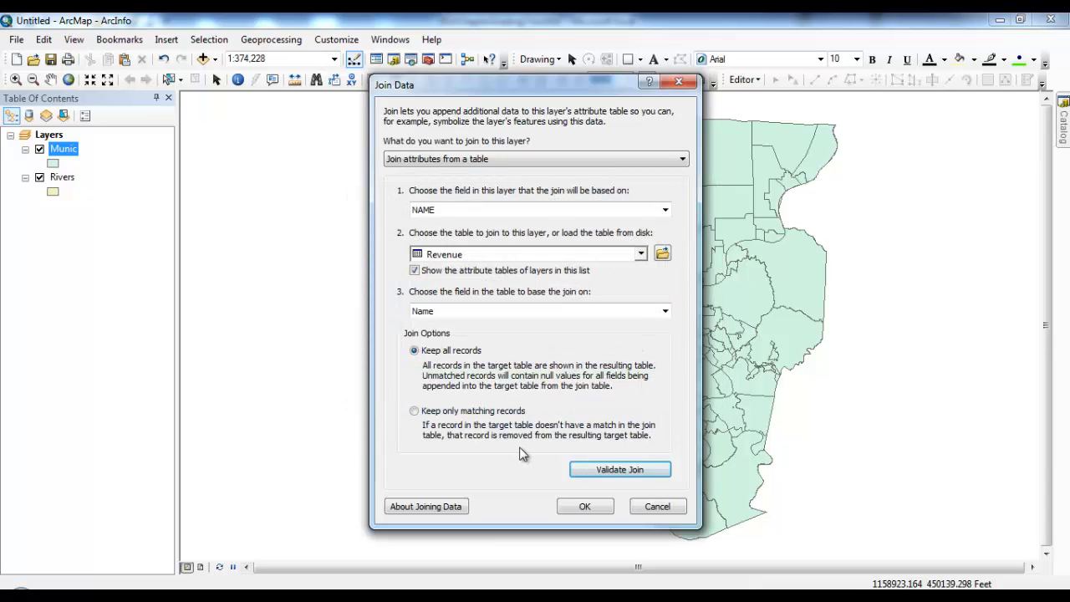
left_click(586, 510)
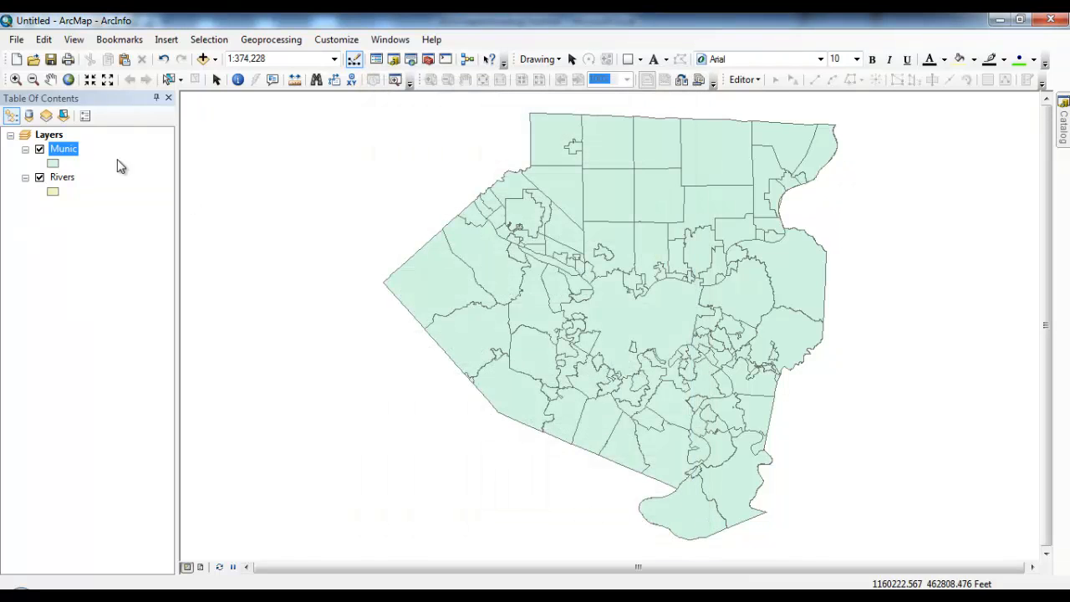
Step: Reopen the Munic attribute table, widen it, and scroll right to the joined Revenue columns like Tax and Real
right_click(71, 159)
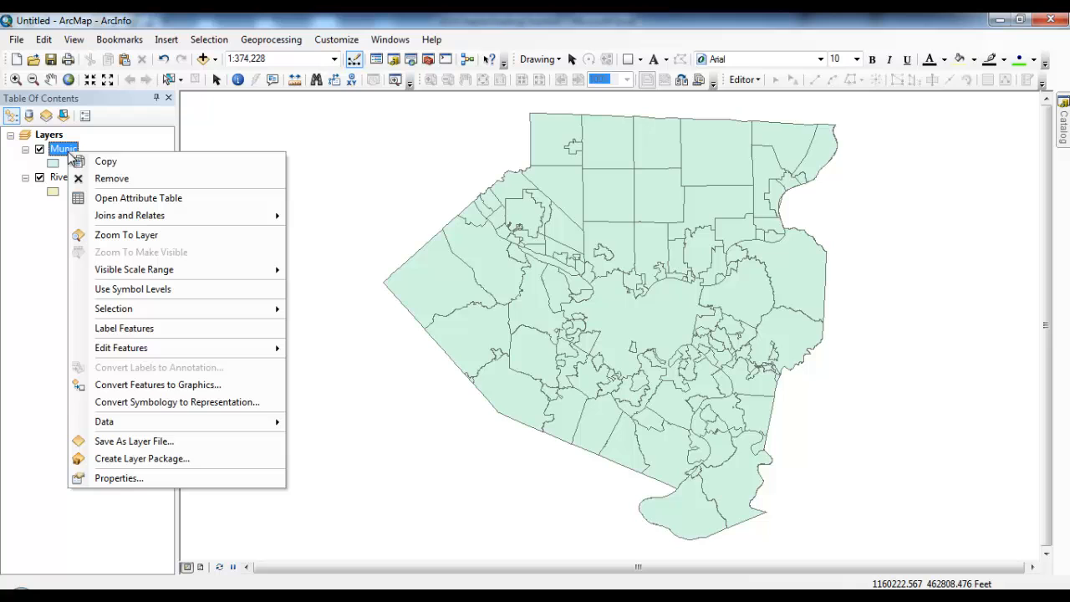
left_click(139, 199)
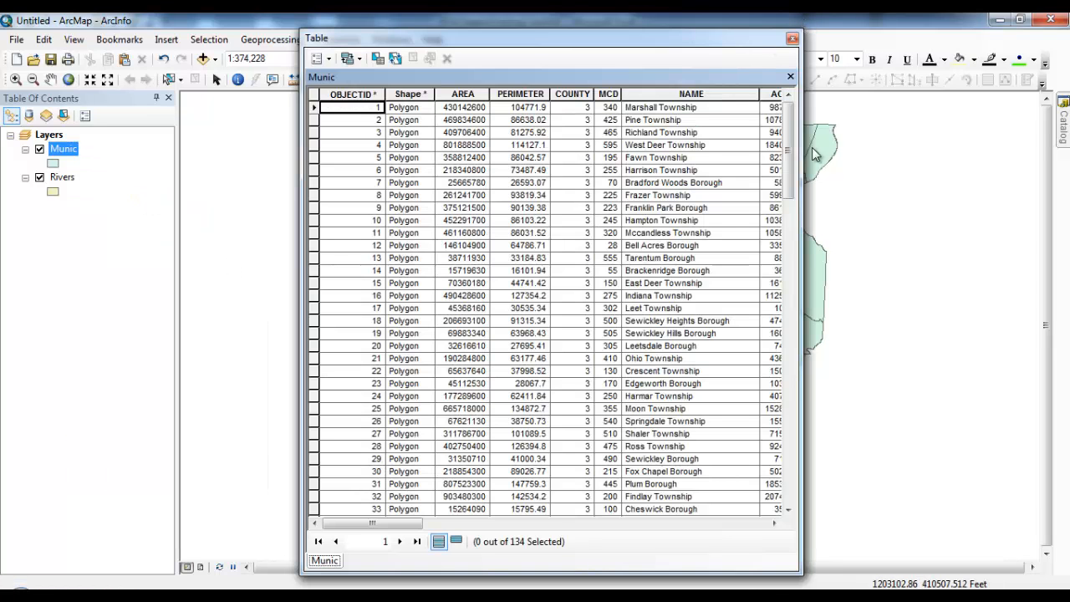
left_click_drag(802, 164, 1059, 164)
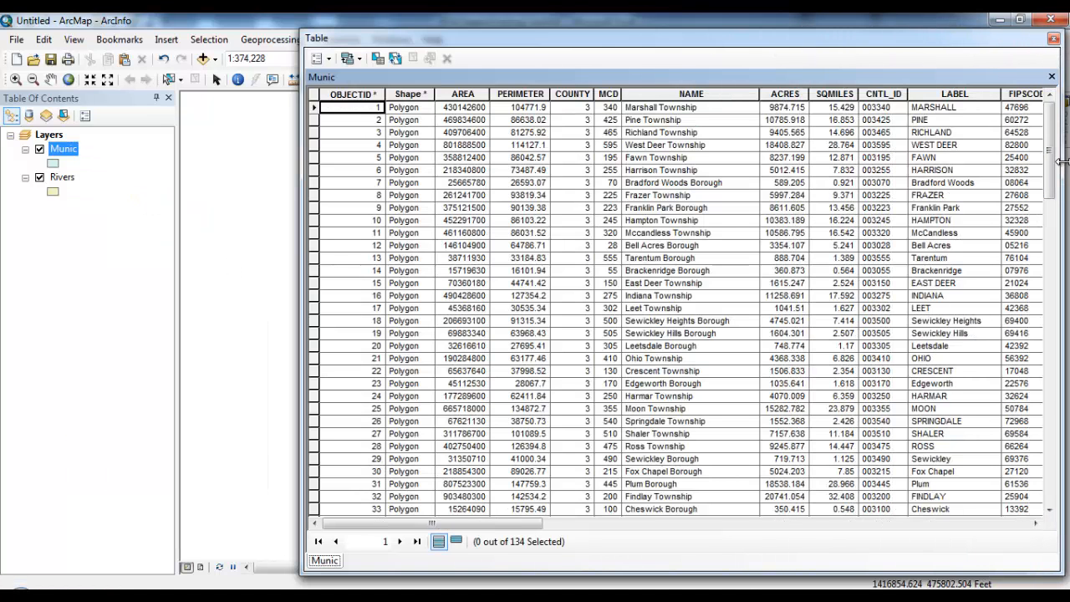
left_click_drag(855, 22, 693, 37)
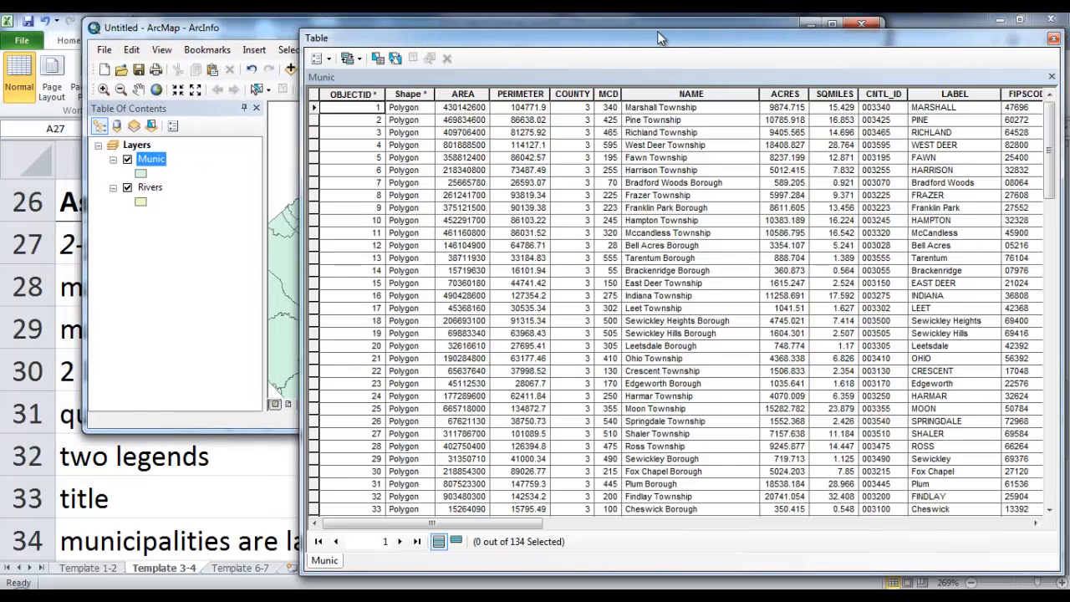
left_click(837, 21)
left_click_drag(815, 40, 539, 28)
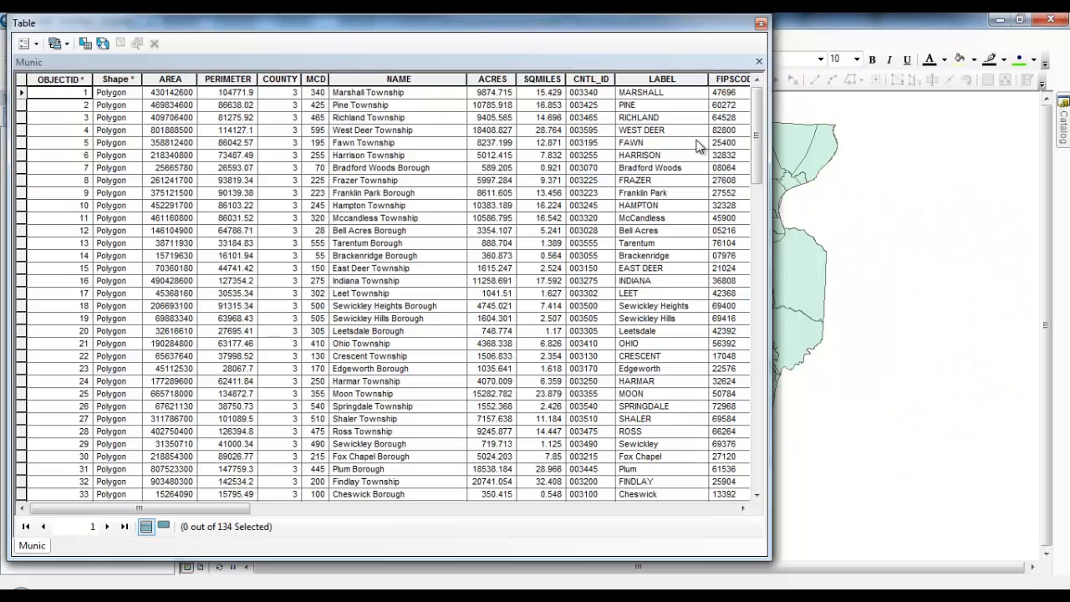
left_click_drag(770, 170, 1064, 171)
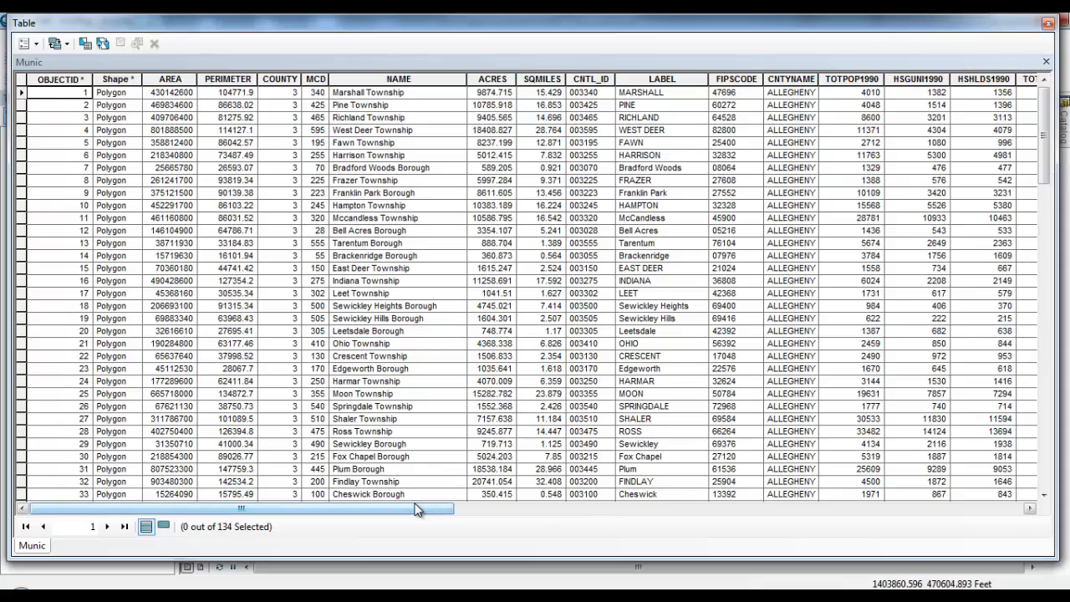
left_click_drag(416, 510, 810, 483)
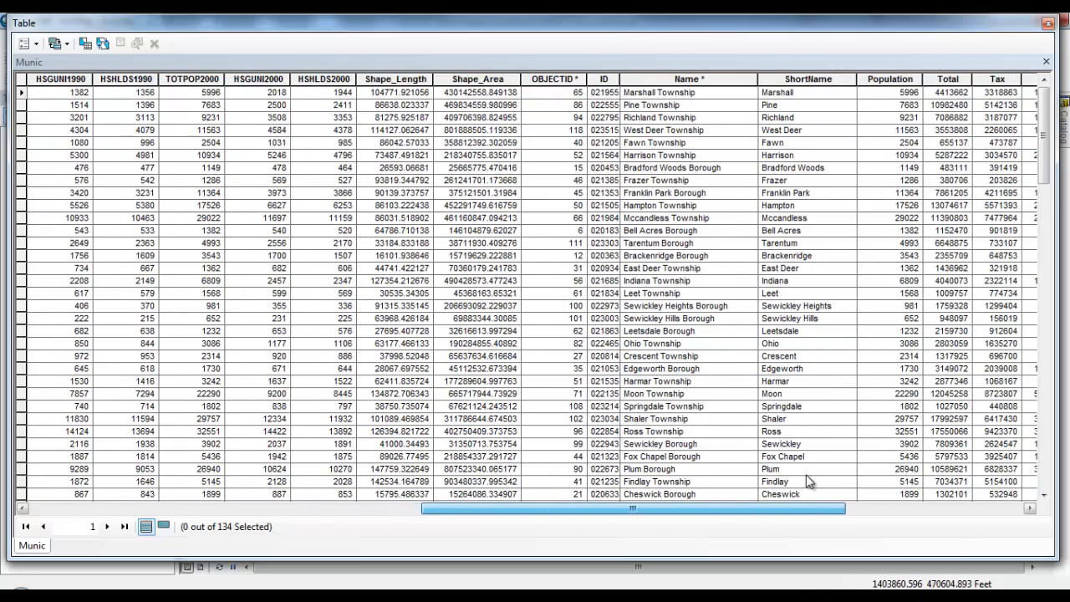
left_click(688, 78)
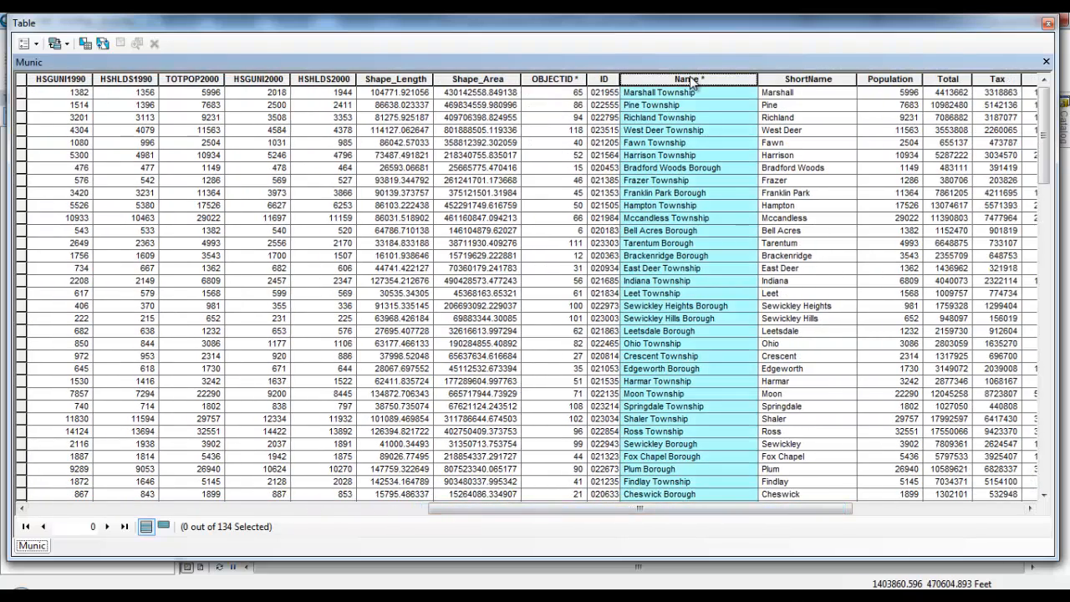
left_click_drag(731, 511, 903, 511)
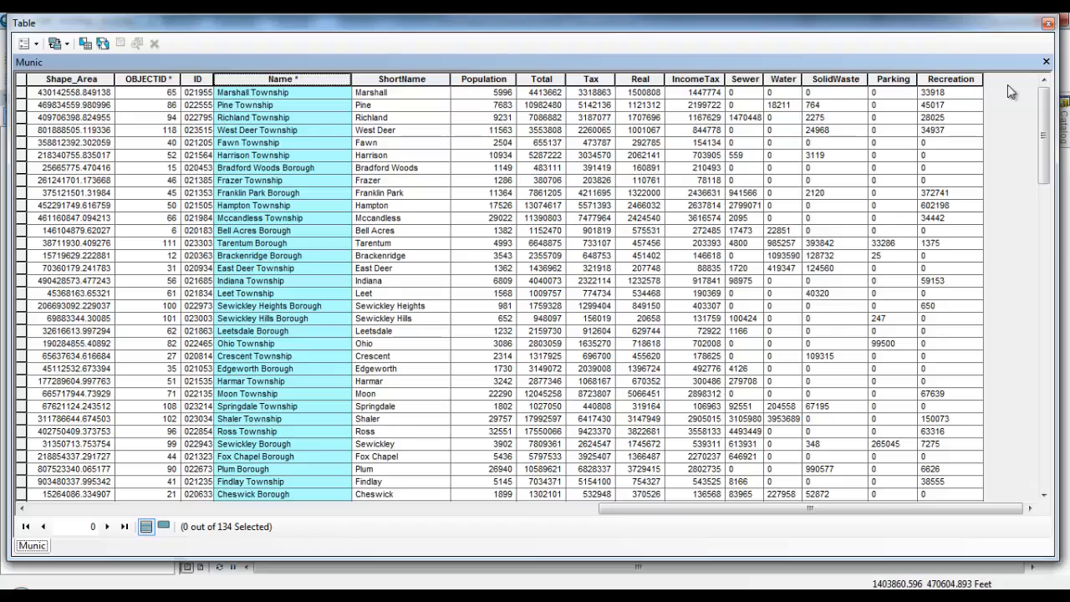
left_click_drag(1044, 101, 1068, 396)
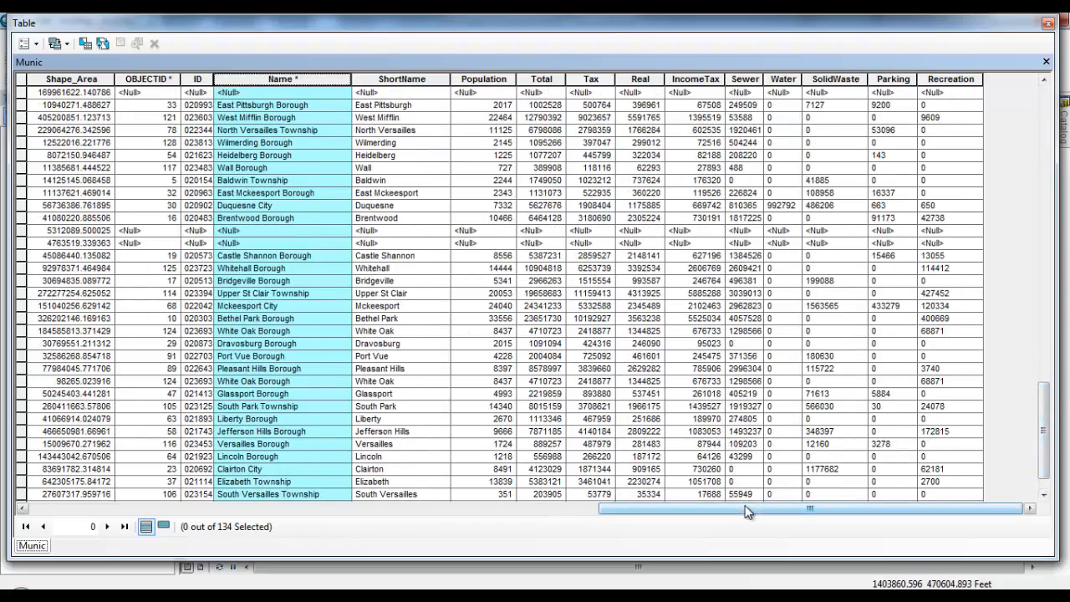
left_click_drag(747, 507, 291, 490)
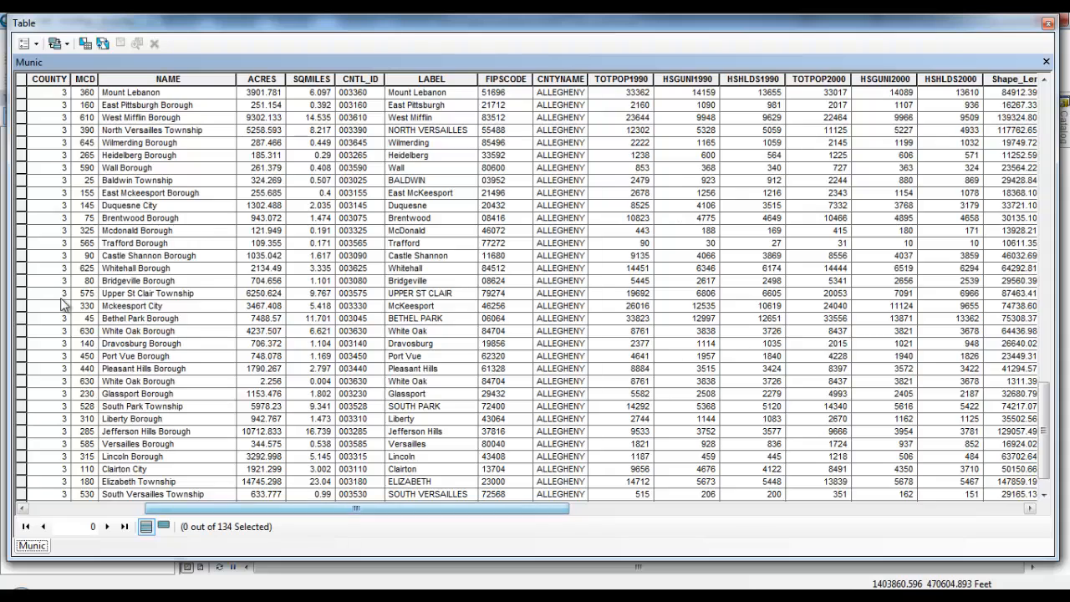
Step: Select the Mcdonald Borough, Trafford Borough and Mount Lebanon rows missing Revenue values, then close the table
left_click(20, 245)
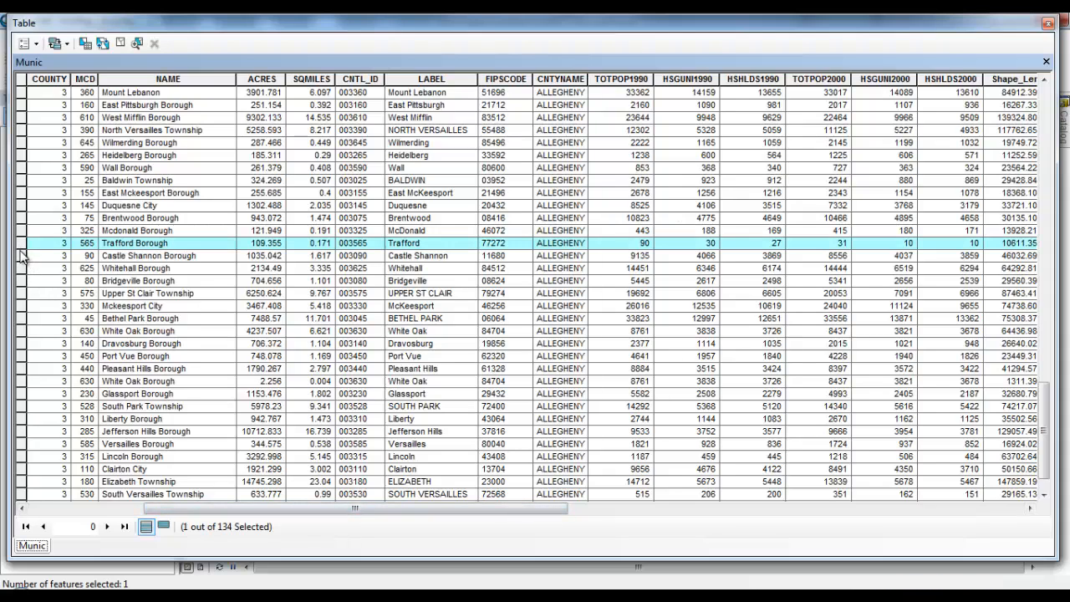
left_click(20, 255, "ctrl")
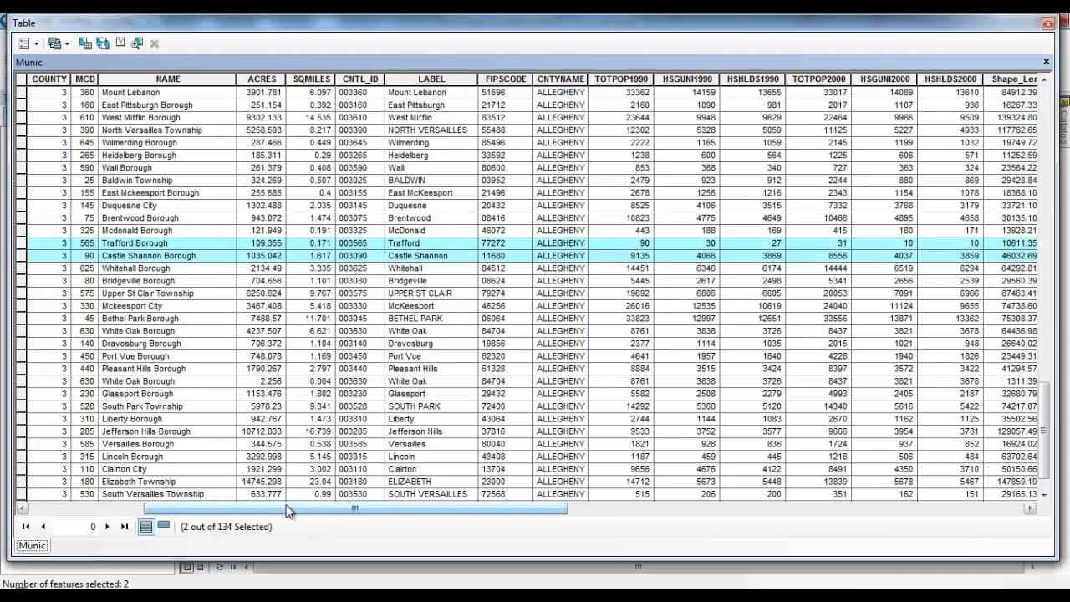
left_click_drag(292, 509, 60, 253)
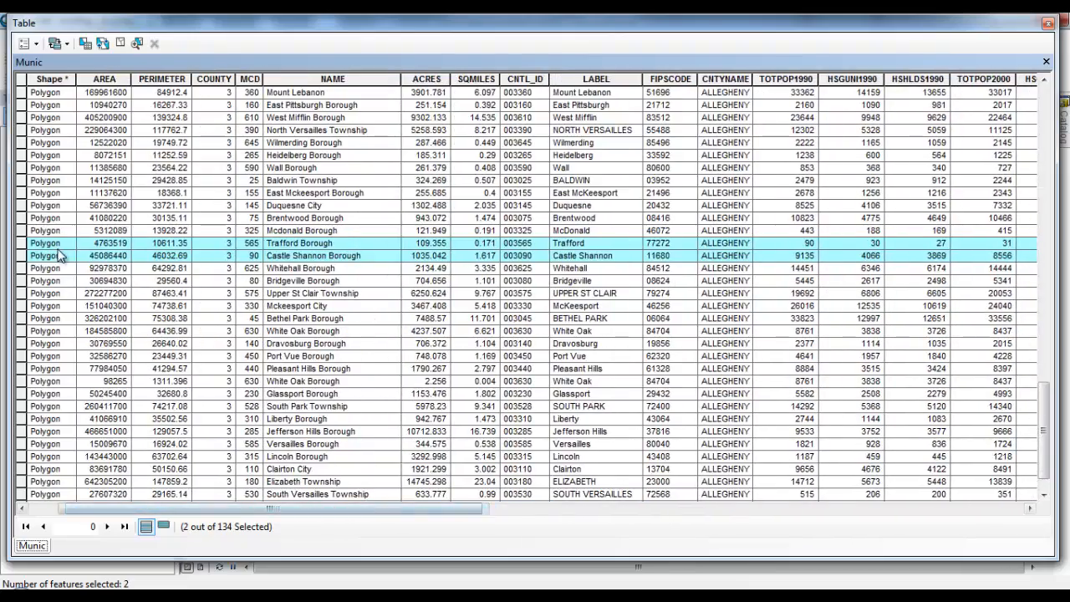
left_click(21, 232)
left_click(22, 243, "ctrl")
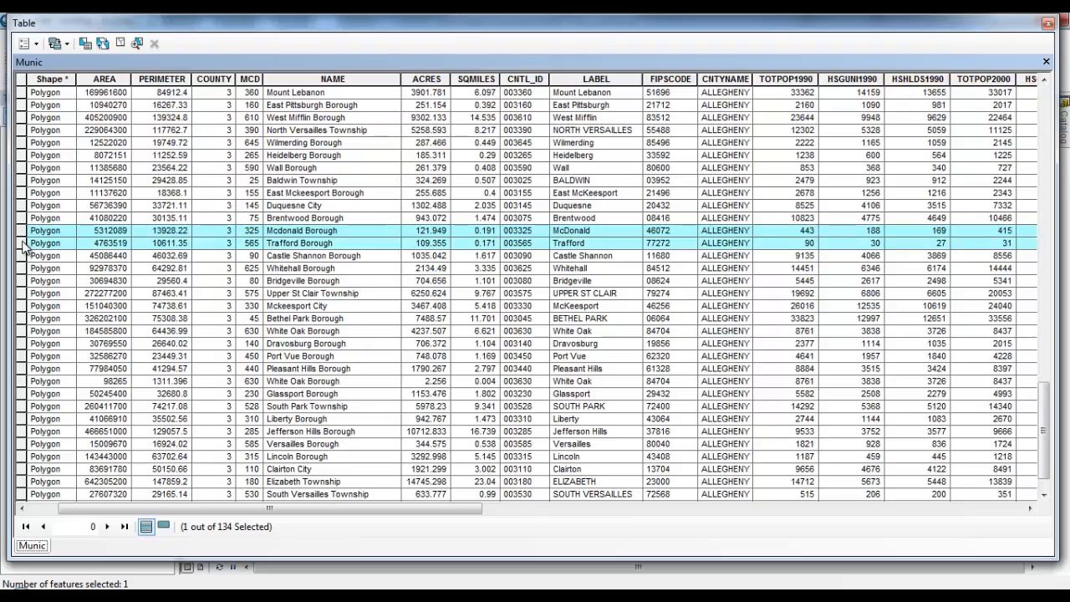
left_click_drag(473, 508, 754, 506)
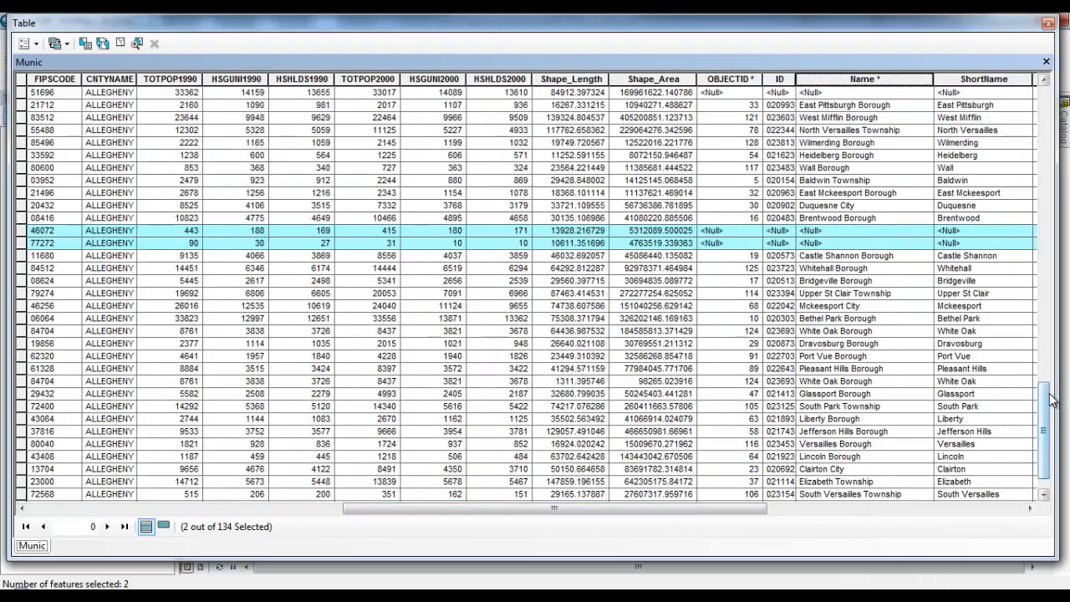
left_click_drag(1052, 408, 1031, 337)
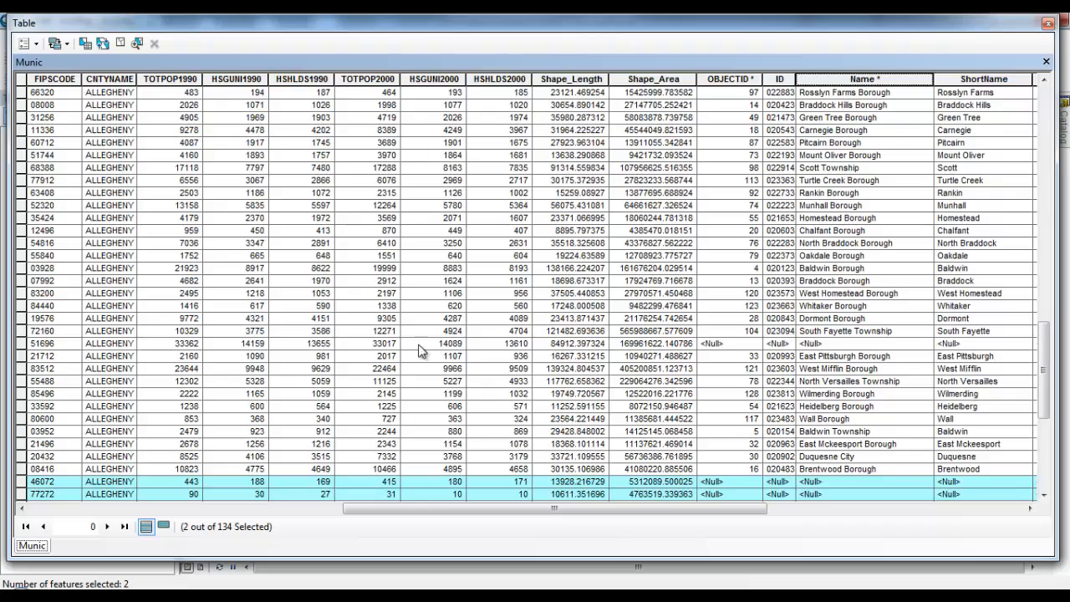
left_click(23, 345, "ctrl")
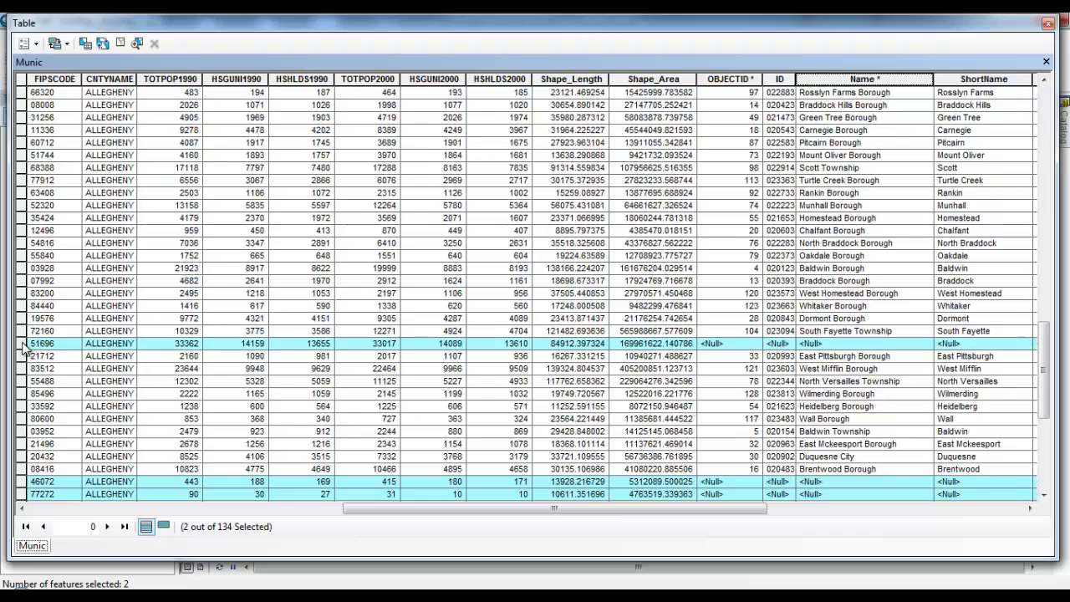
left_click_drag(470, 510, 253, 512)
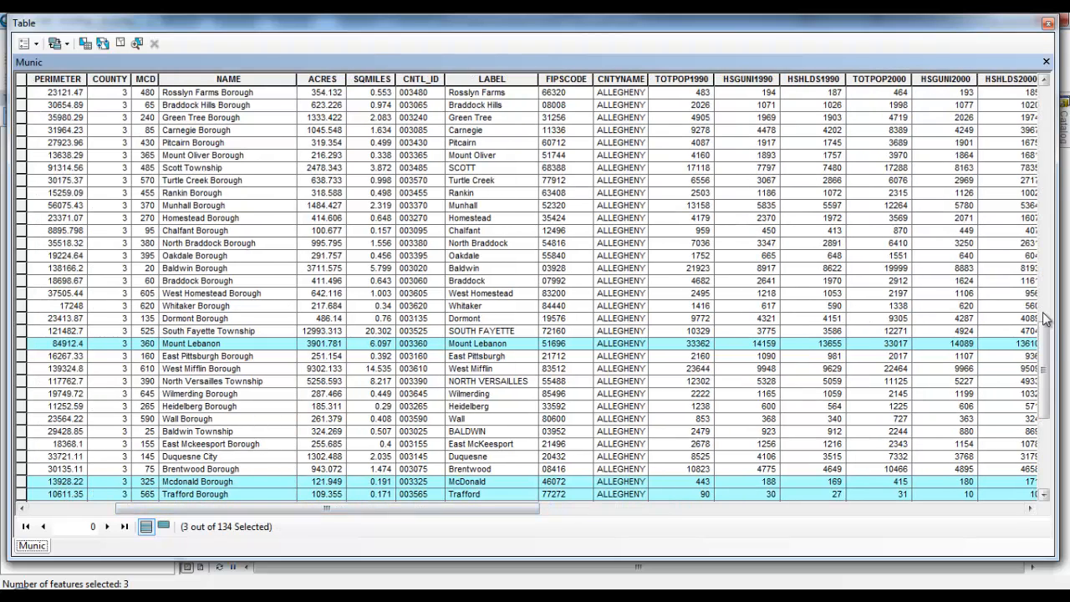
left_click_drag(1050, 348, 1058, 446)
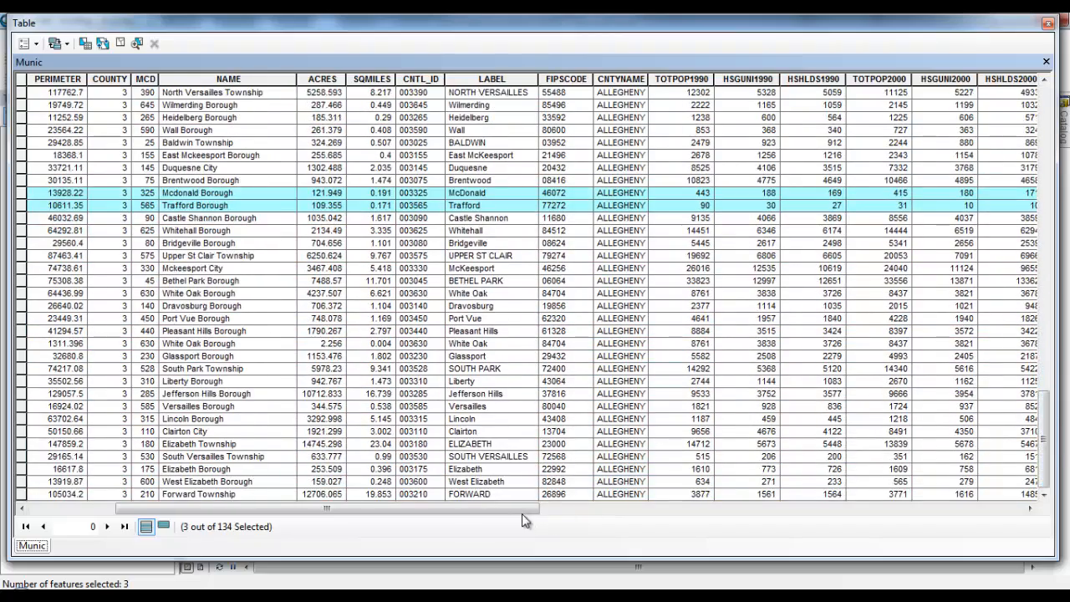
left_click_drag(521, 510, 853, 500)
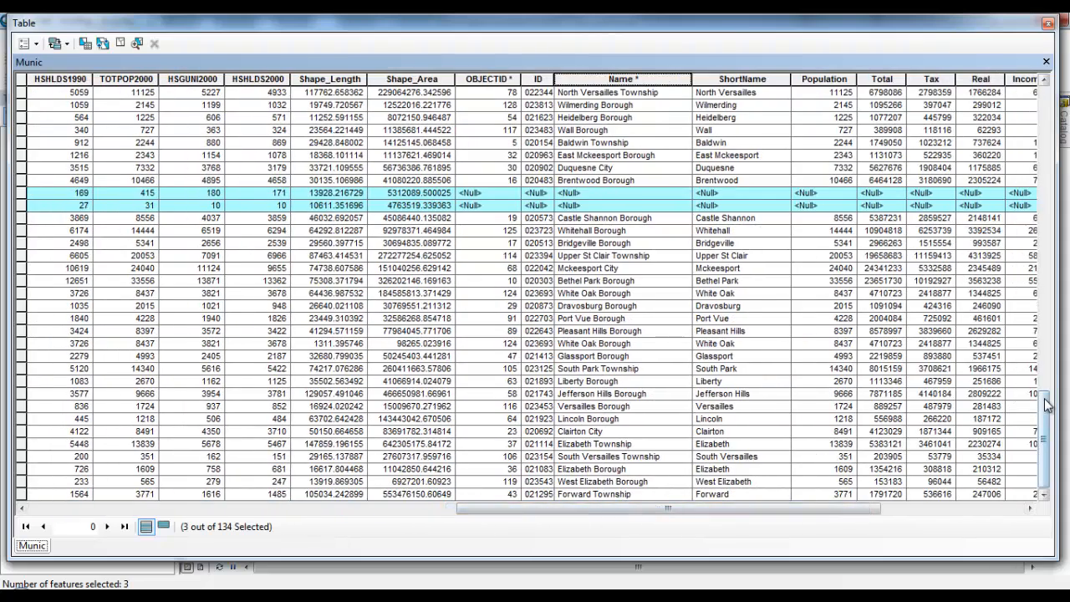
left_click(1049, 24)
Step: Switch to List By Source, scroll through the Revenue table's 128 records, and close it
left_click(31, 117)
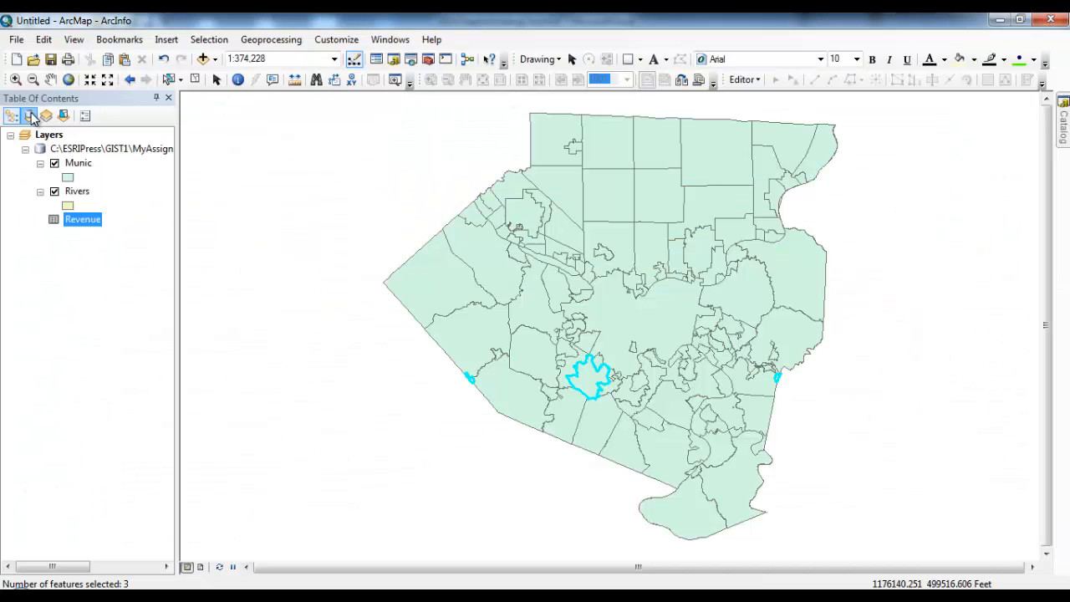
right_click(82, 221)
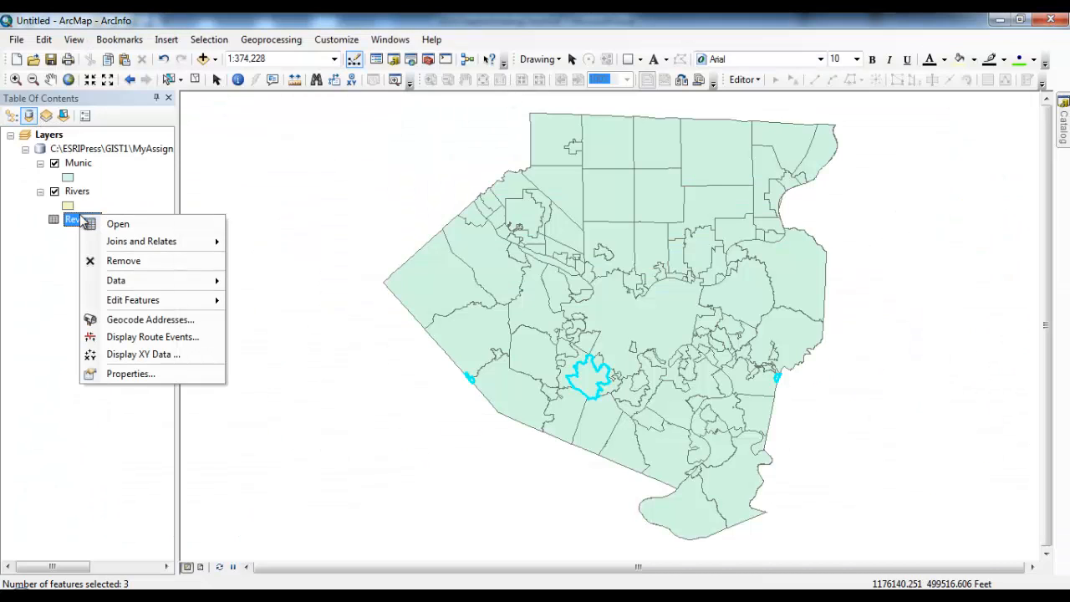
left_click(110, 223)
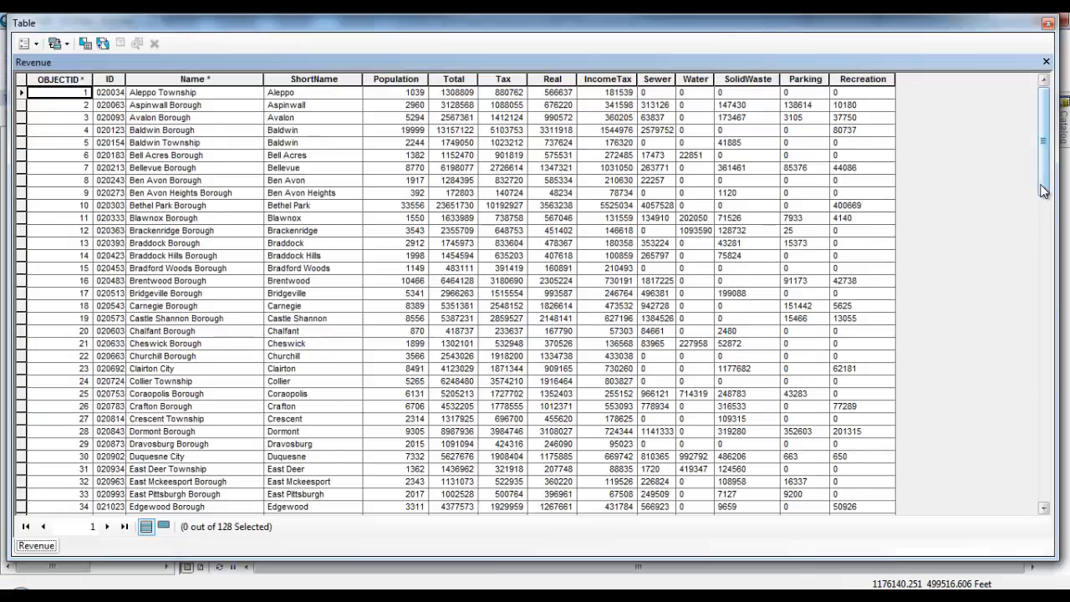
left_click_drag(1044, 191, 1048, 500)
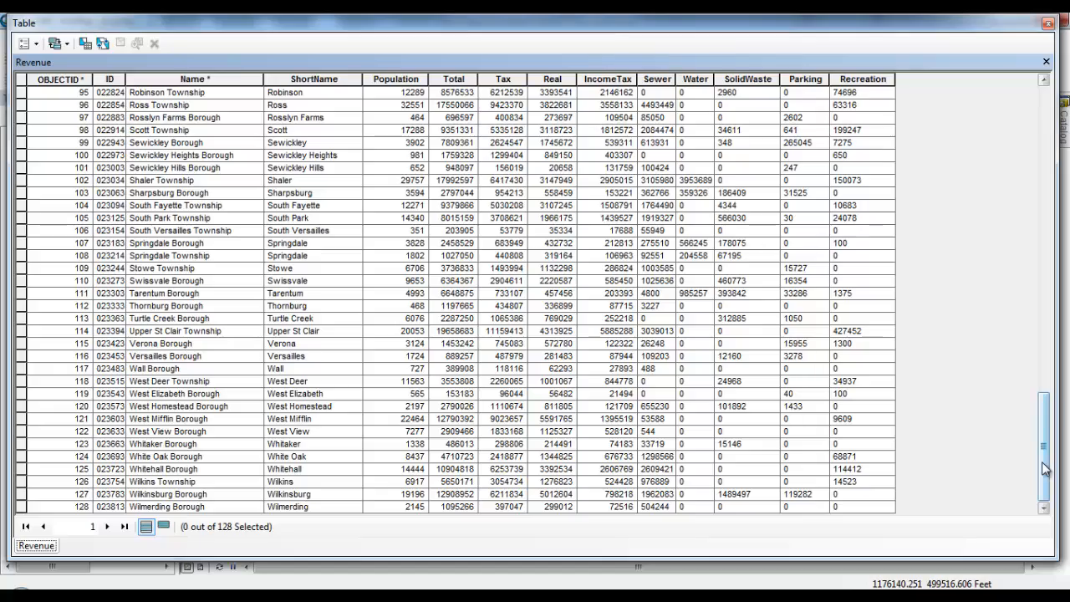
left_click_drag(1043, 469, 1008, 96)
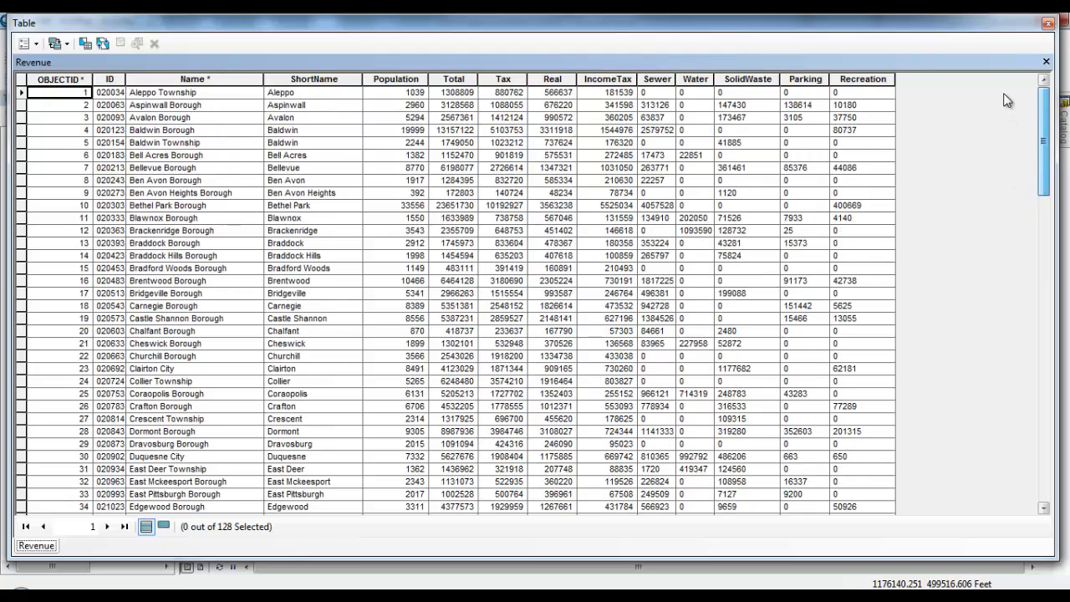
left_click(1047, 23)
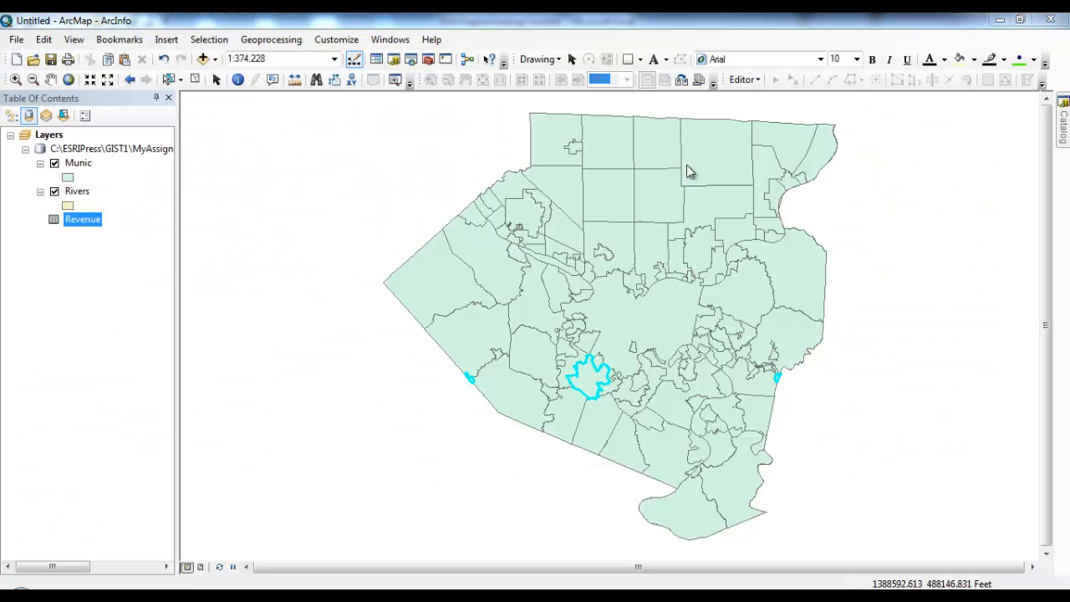
Step: Reopen the Munic attribute table and sort its records by OBJECTID
left_click(83, 167)
right_click(84, 167)
left_click(215, 210)
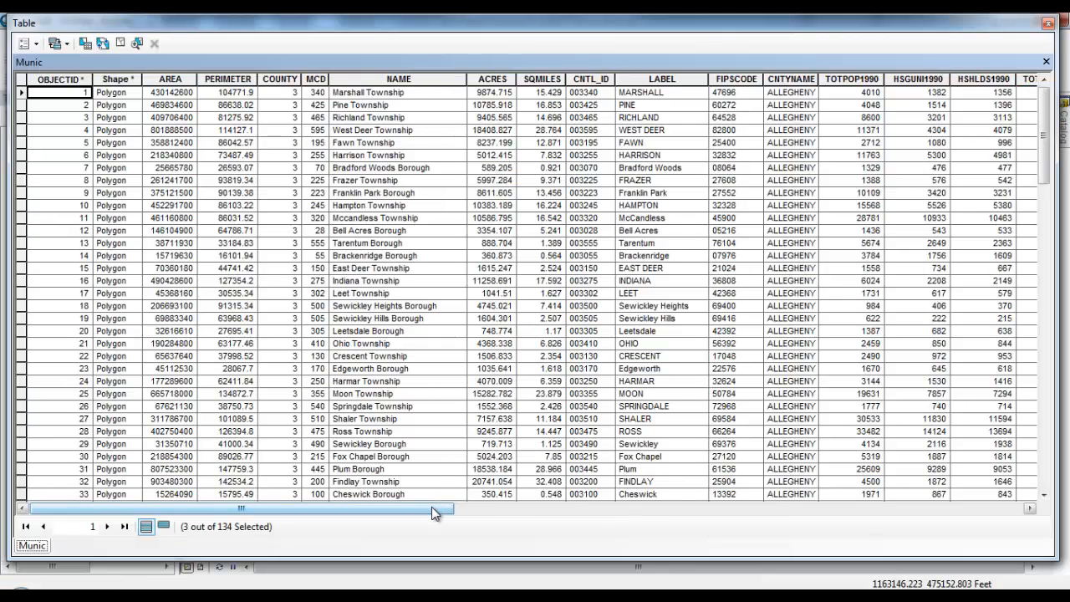
left_click_drag(431, 507, 786, 471)
double_click(676, 80)
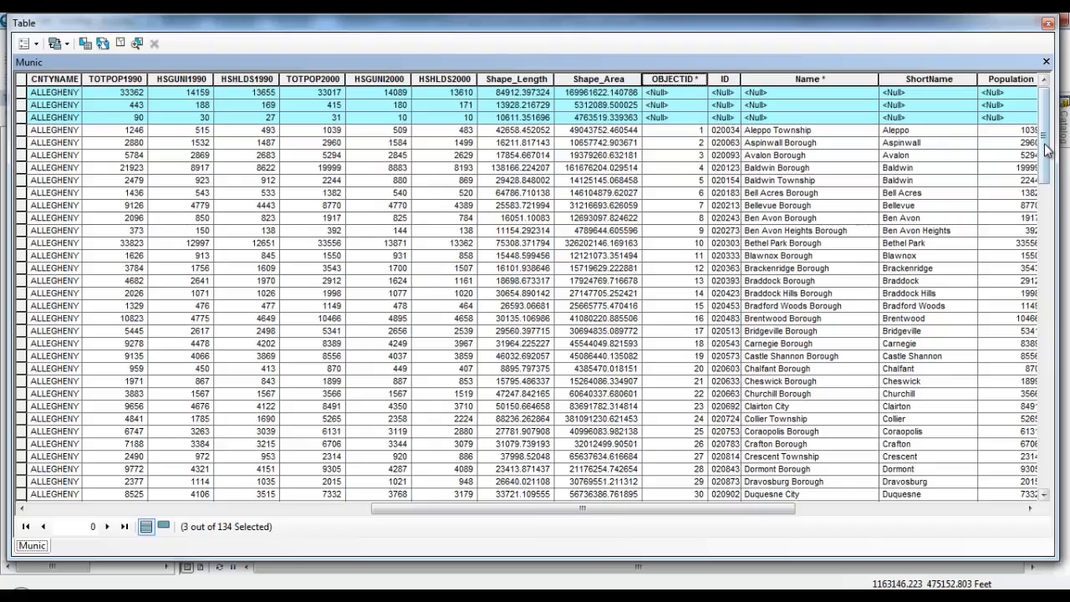
Step: Add the three O'hara Township rows to the selection, making six features, and close the table
left_click_drag(1048, 149, 1058, 466)
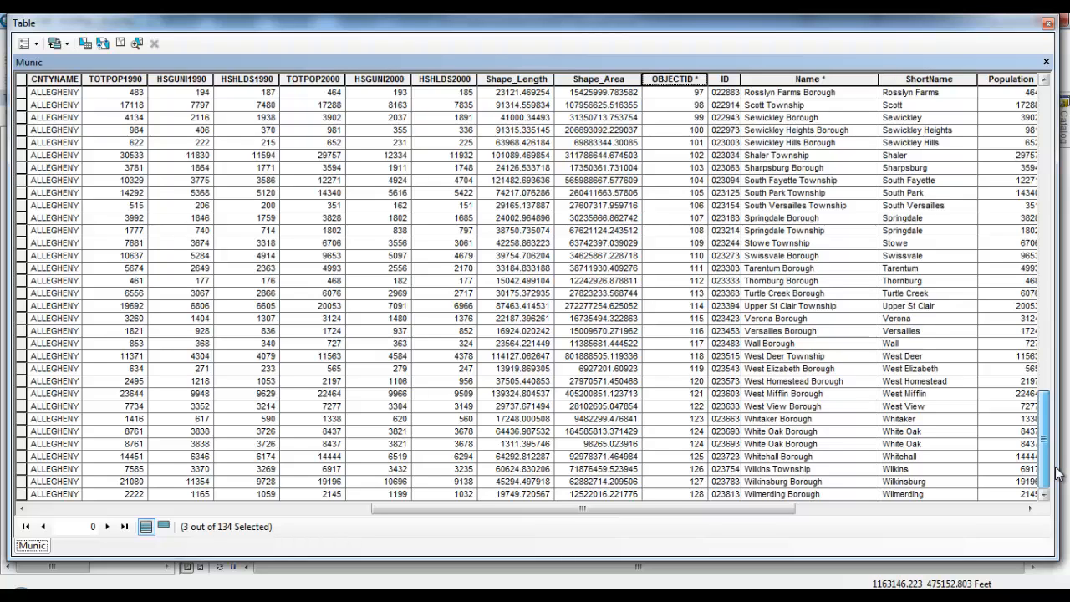
left_click_drag(1057, 473, 1048, 388)
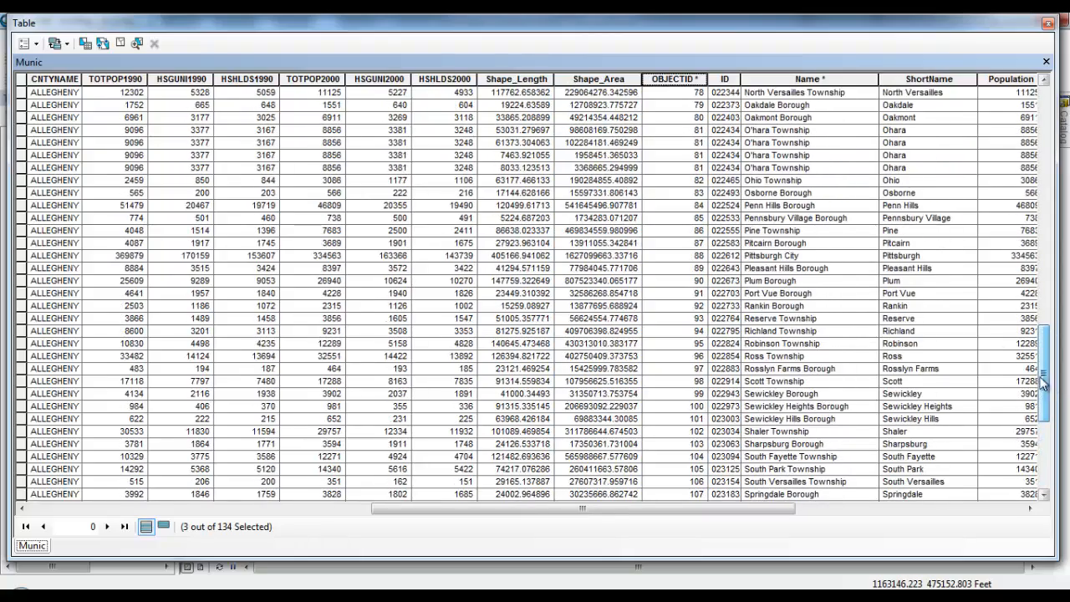
left_click(759, 131)
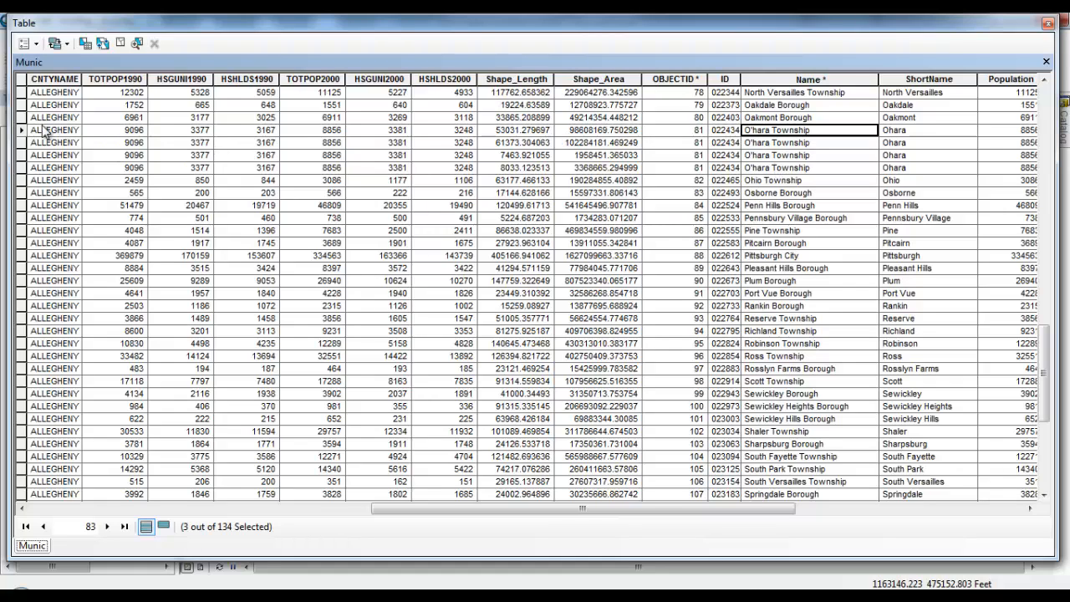
left_click(23, 143, "ctrl")
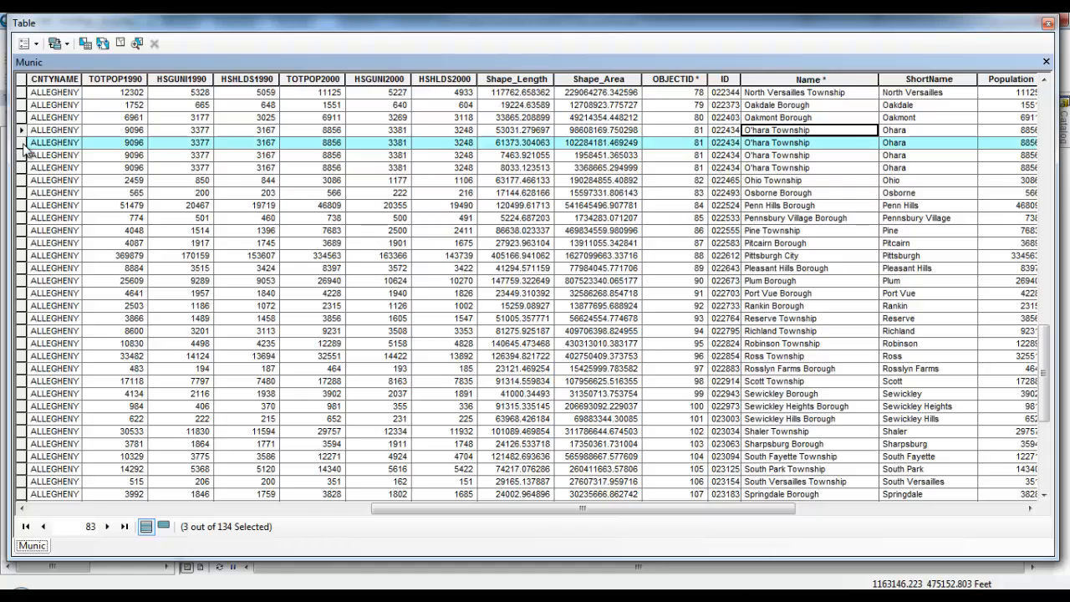
left_click(22, 155, "ctrl")
left_click(23, 168, "ctrl")
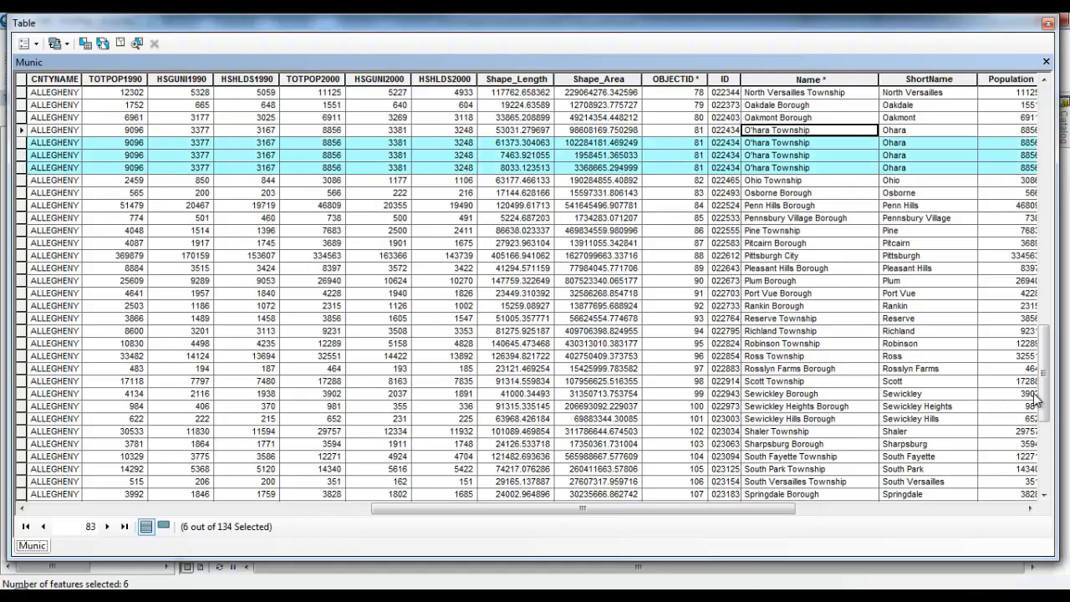
left_click_drag(1037, 400, 1020, 112)
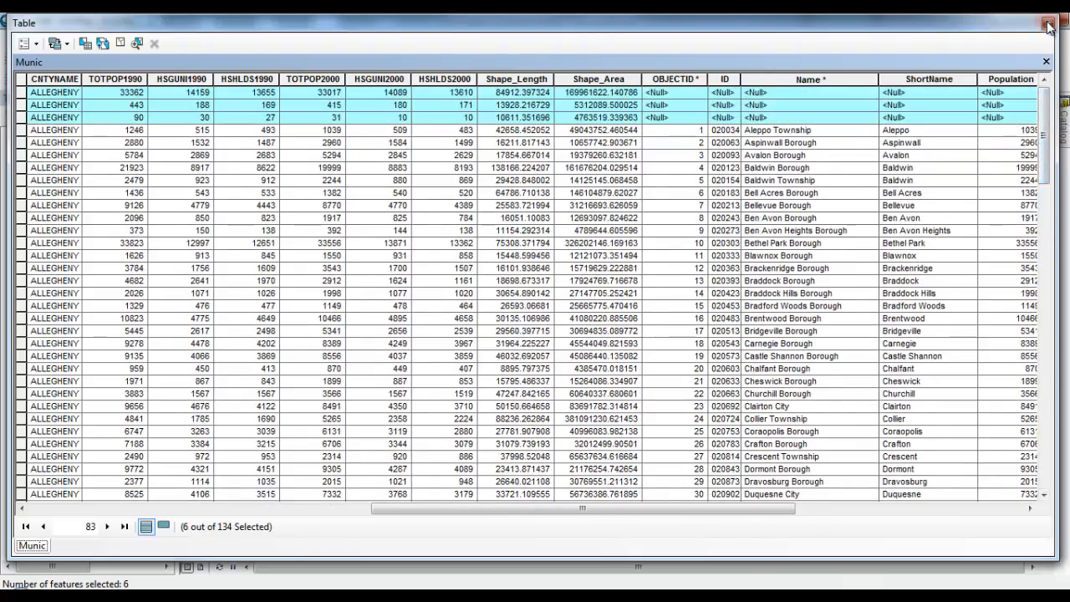
left_click(1050, 26)
right_click(84, 221)
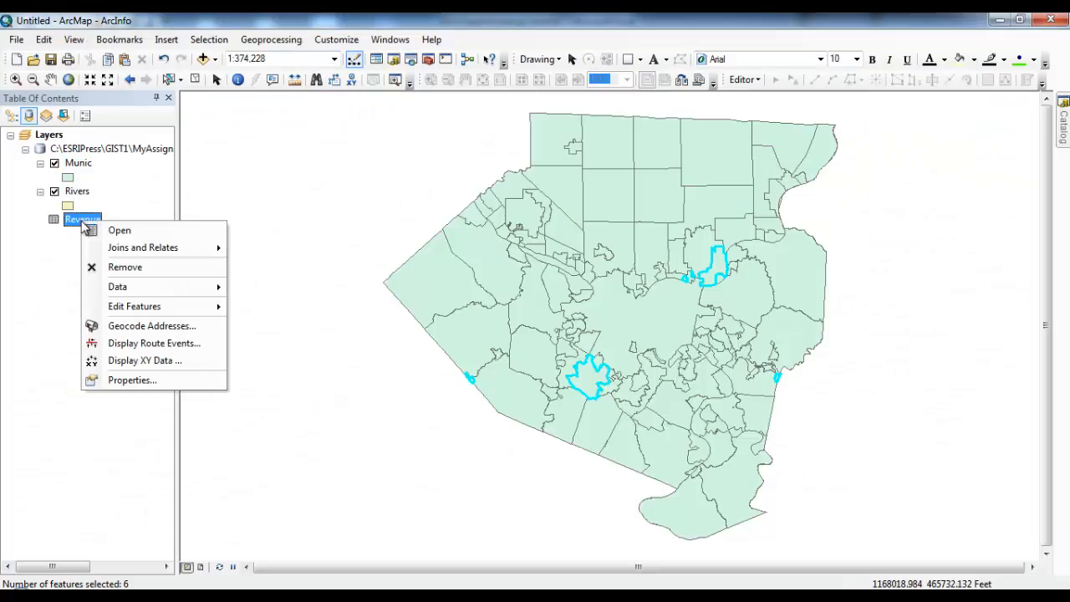
left_click(147, 231)
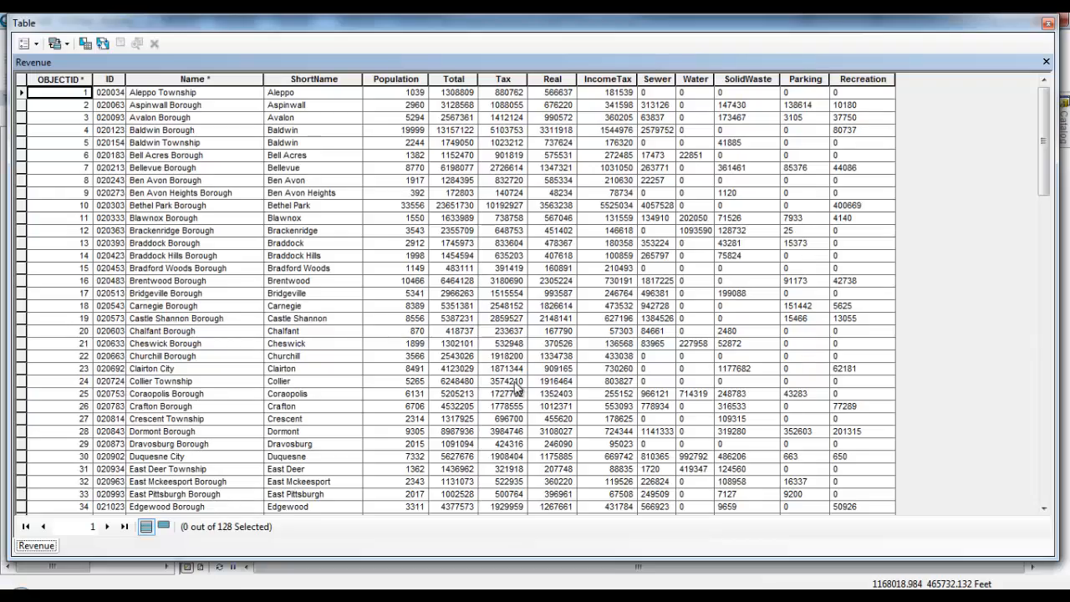
left_click_drag(1044, 189, 1037, 372)
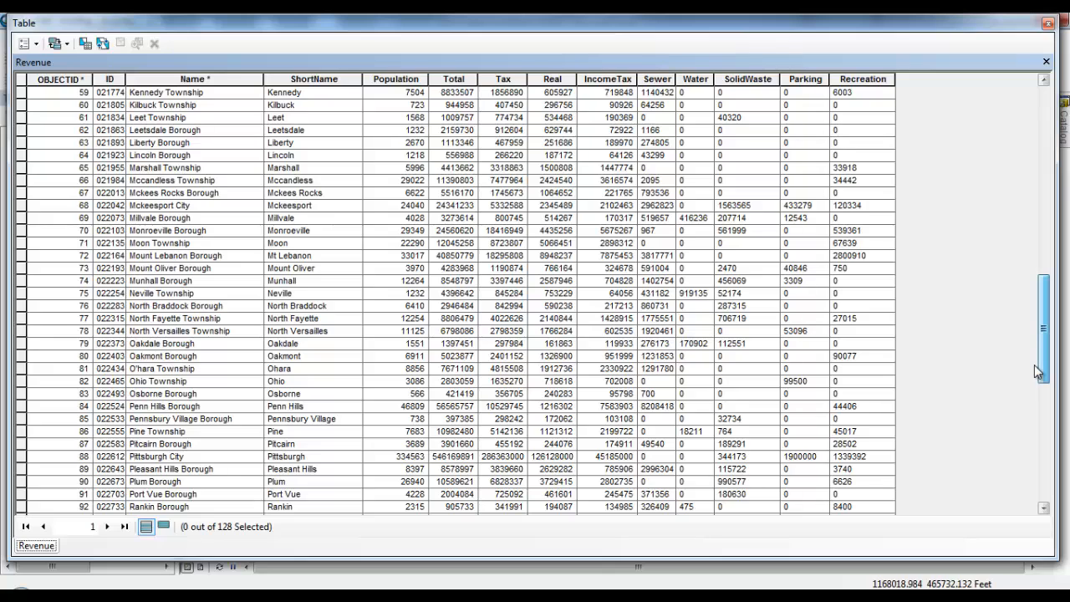
left_click(1048, 28)
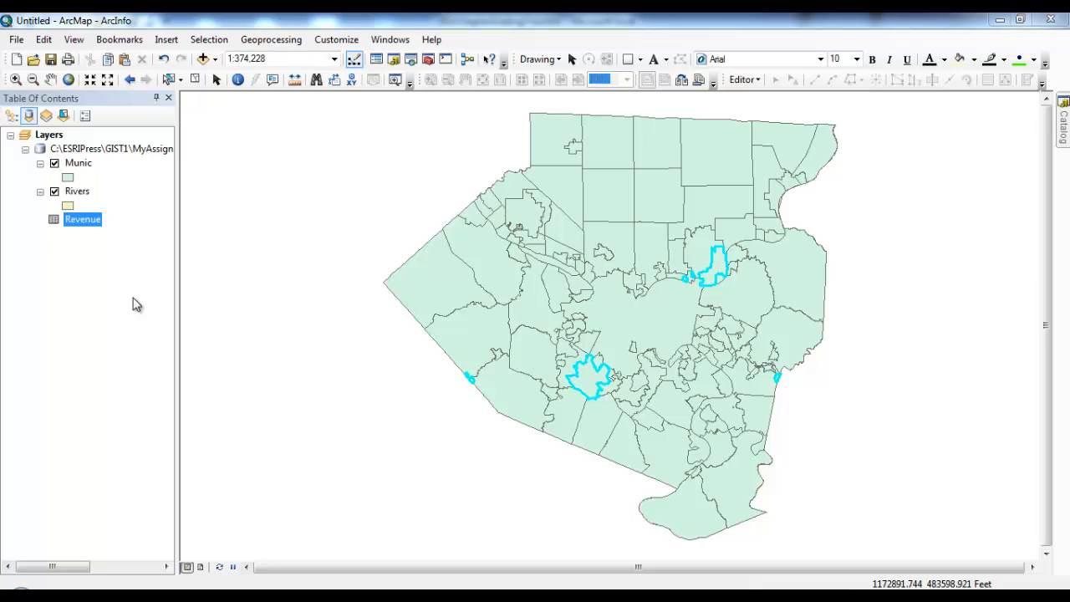
Step: In the Munic table, select just the four O'Hara Township rows, then close the table
left_click(78, 163)
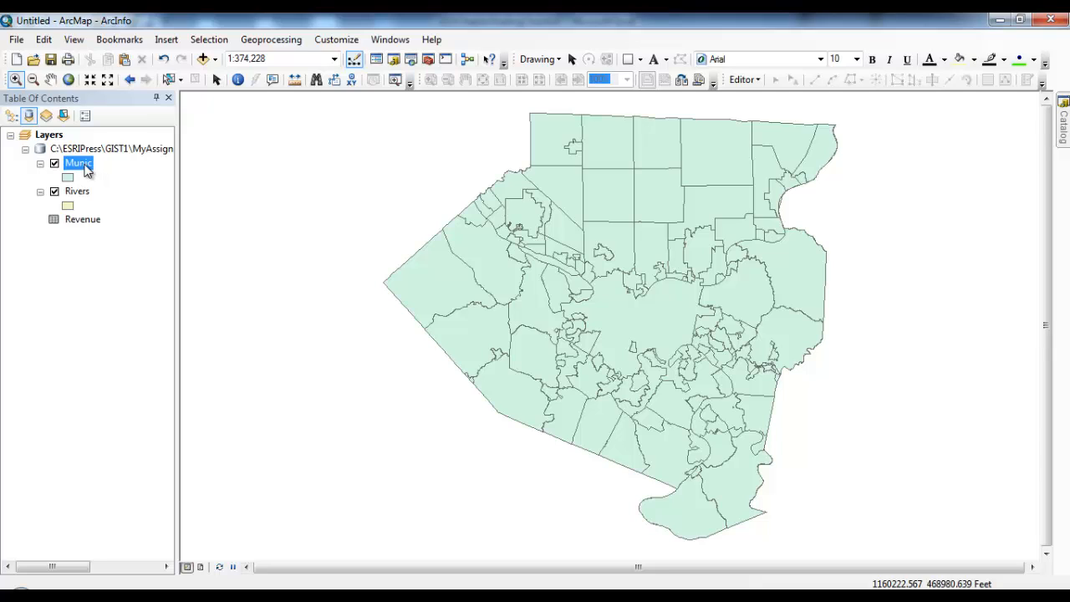
right_click(87, 170)
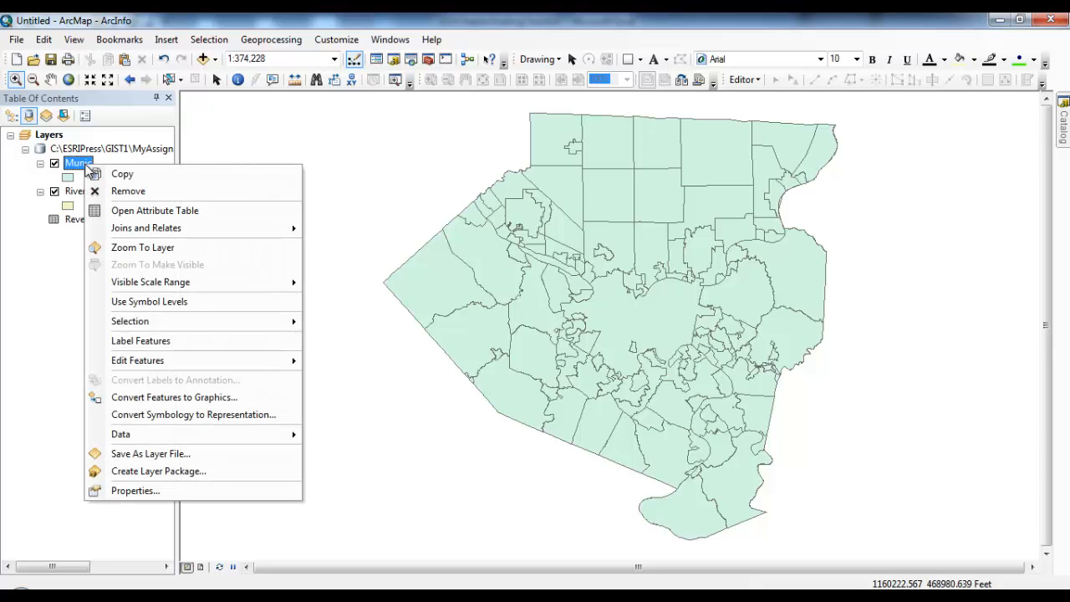
left_click(139, 214)
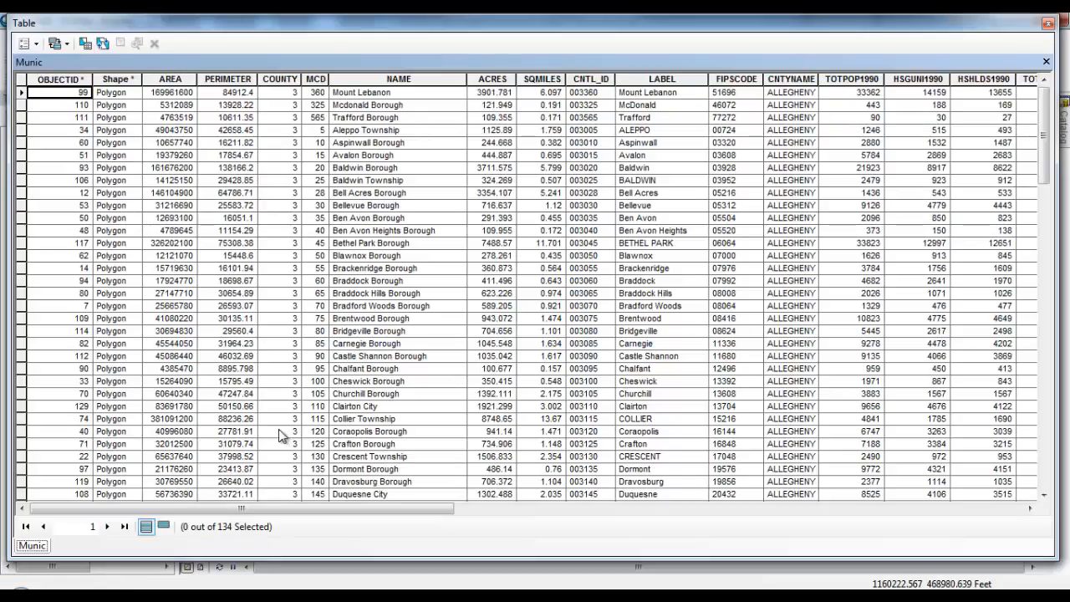
left_click_drag(1045, 134, 1044, 319)
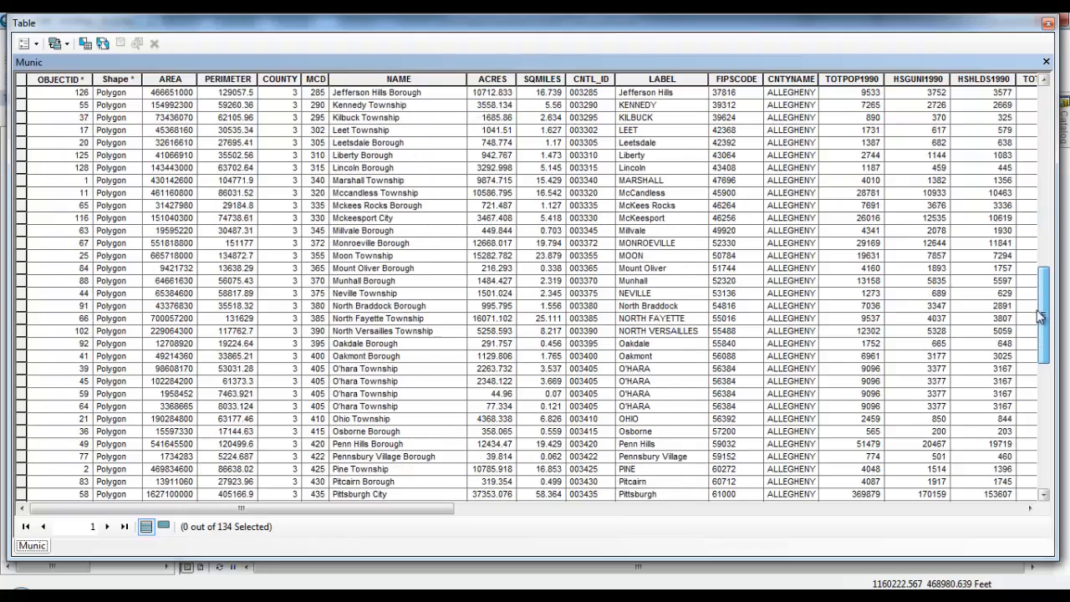
left_click(23, 369)
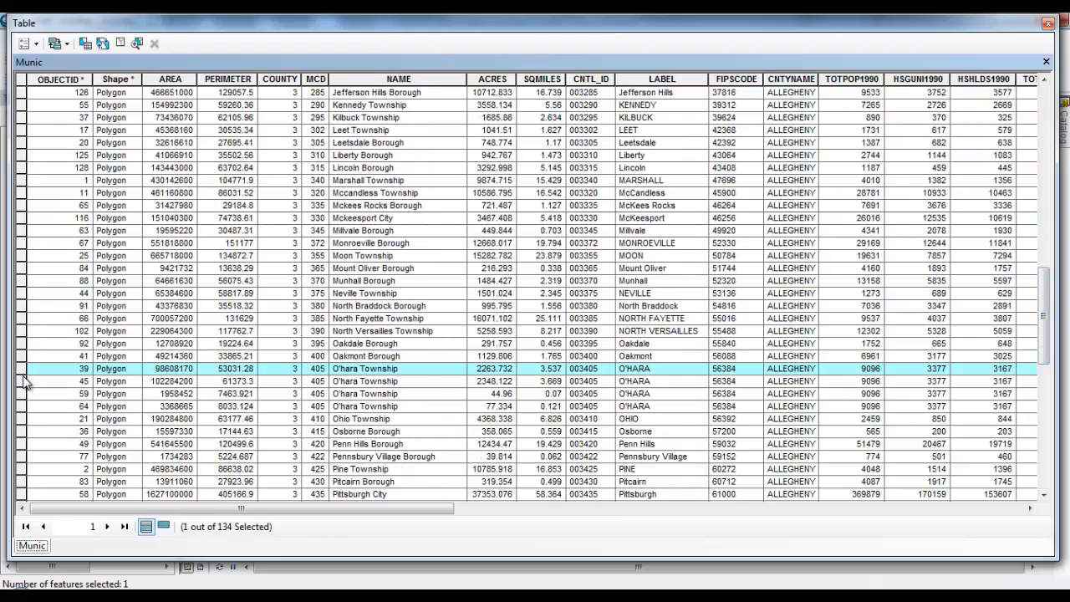
left_click(23, 381, "ctrl")
left_click(23, 394, "ctrl")
left_click(23, 406, "ctrl")
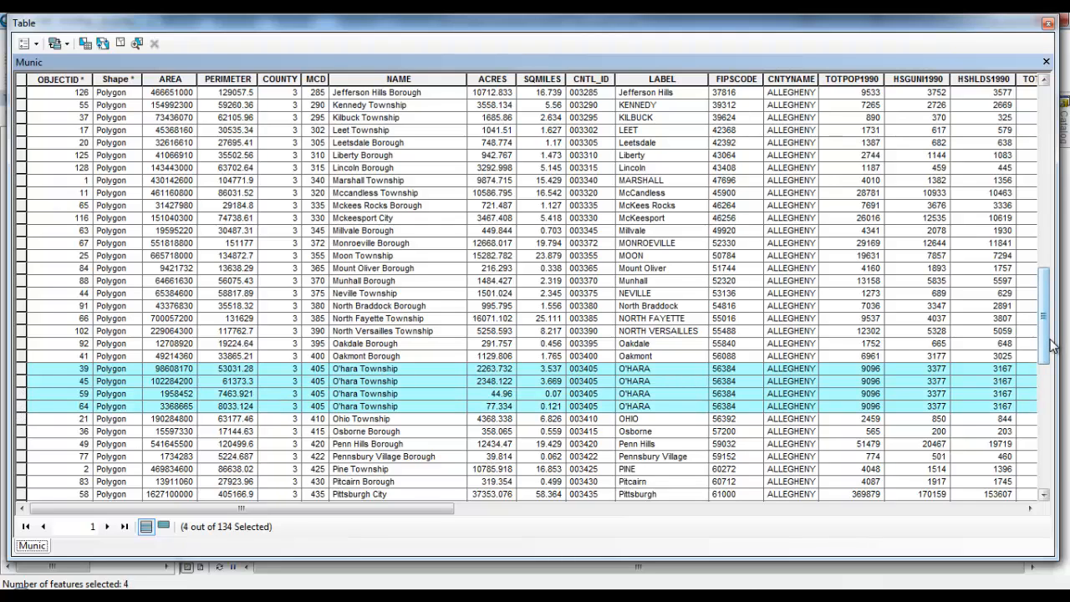
left_click_drag(434, 508, 932, 509)
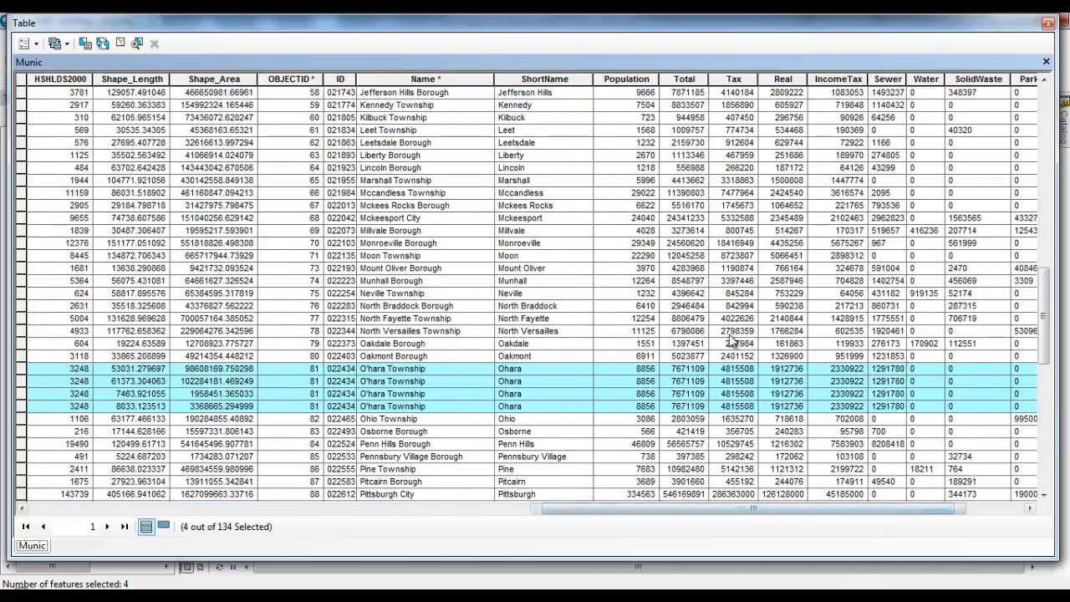
left_click_drag(841, 510, 728, 510)
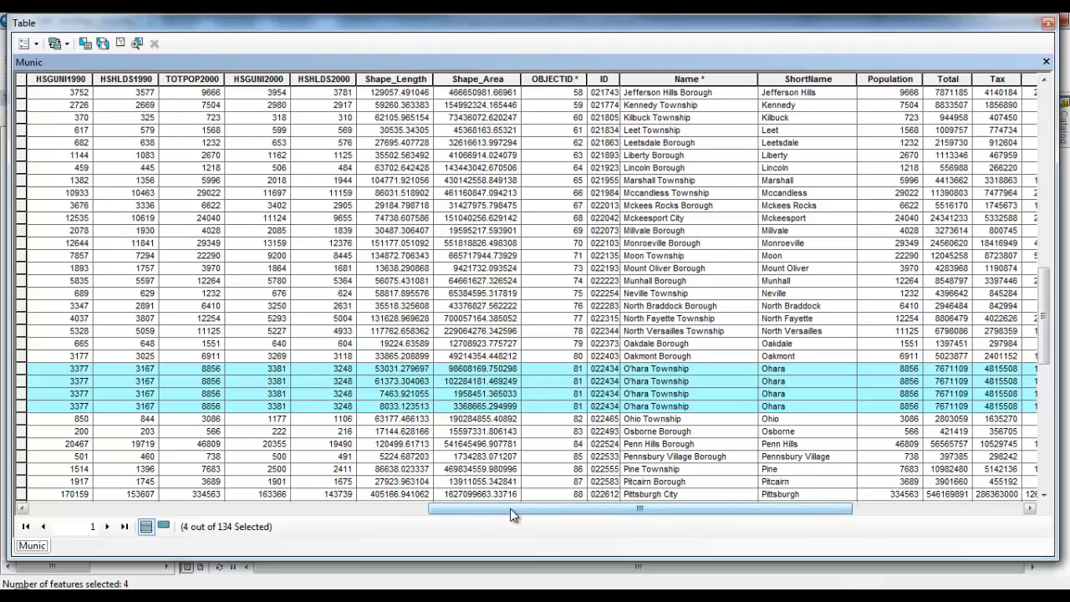
left_click_drag(511, 509, 255, 507)
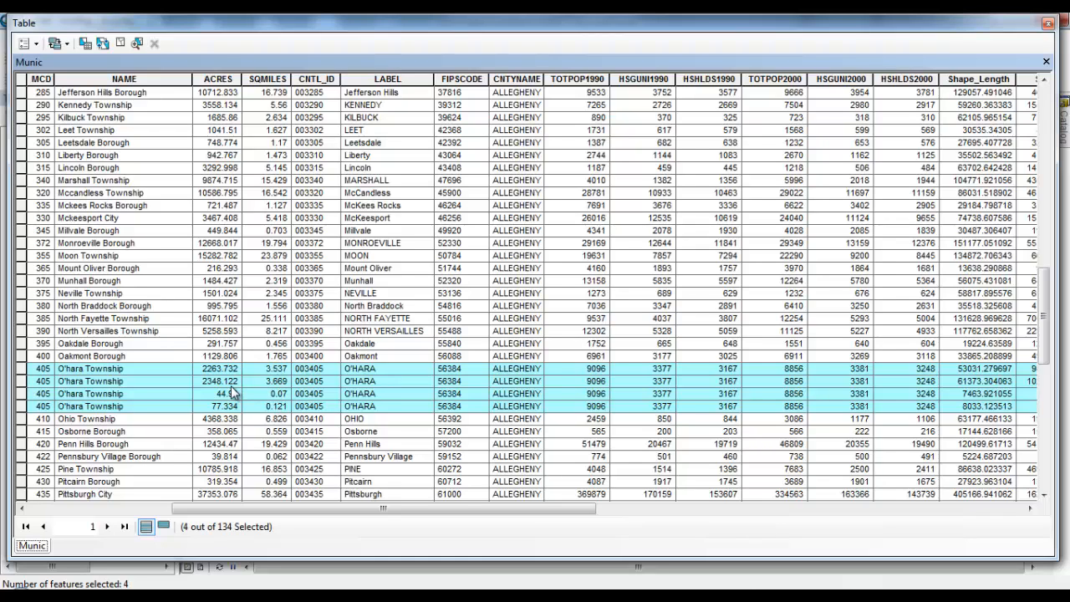
left_click(1050, 27)
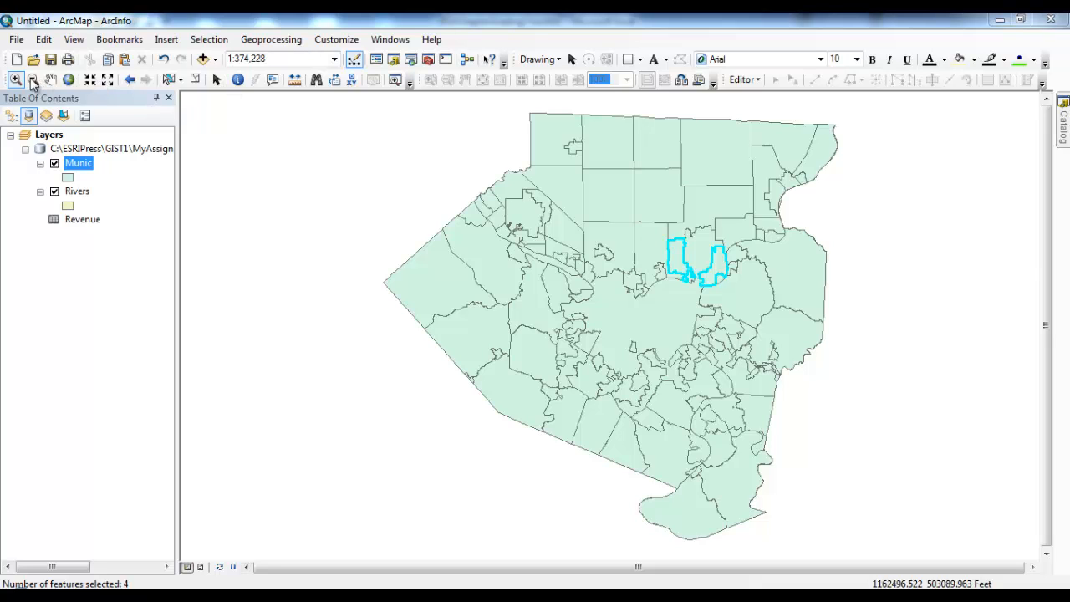
Step: Zoom in on the selected O'Hara polygons, return to full county extent, and clear the selection
left_click_drag(653, 224, 753, 308)
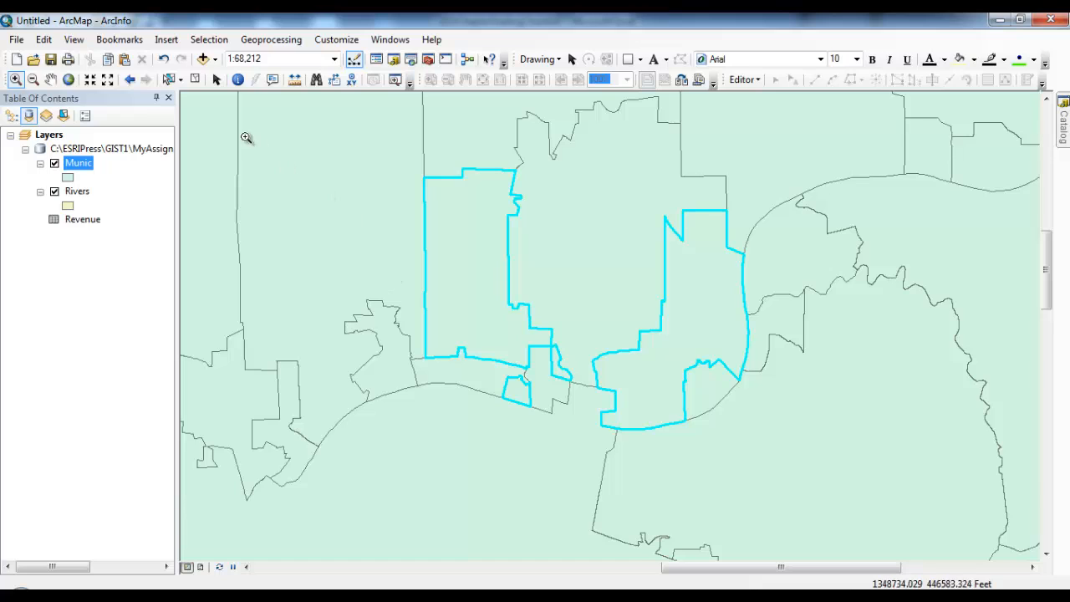
left_click(68, 79)
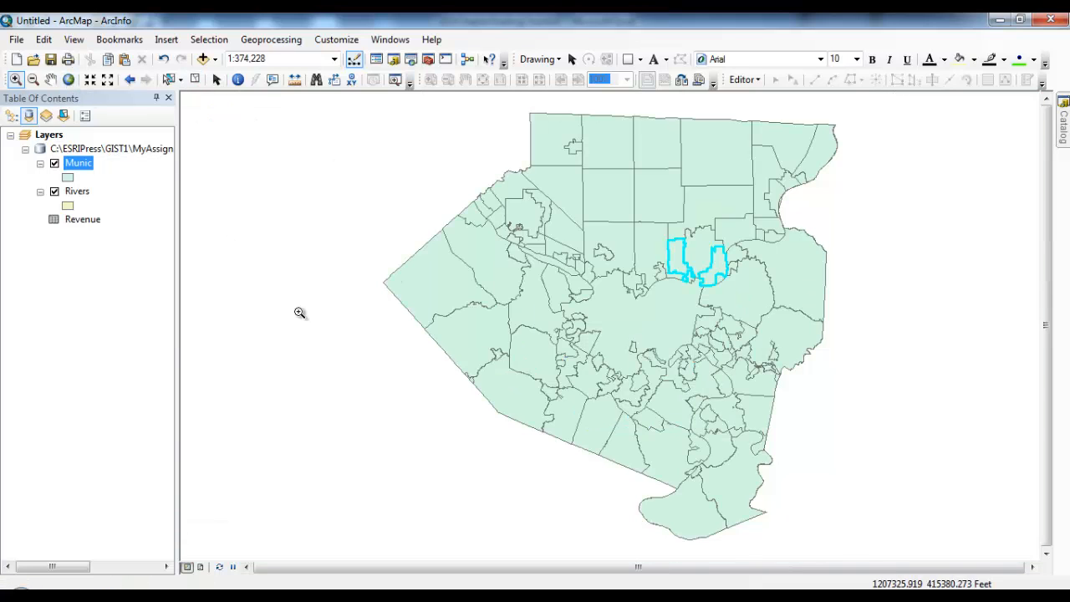
left_click(195, 79)
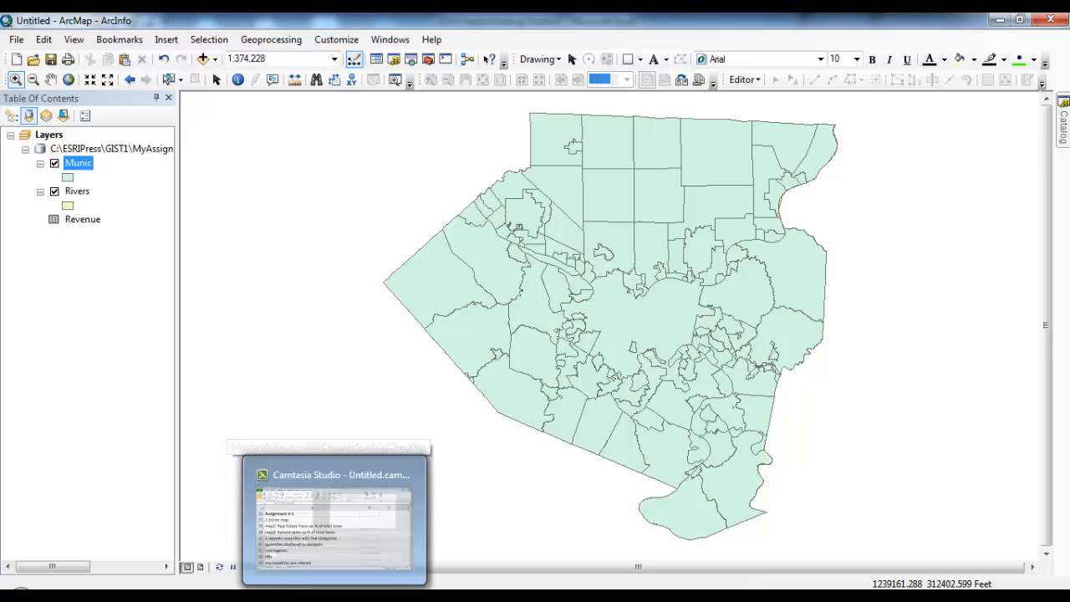
Step: Delete row 32, the 'two legends' item, from the Excel checklist and return to ArcMap
left_click(418, 522)
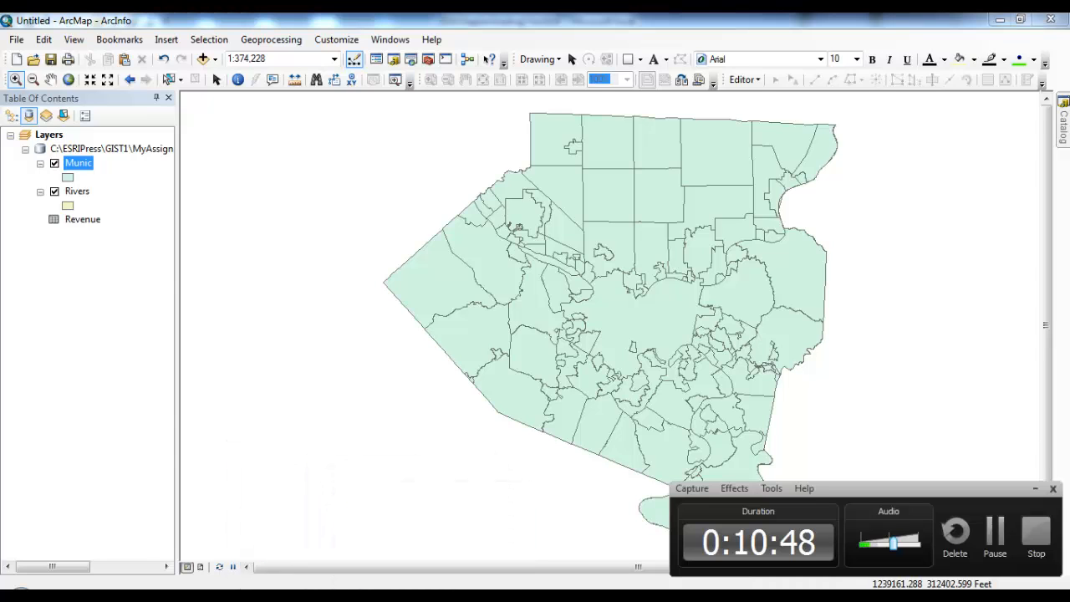
key("alt+Tab")
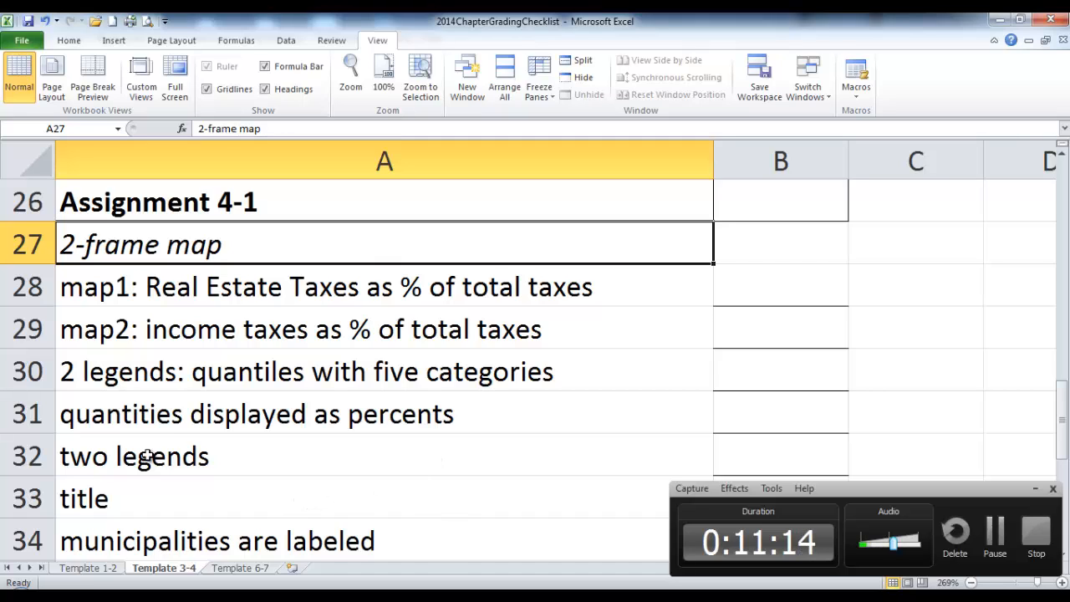
right_click(44, 458)
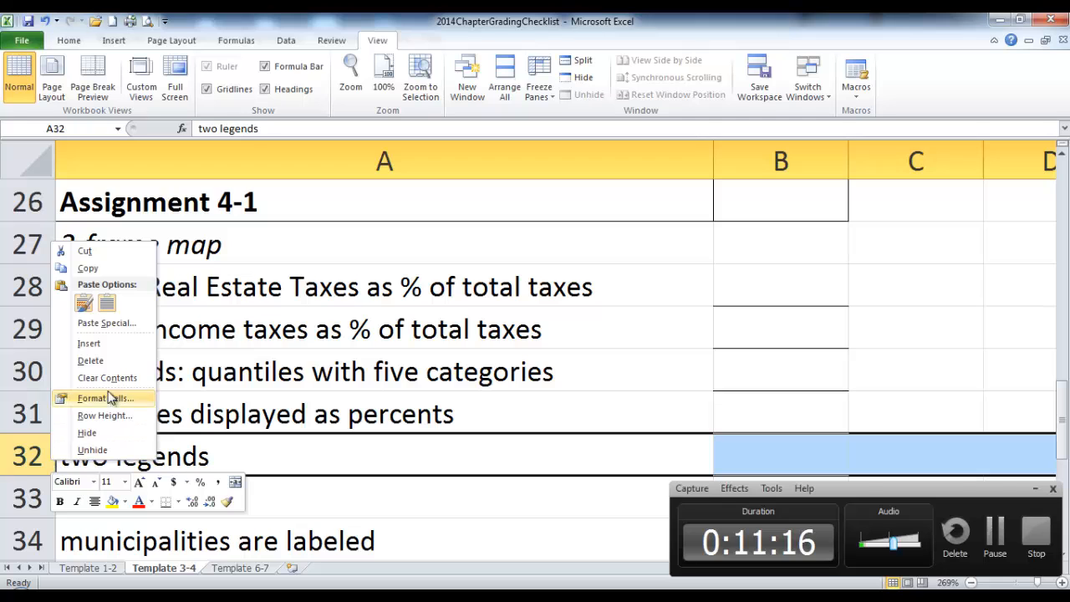
left_click(135, 360)
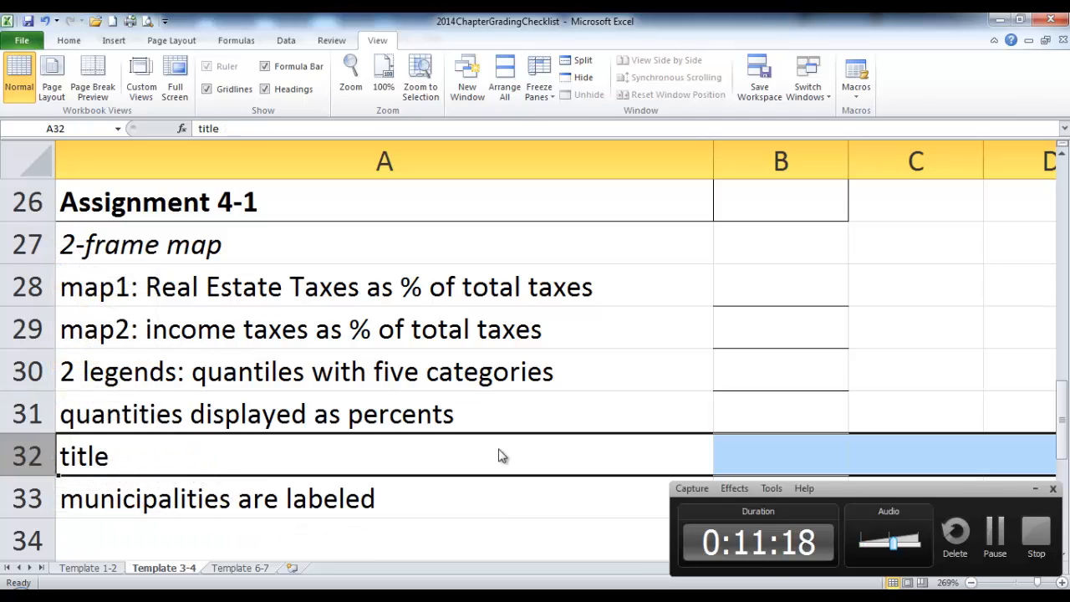
key("alt+Tab")
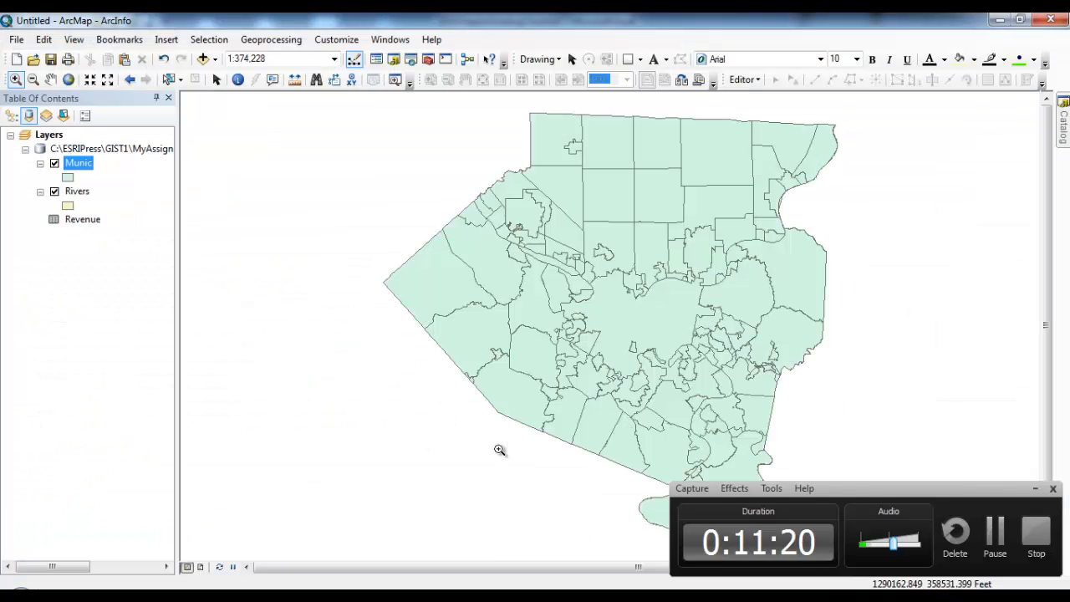
left_click(11, 116)
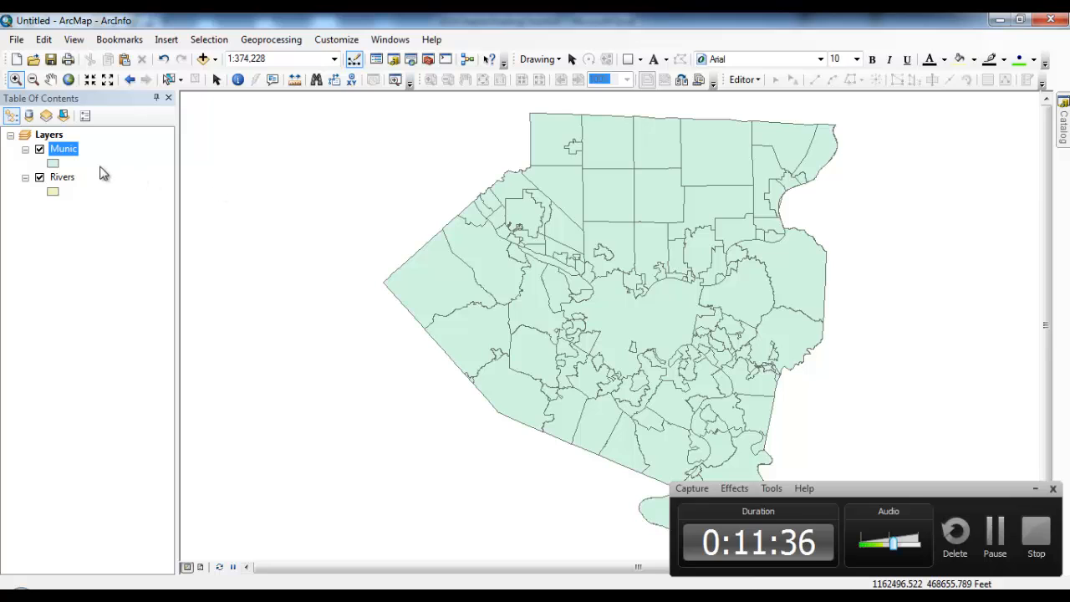
right_click(74, 159)
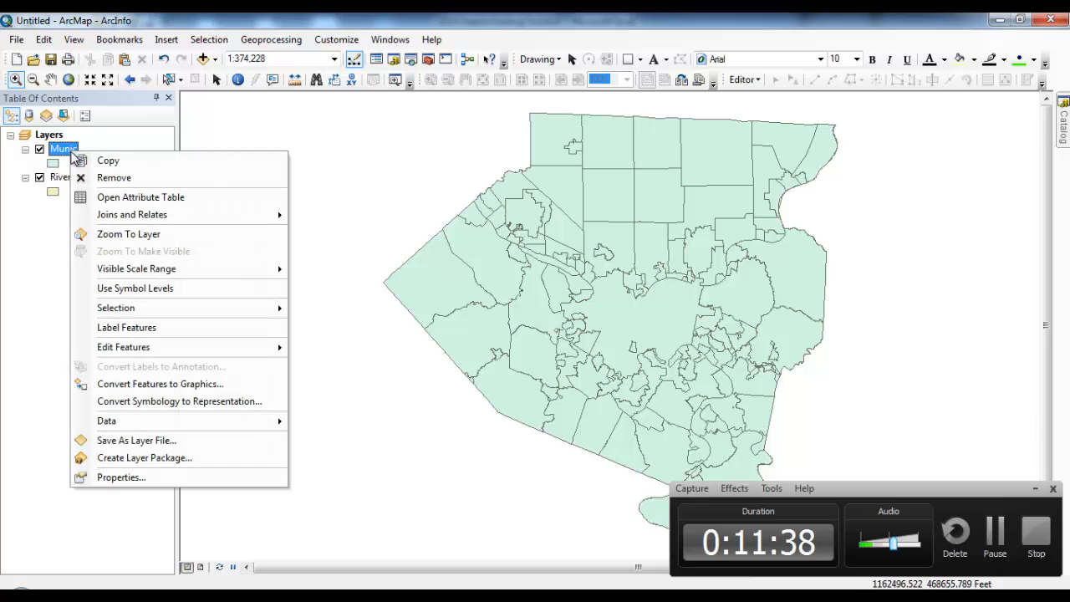
key("Escape")
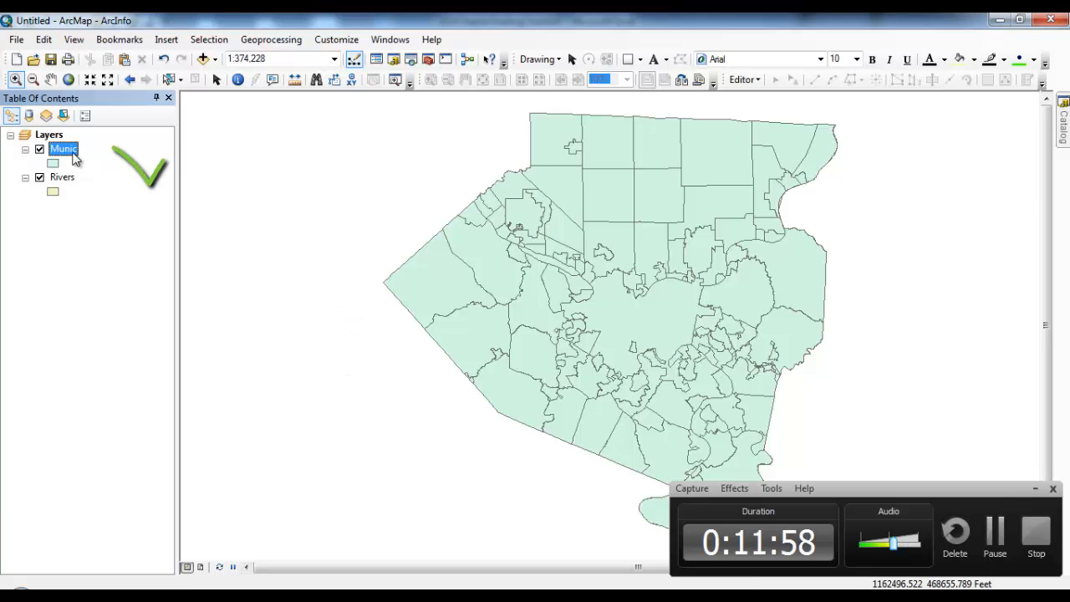
left_click(70, 148)
Step: Symbolize Munic with five-class graduated blue colours on the Real field (11770 to 12612800)
double_click(71, 148)
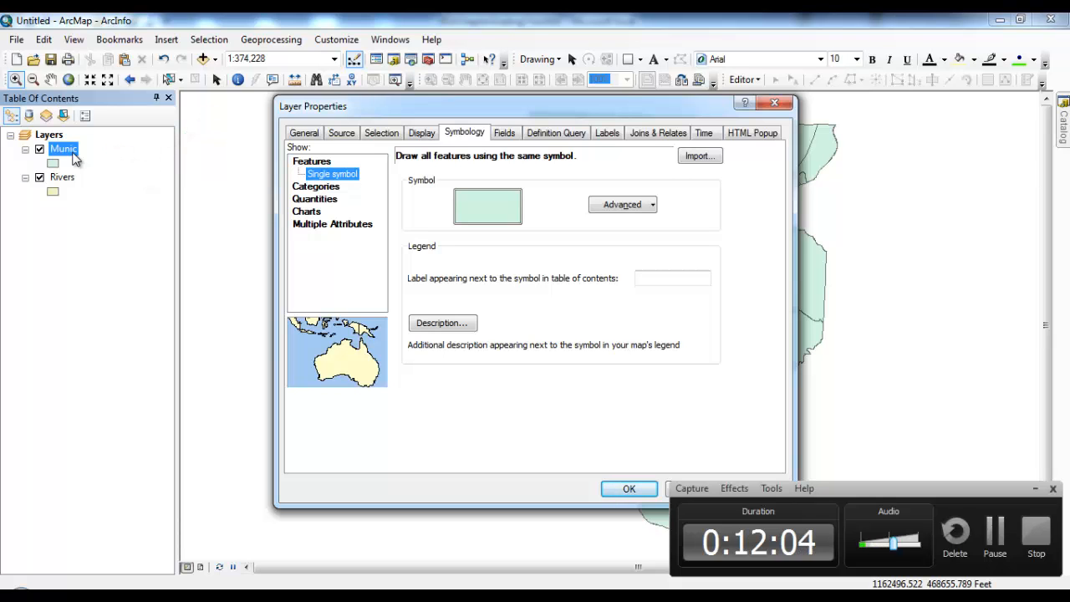
left_click(774, 102)
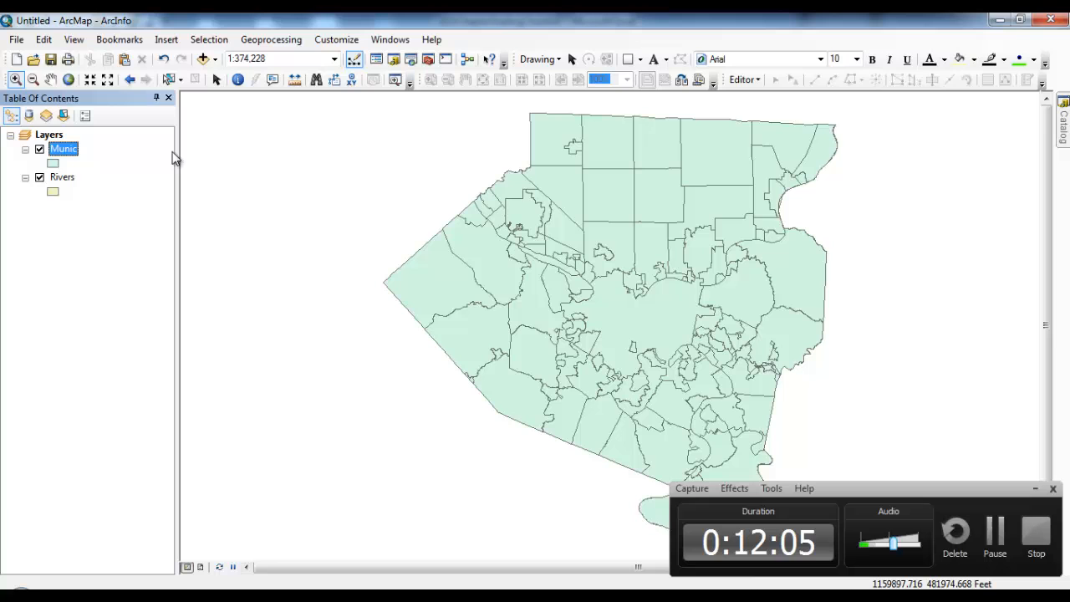
right_click(65, 149)
left_click(153, 475)
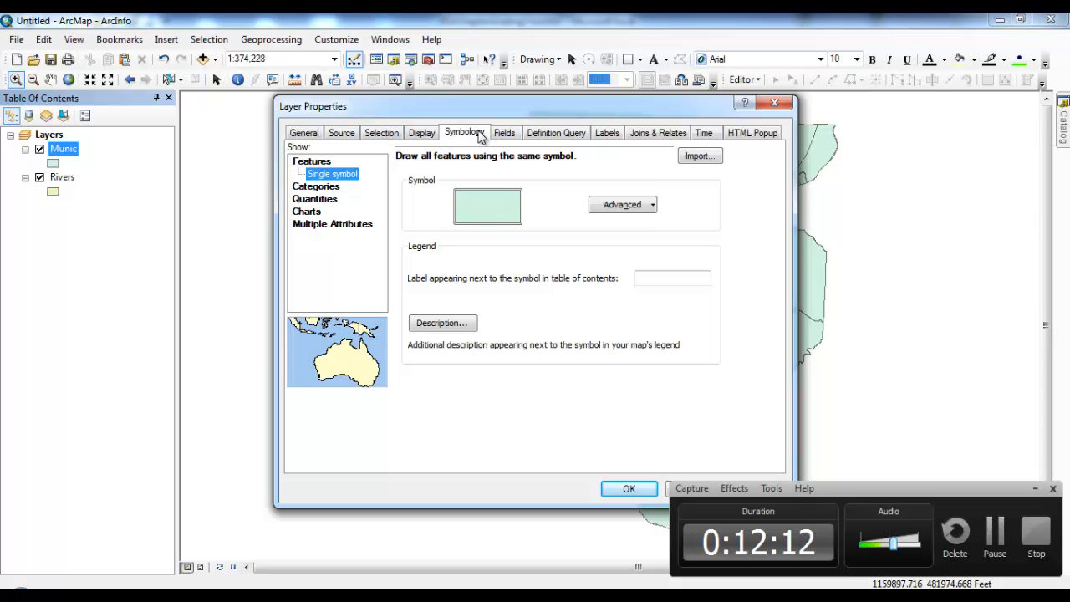
left_click(322, 188)
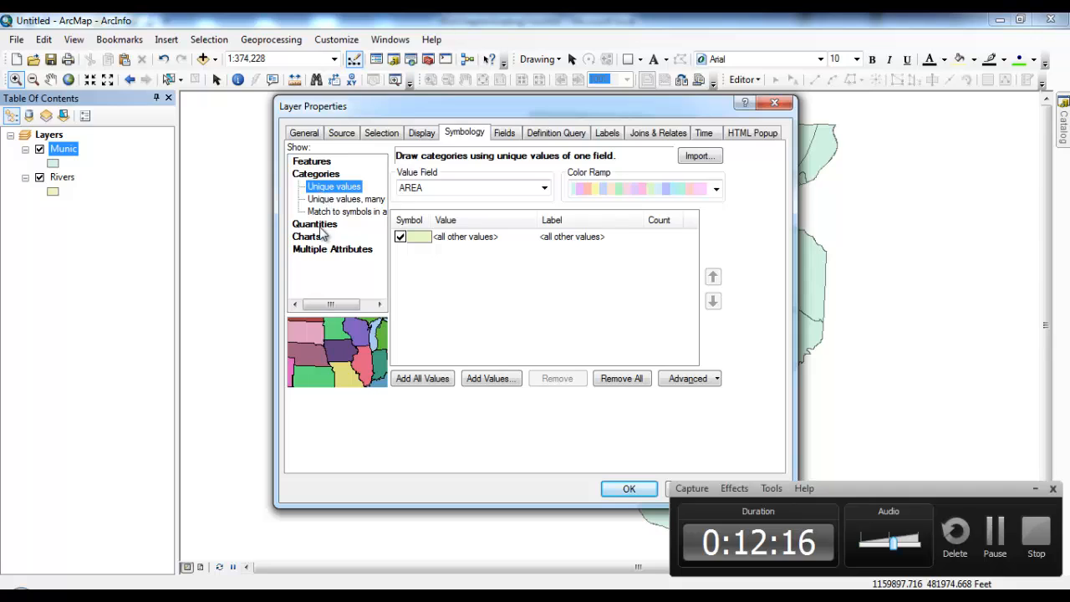
left_click(324, 223)
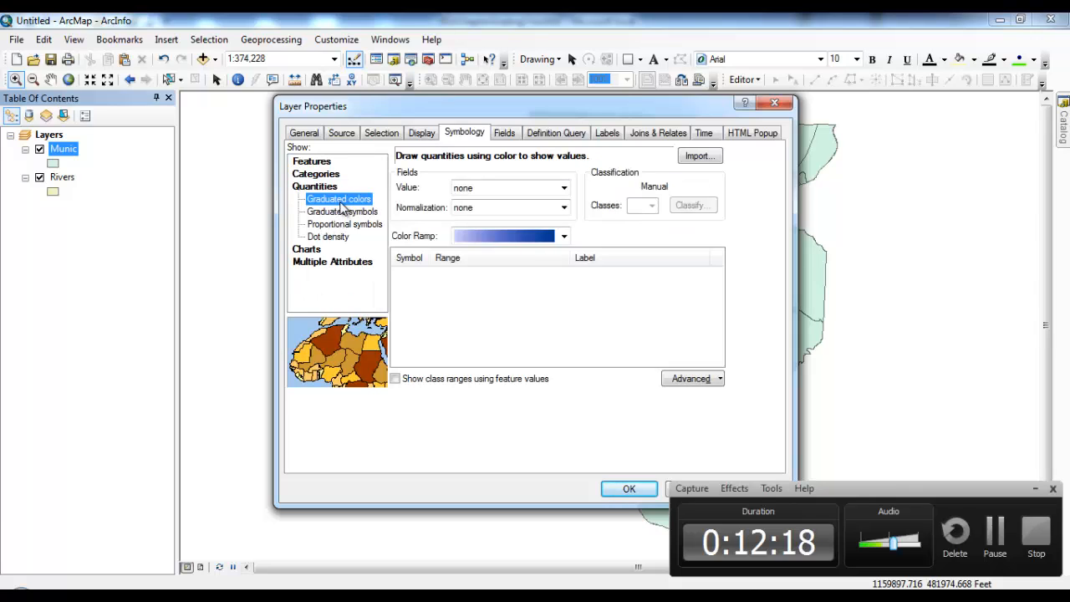
left_click(566, 189)
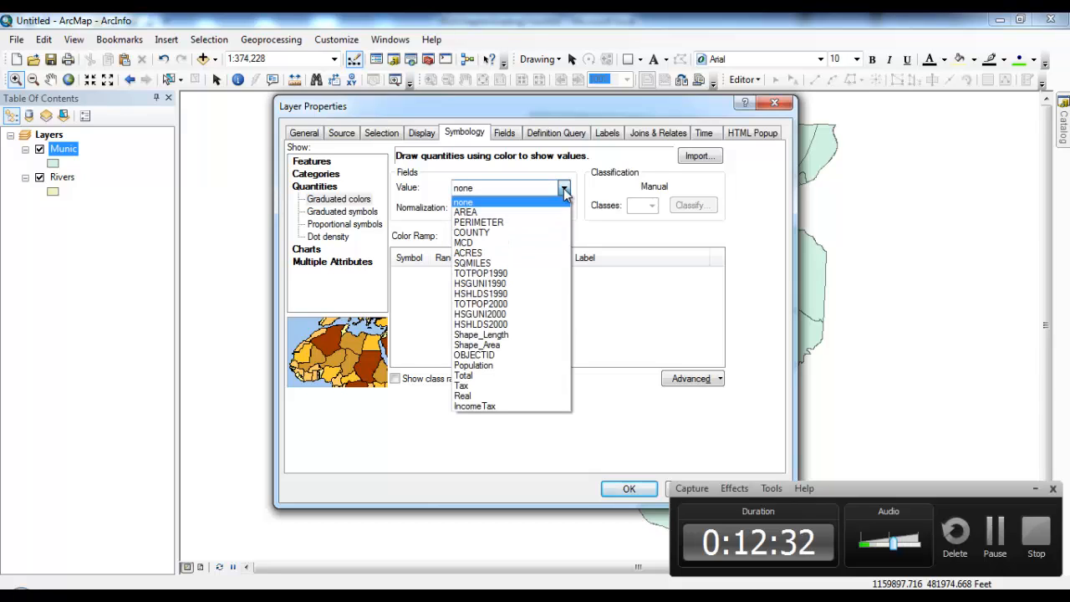
left_click(544, 395)
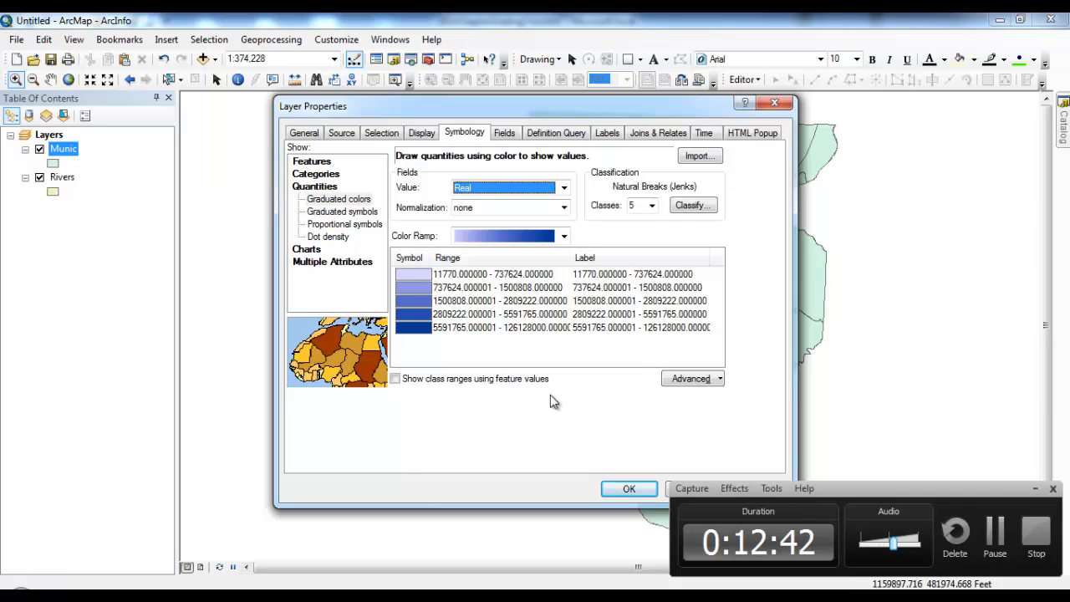
left_click(629, 489)
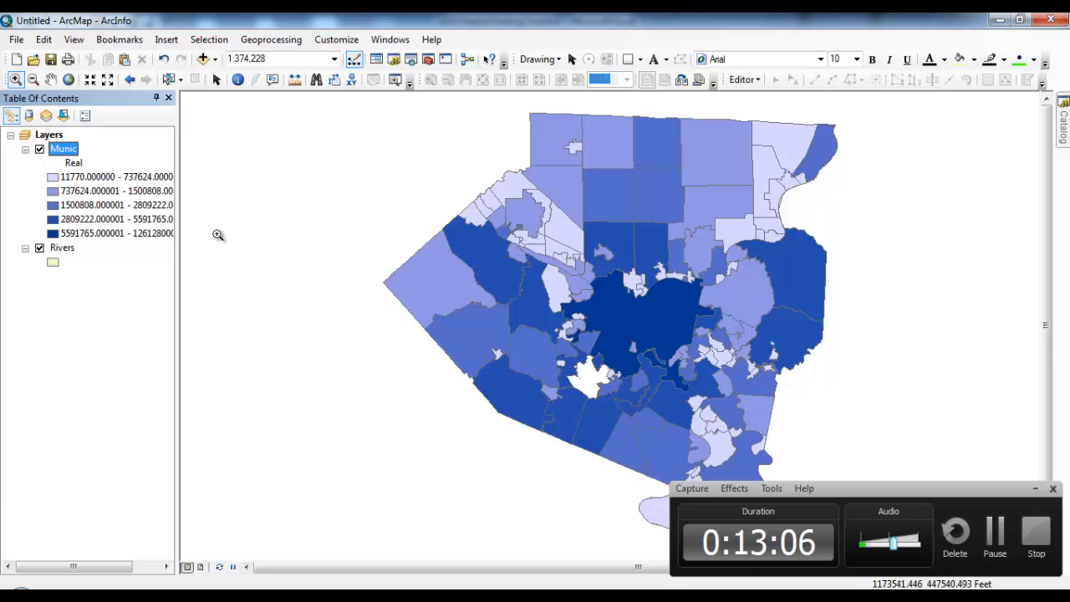
Step: Reopen the Munic layer properties on the graduated-colours Symbology settings
double_click(70, 153)
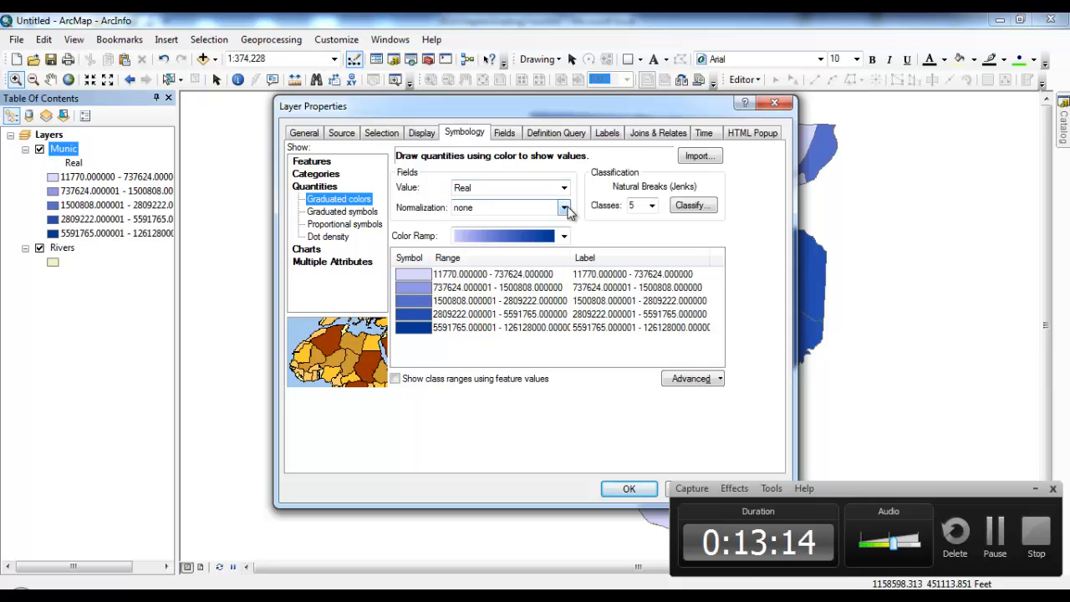
Step: Set normalization to Tax, giving Real/Tax classes from 0.1155 to 0.8911
left_click(565, 208)
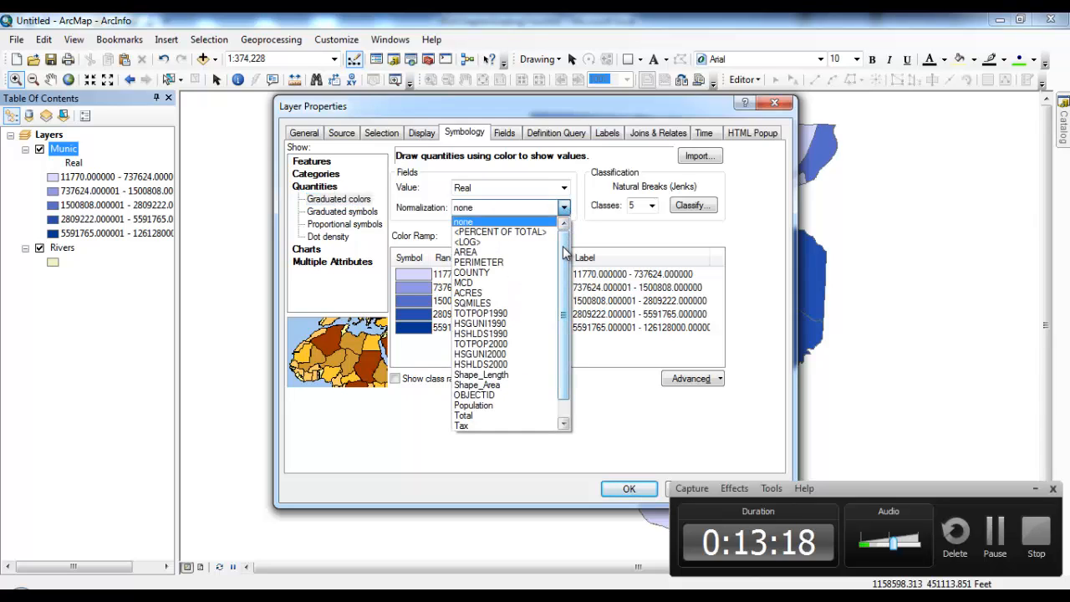
left_click_drag(565, 252, 565, 270)
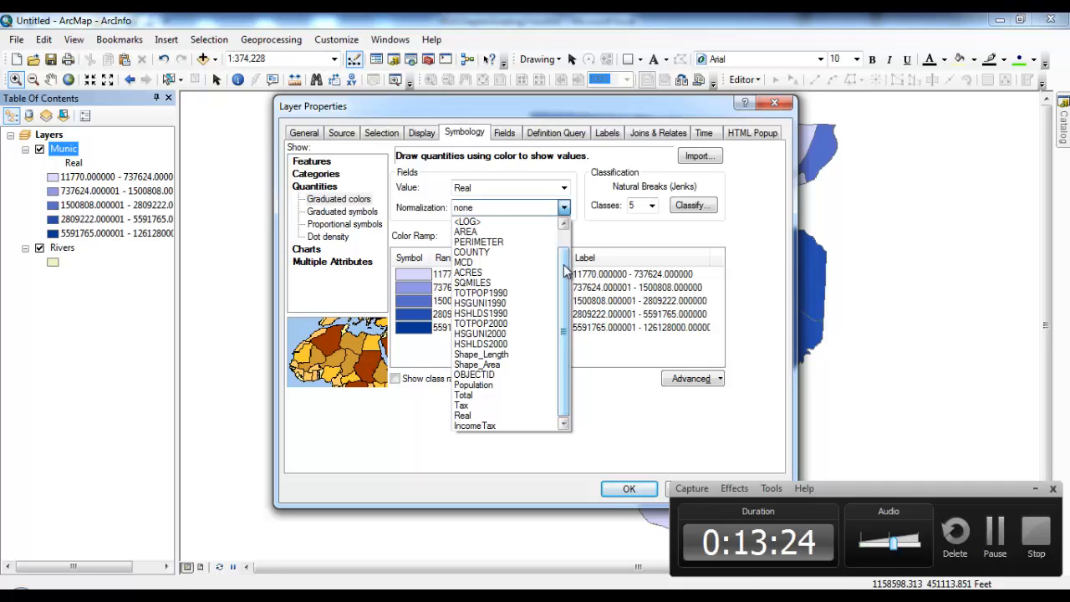
left_click(495, 406)
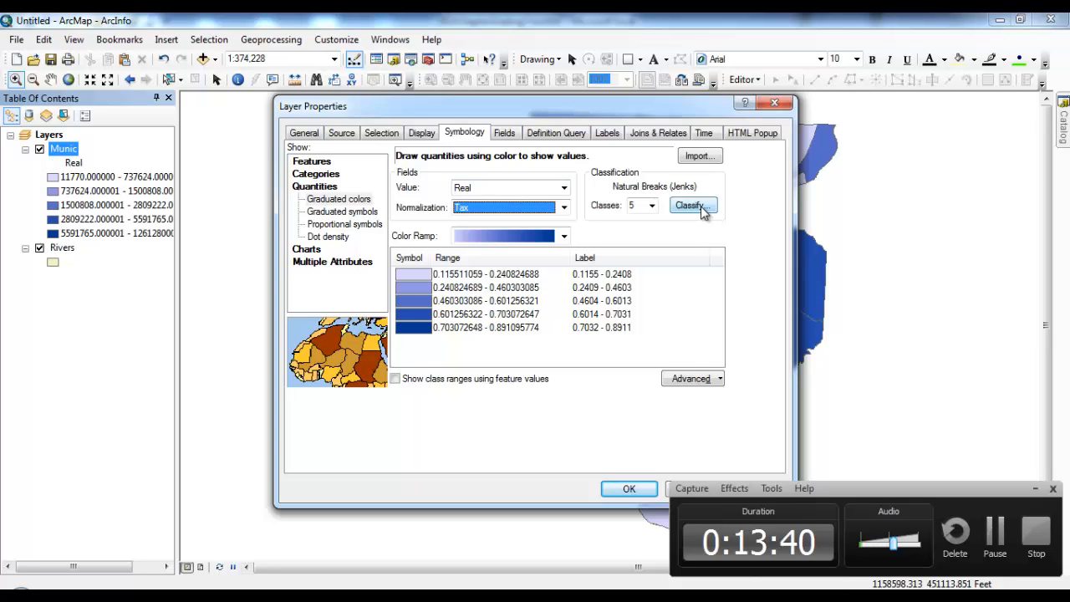
Step: Use Quantile classification with percentage breaks at 0.4853, 0.5808, 0.6453, 0.7015 and 0.8911
left_click(702, 207)
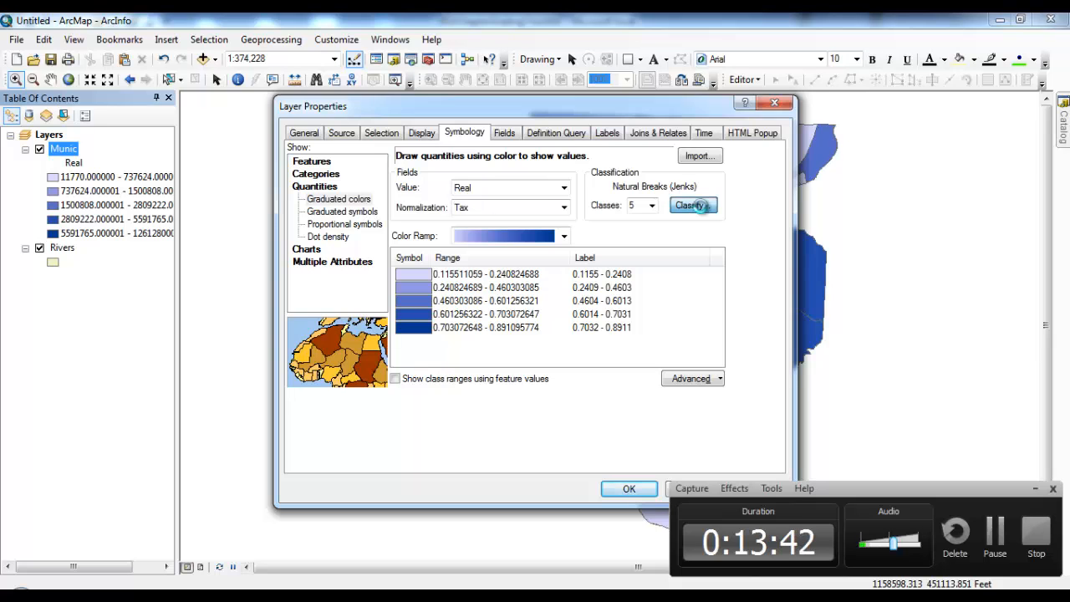
left_click(463, 154)
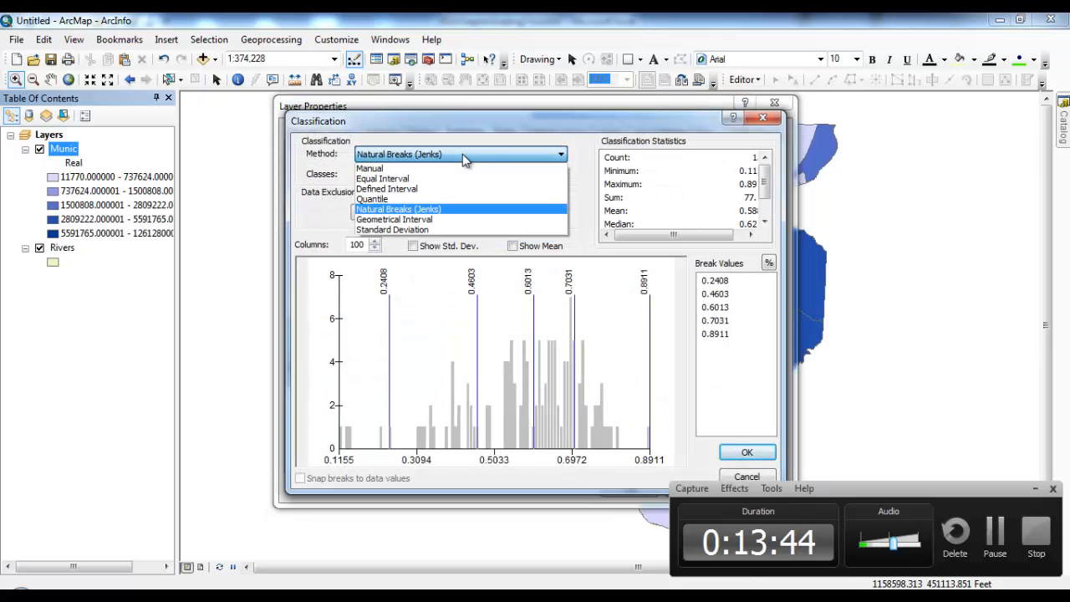
left_click(457, 198)
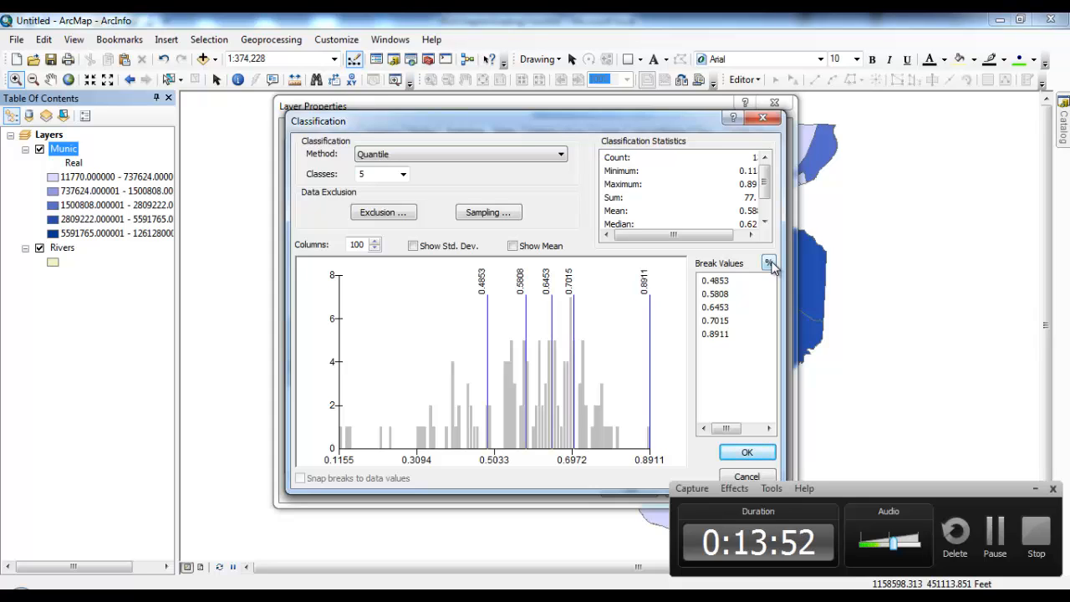
left_click(769, 265)
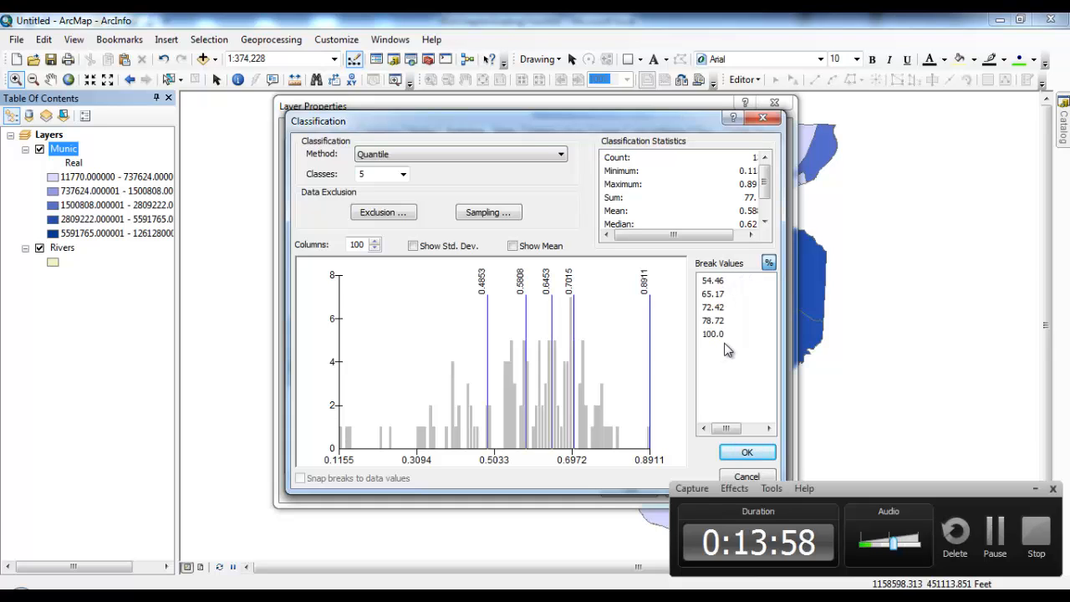
left_click(747, 453)
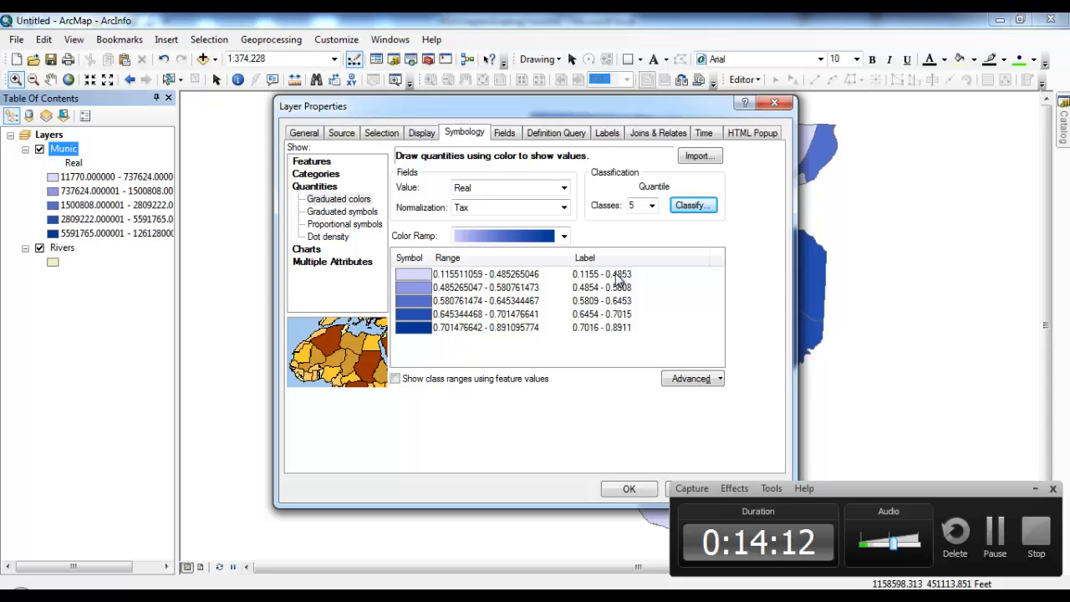
Step: Format the class labels as fraction-based percentages with two decimal places, e.g. 11.55% – 48.53%
right_click(615, 274)
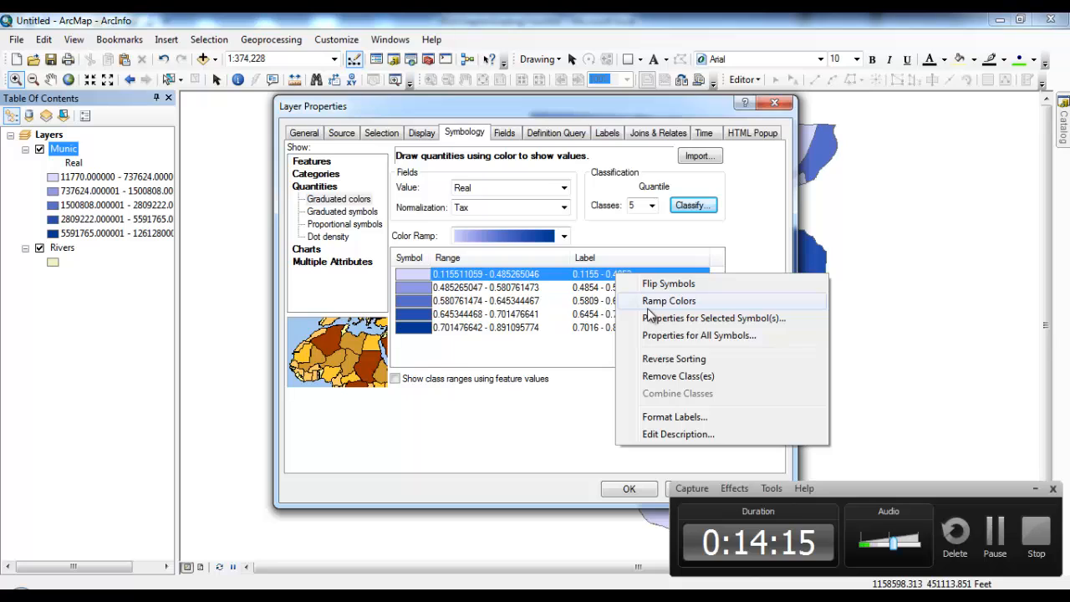
left_click(568, 439)
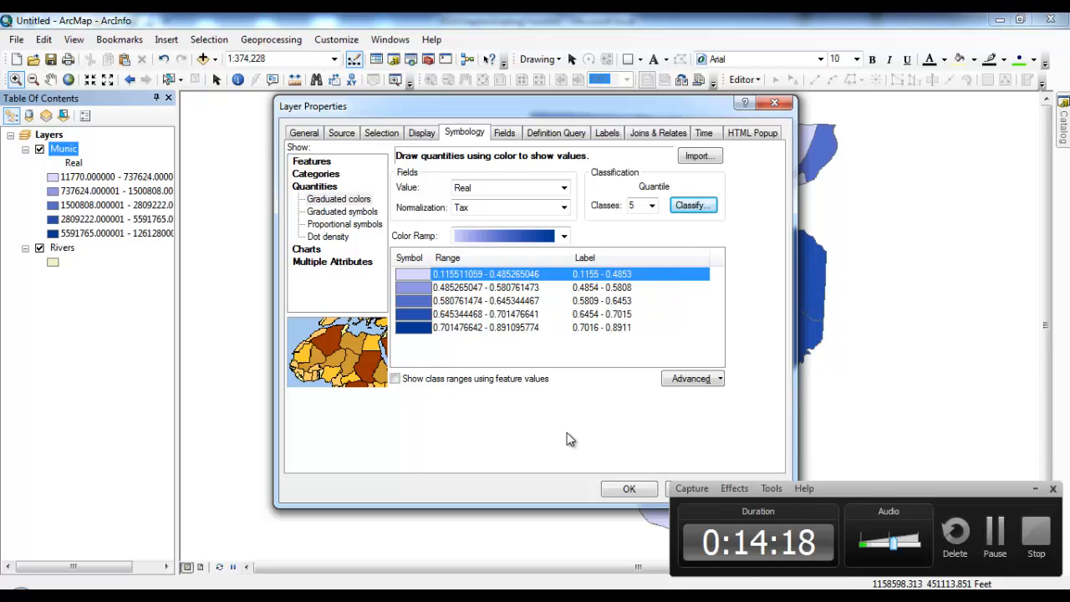
right_click(626, 275)
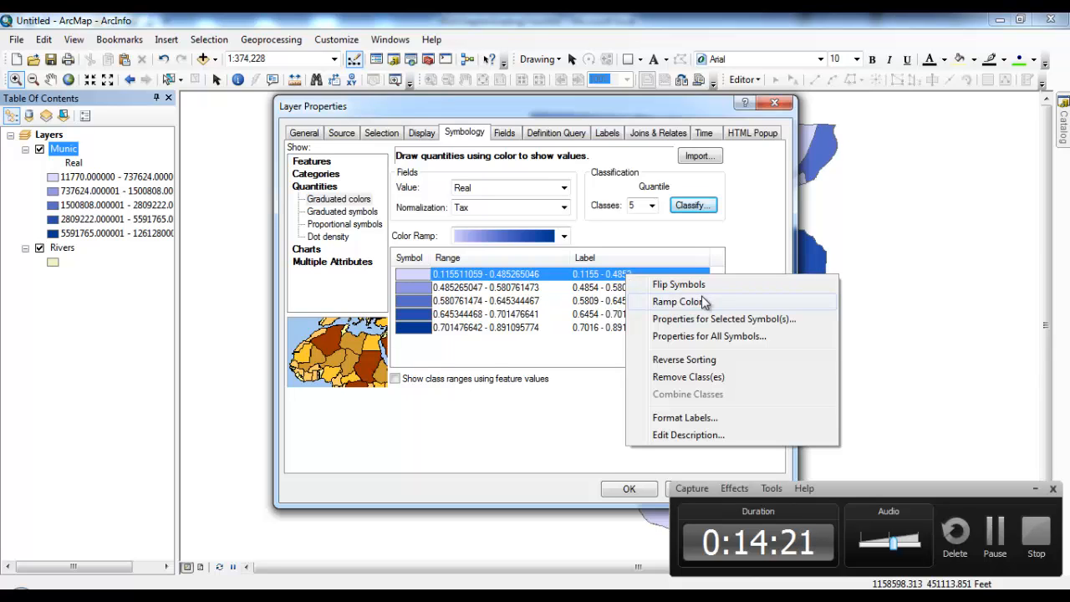
left_click(685, 418)
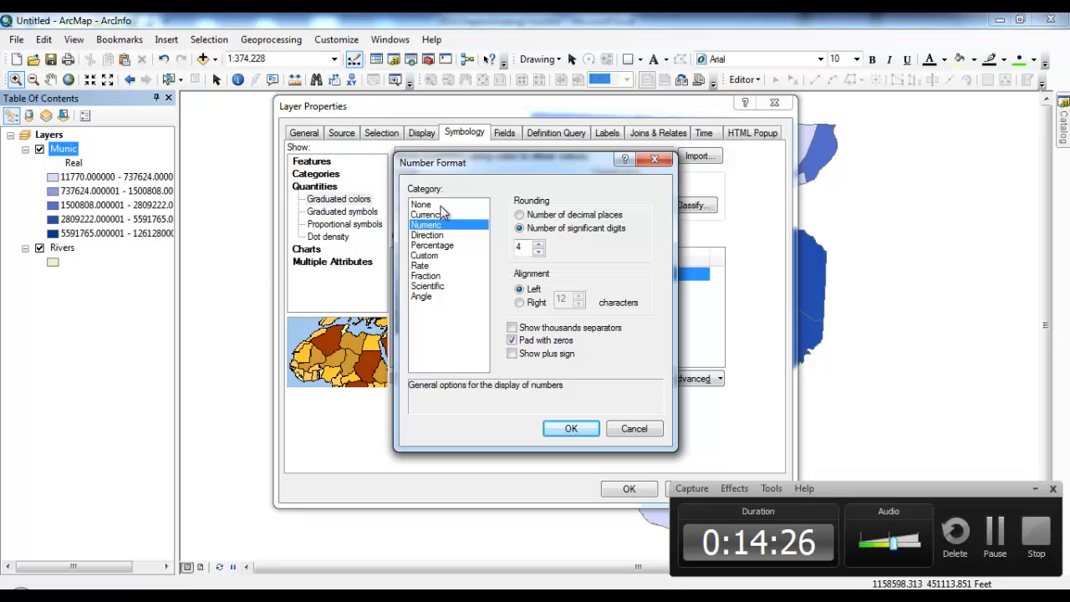
left_click(445, 246)
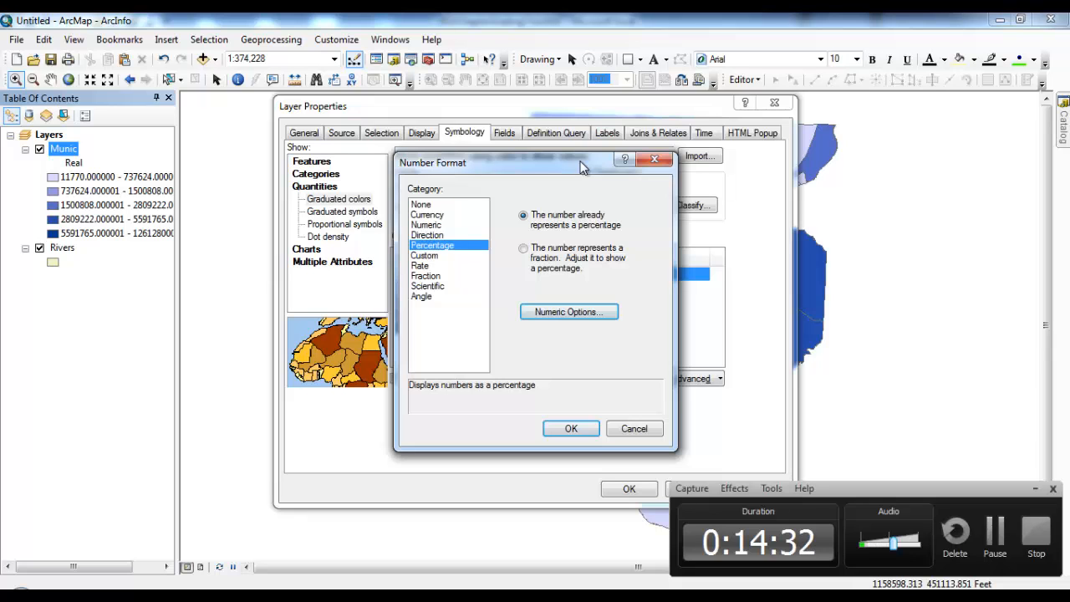
left_click_drag(583, 167, 880, 153)
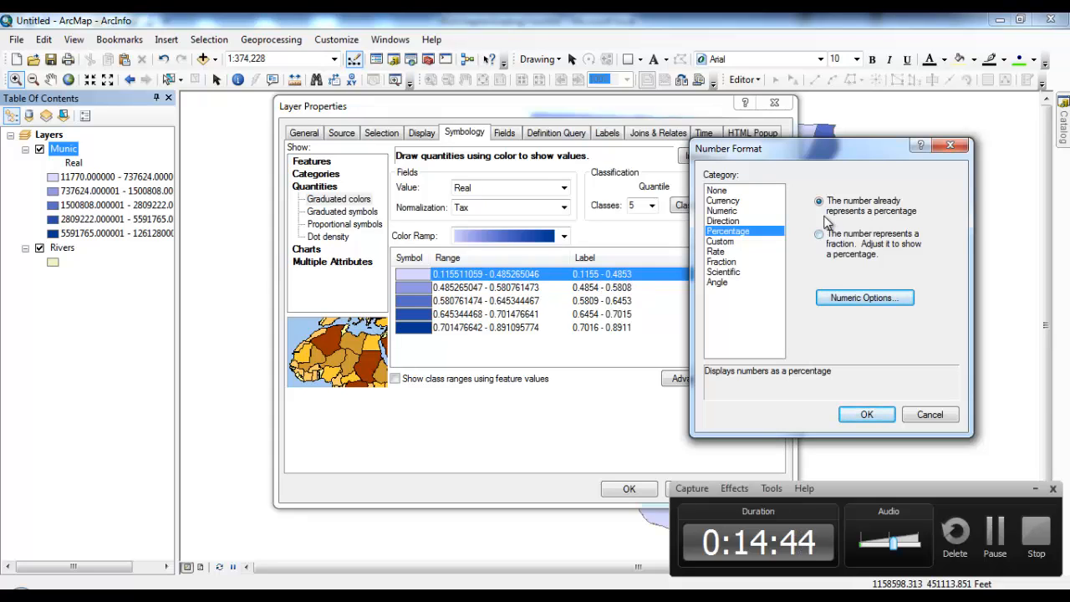
left_click(822, 241)
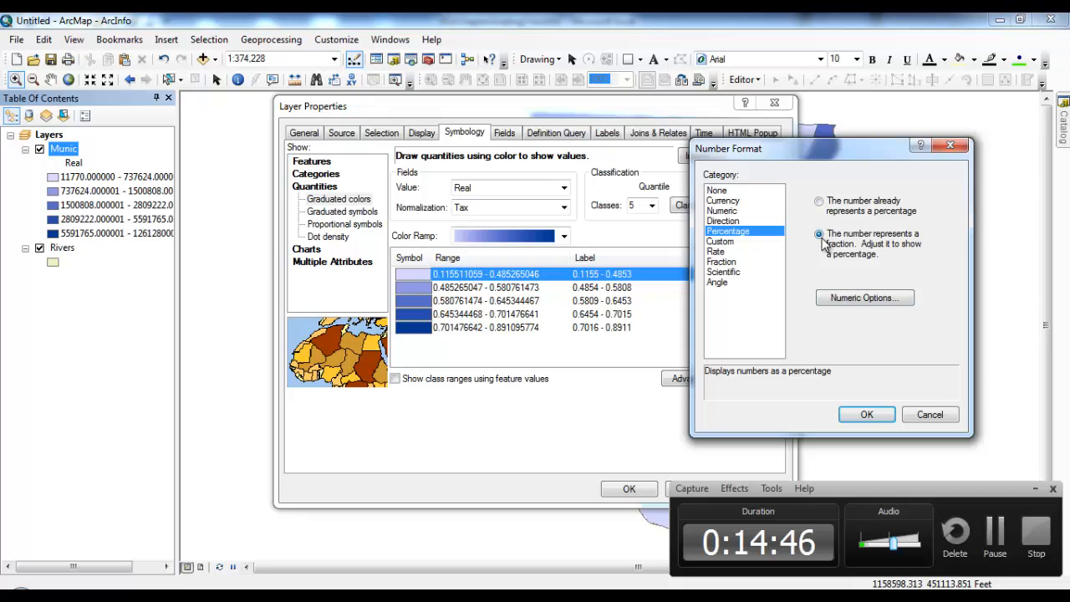
left_click(854, 298)
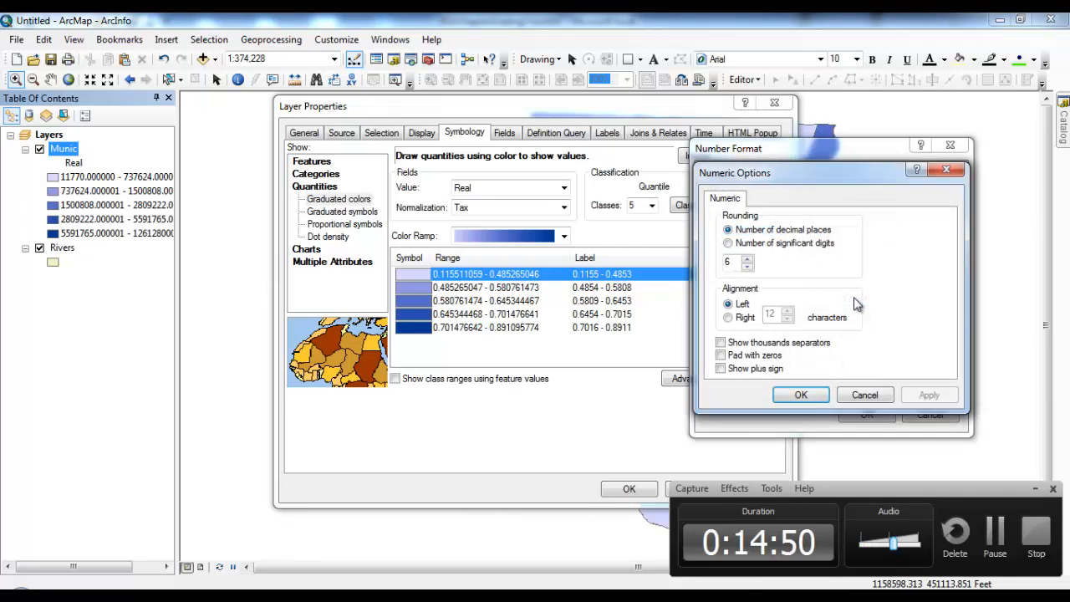
left_click(748, 267)
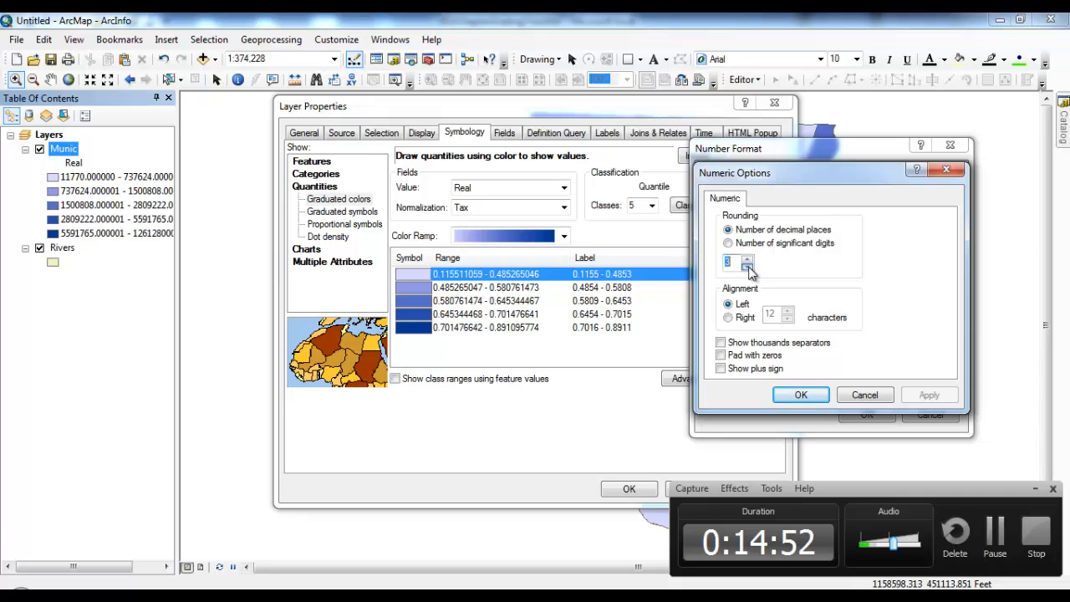
left_click(800, 394)
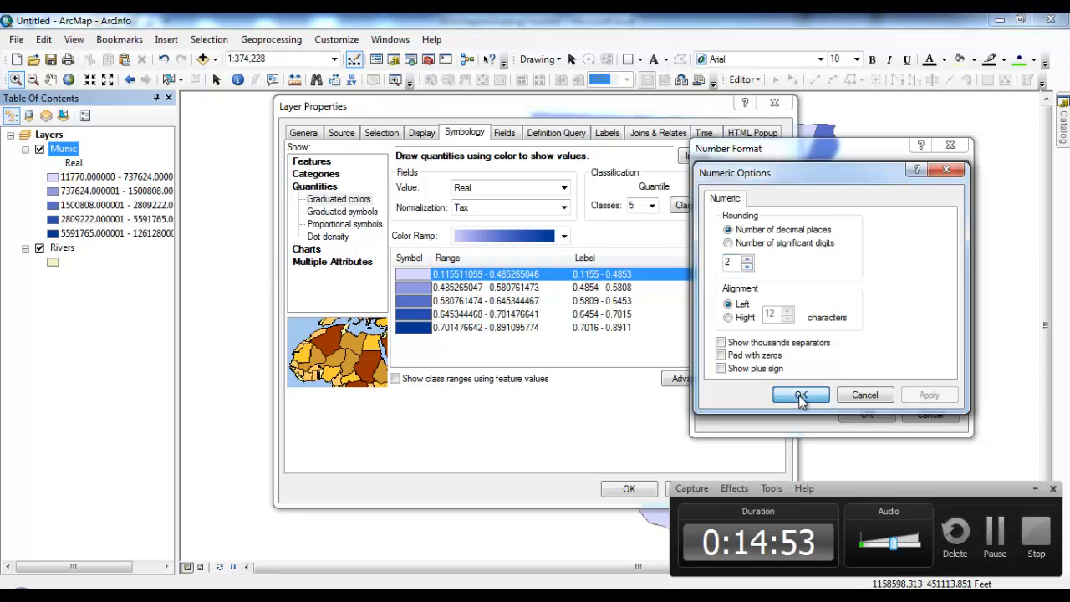
left_click(867, 414)
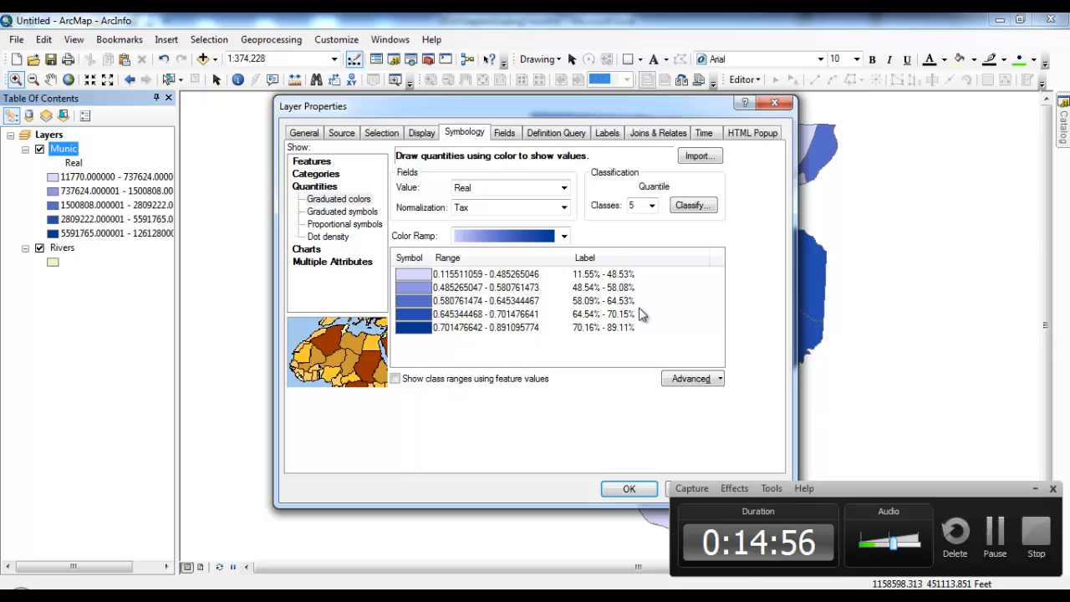
Step: Apply the percentage symbology, turn on municipality name labels, and reopen Munic properties
left_click(629, 491)
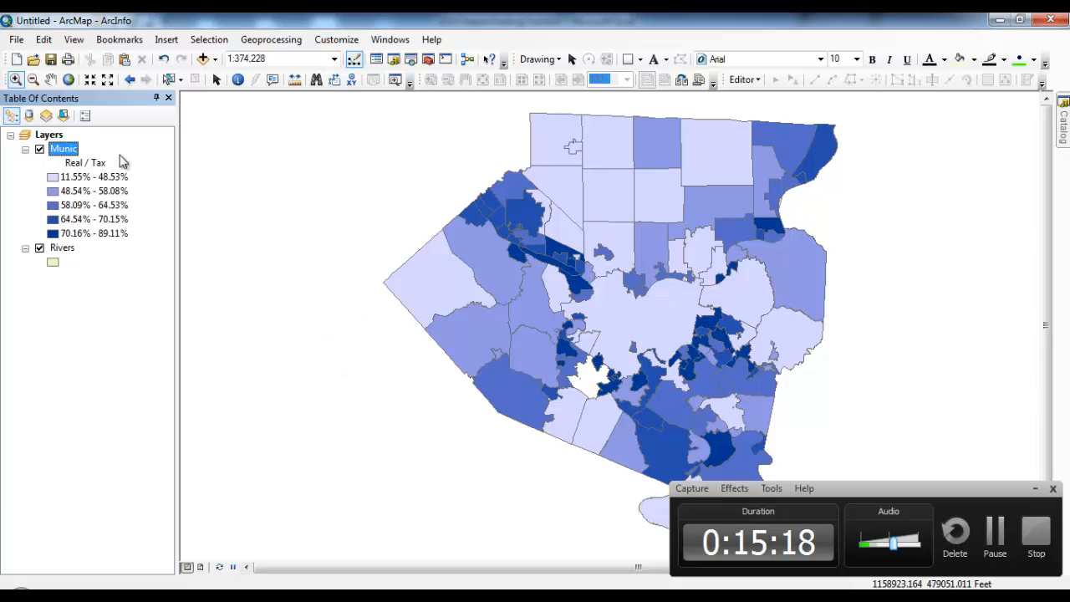
right_click(72, 151)
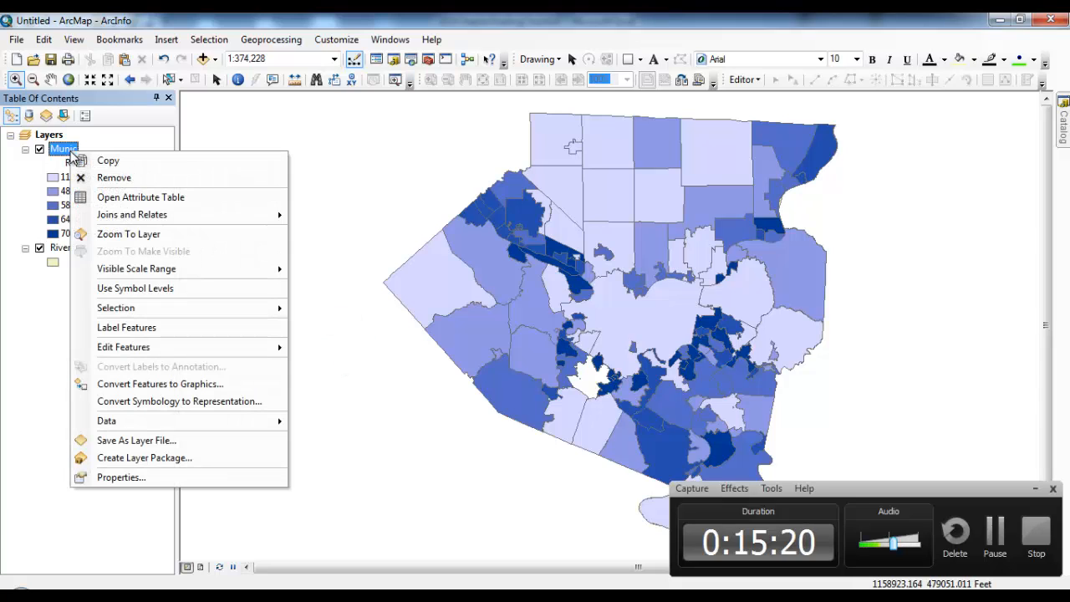
left_click(195, 328)
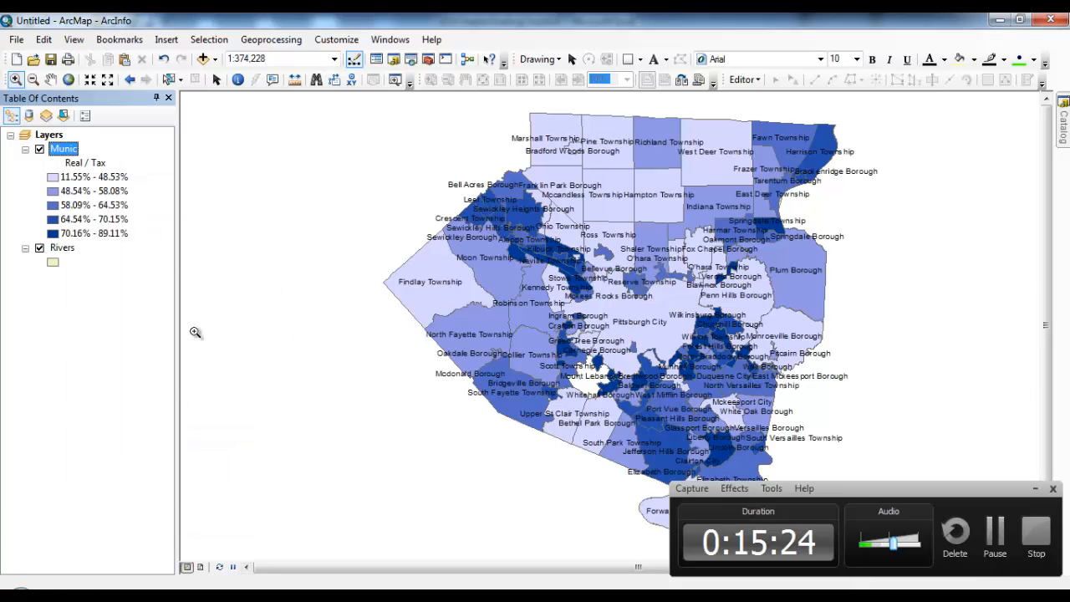
double_click(65, 149)
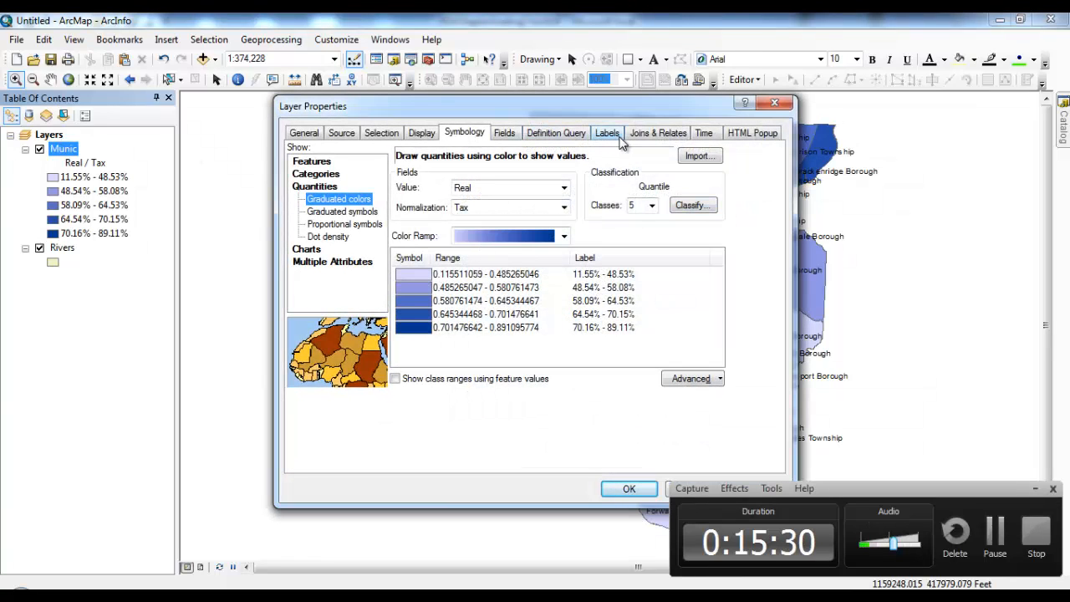
Step: Keep NAME as the Munic label field and open the label's text symbol editor
left_click(618, 139)
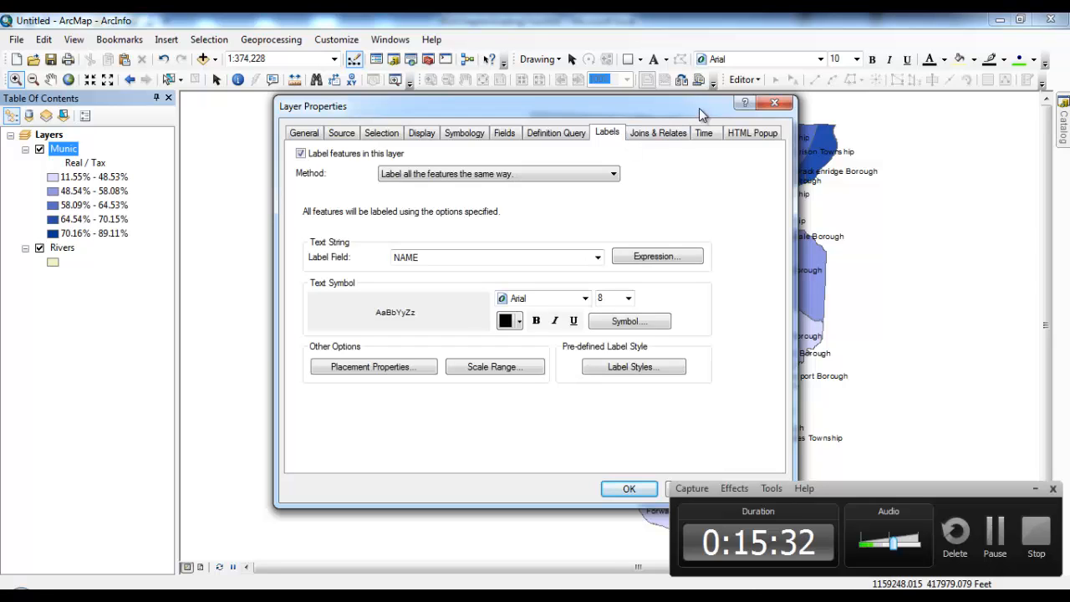
left_click_drag(700, 110, 346, 159)
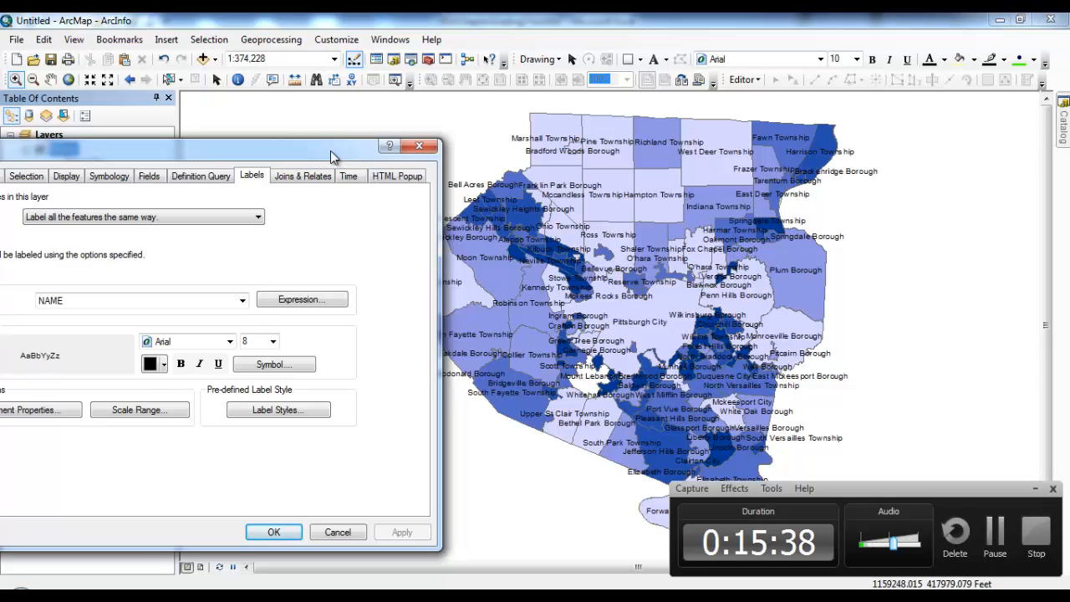
left_click_drag(330, 150, 565, 143)
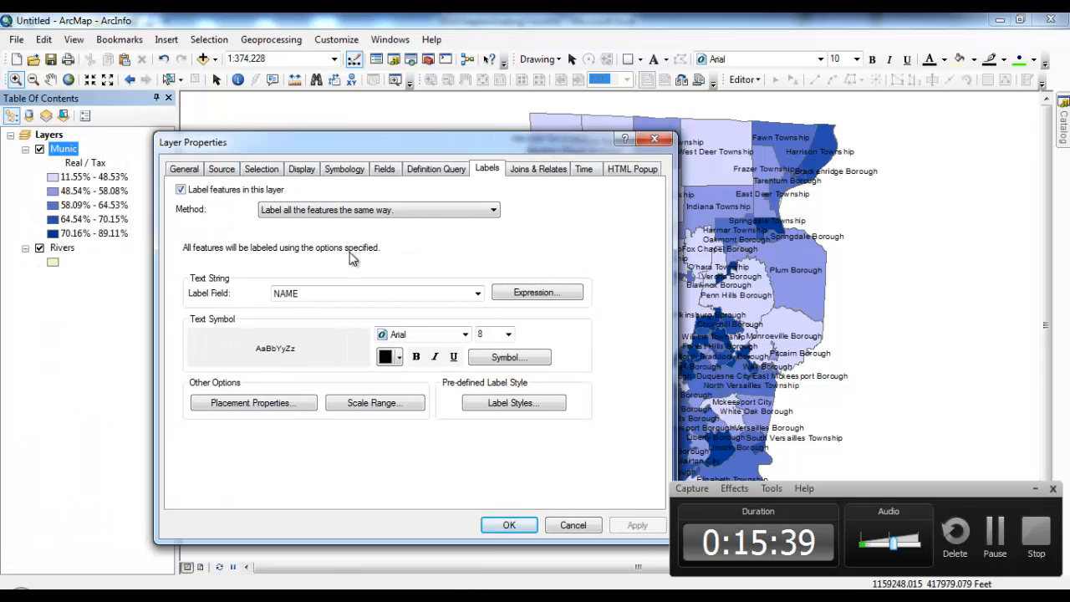
left_click(478, 294)
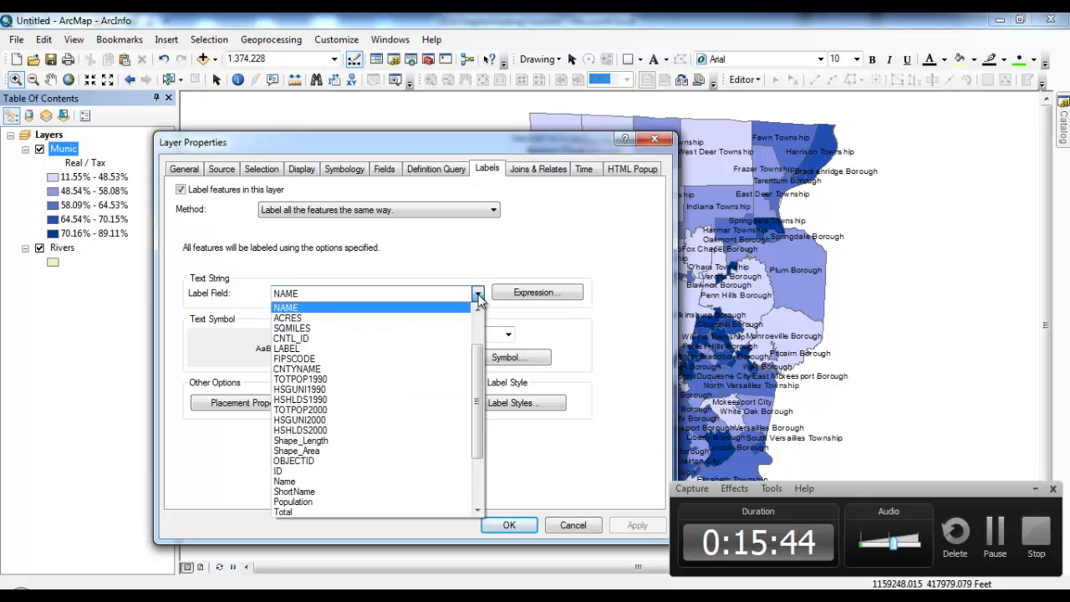
left_click(477, 294)
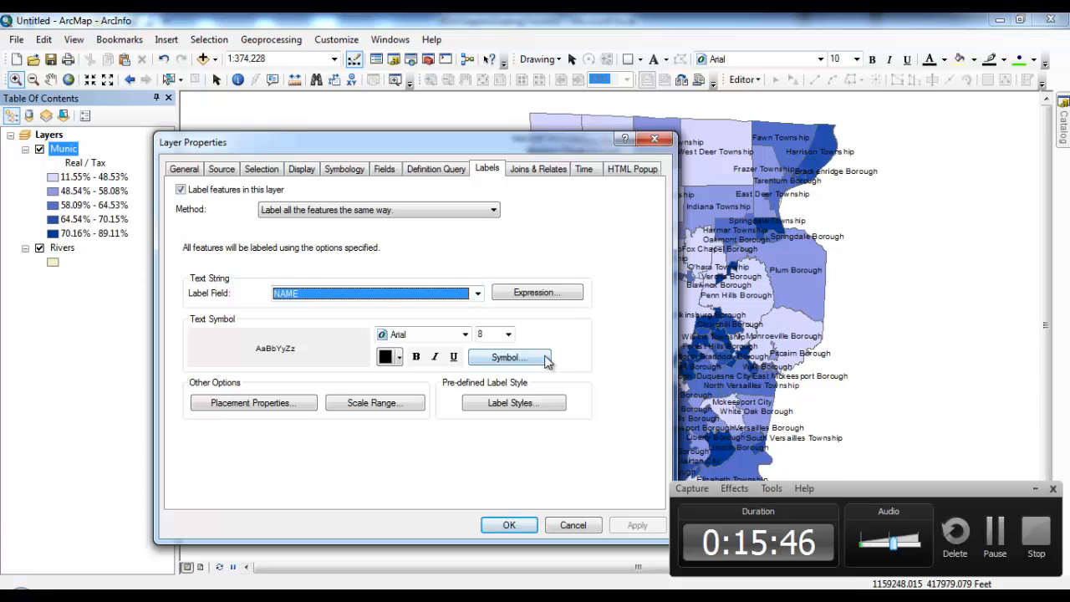
left_click(545, 359)
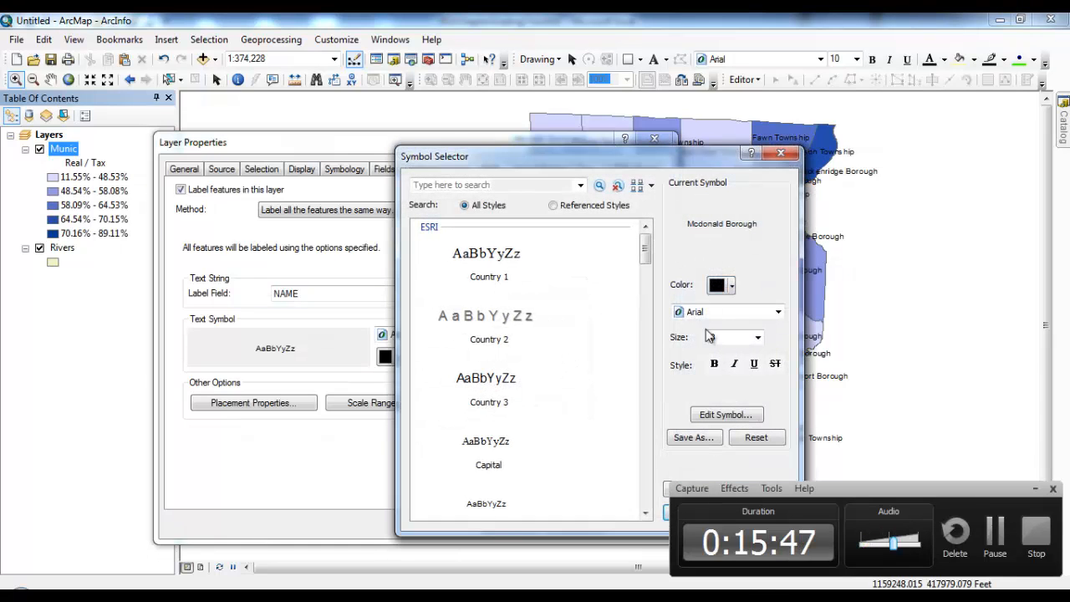
left_click(726, 414)
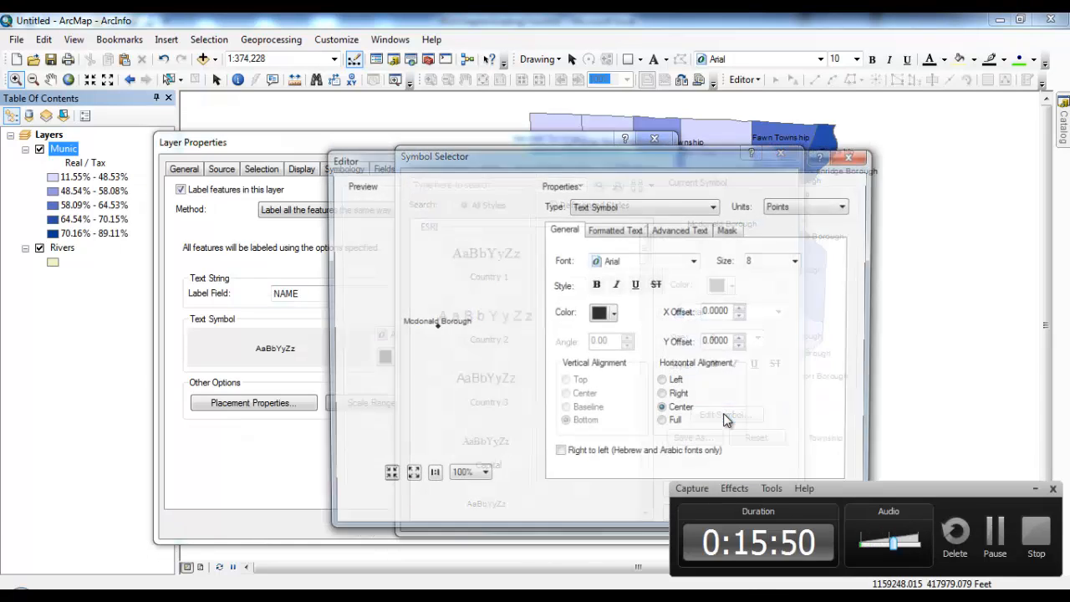
Step: Give the labels a size 1 halo with light grey fill and apply it to the map
left_click(730, 232)
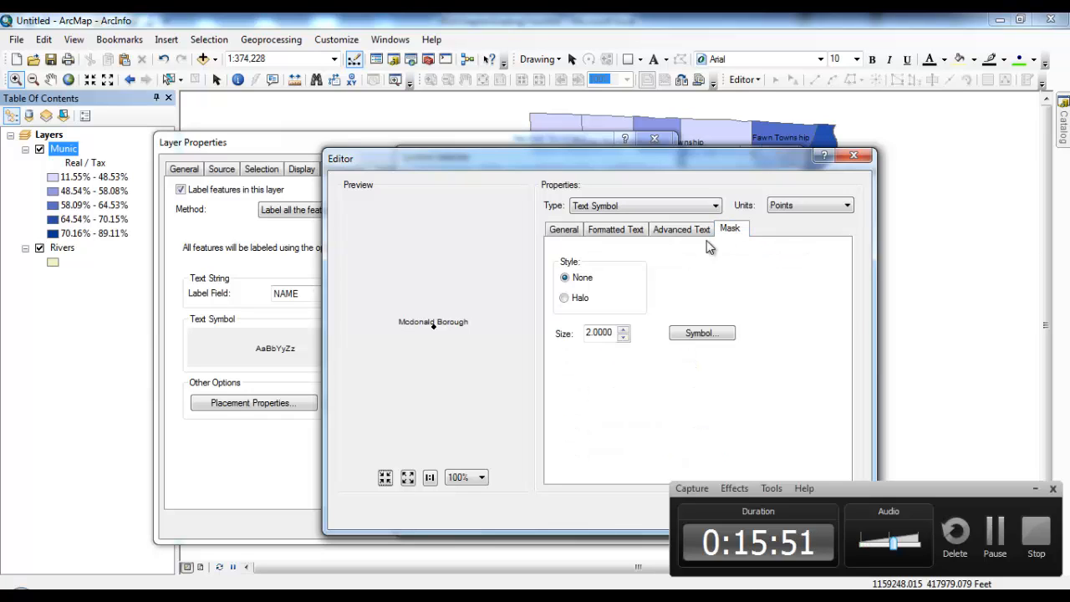
left_click(566, 300)
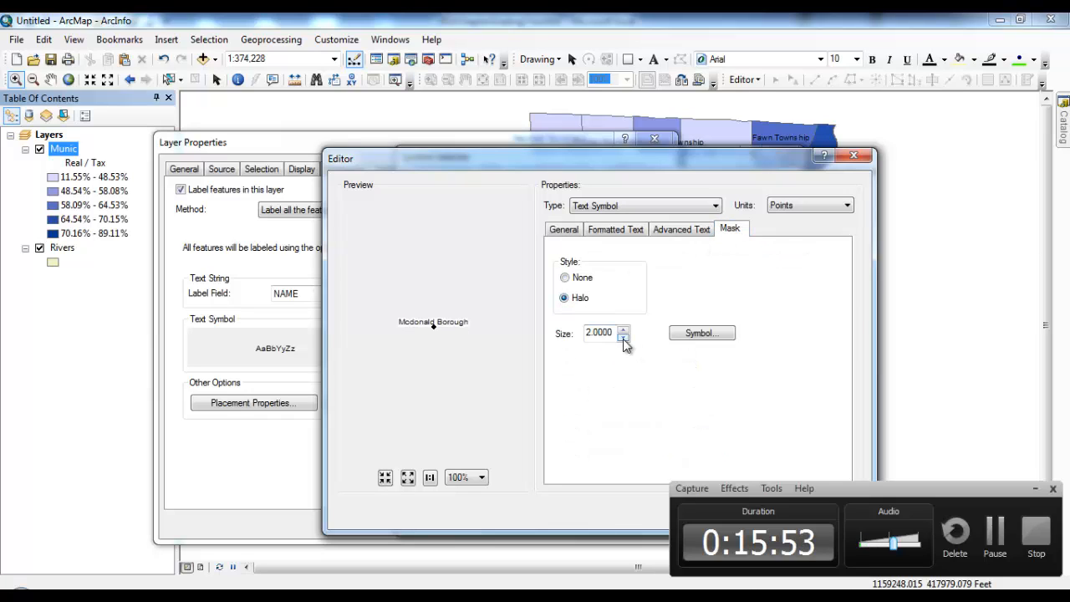
left_click(624, 337)
left_click(624, 338)
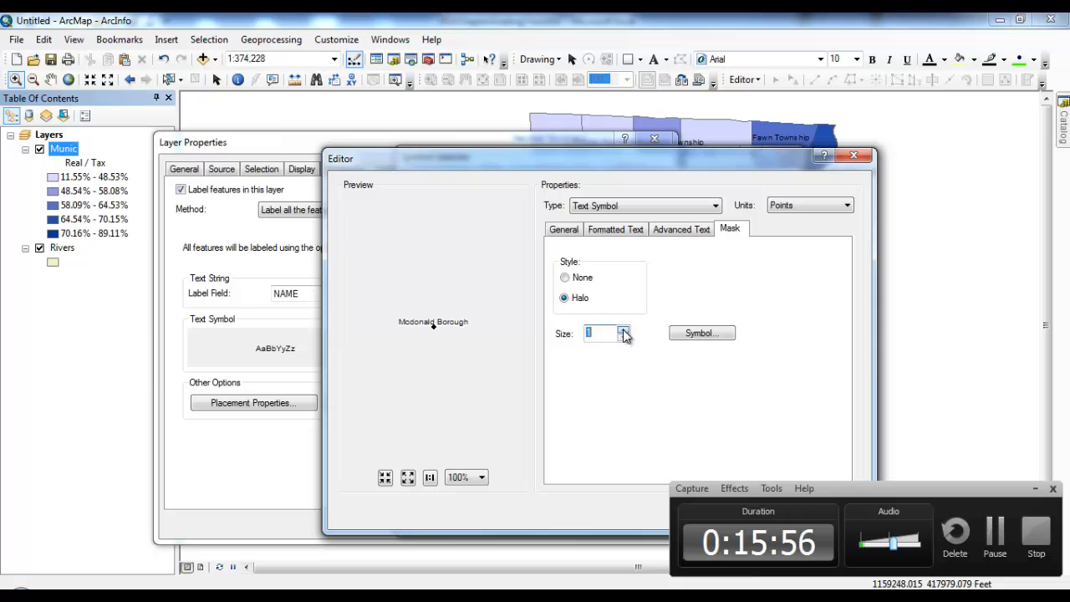
left_click(710, 334)
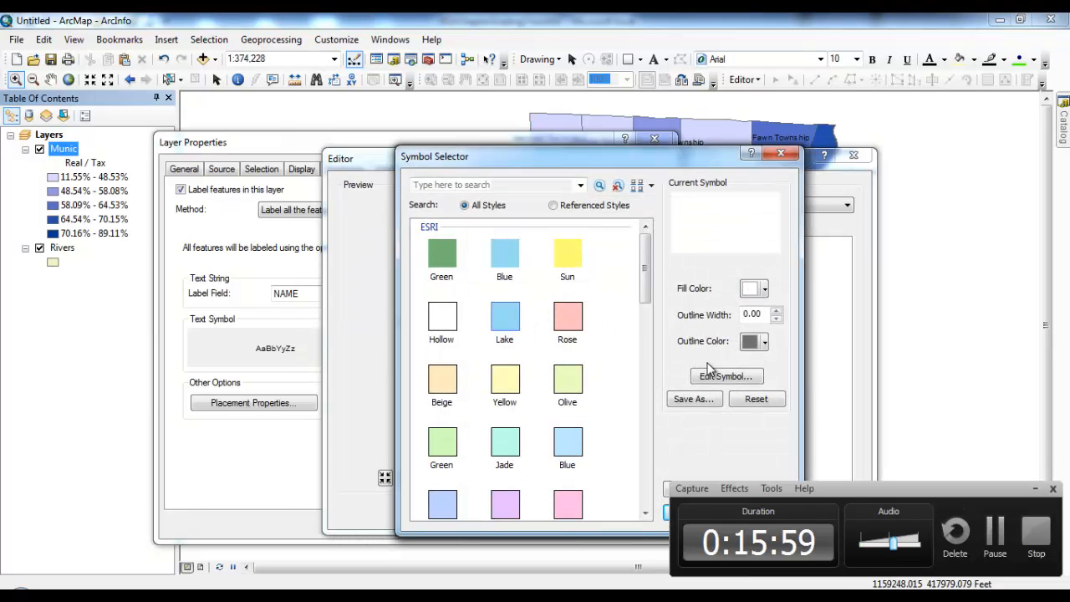
left_click(764, 290)
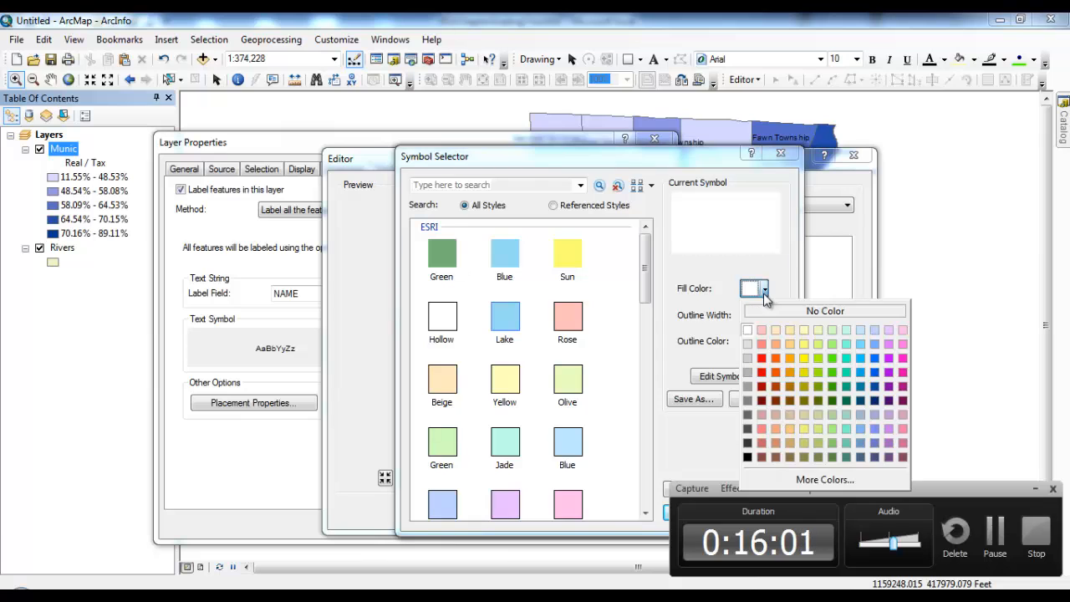
left_click(748, 344)
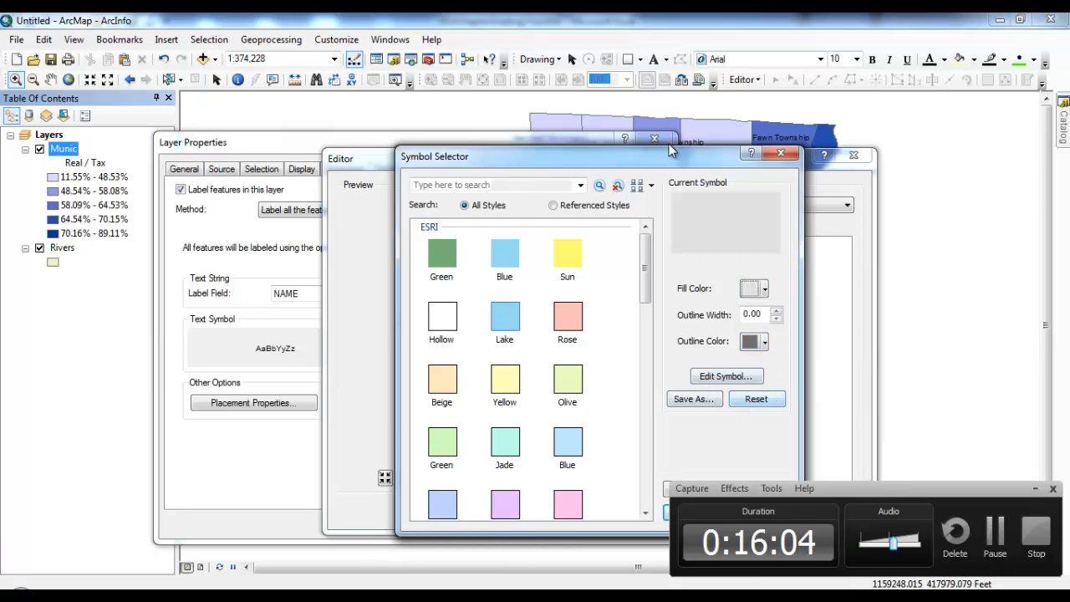
left_click_drag(664, 159, 615, 110)
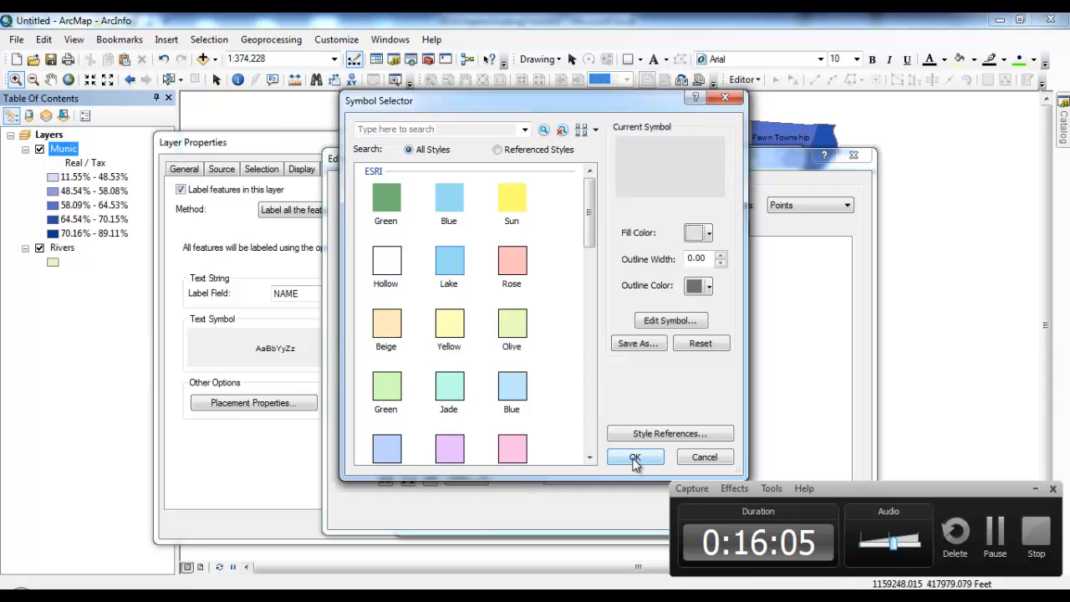
left_click(633, 455)
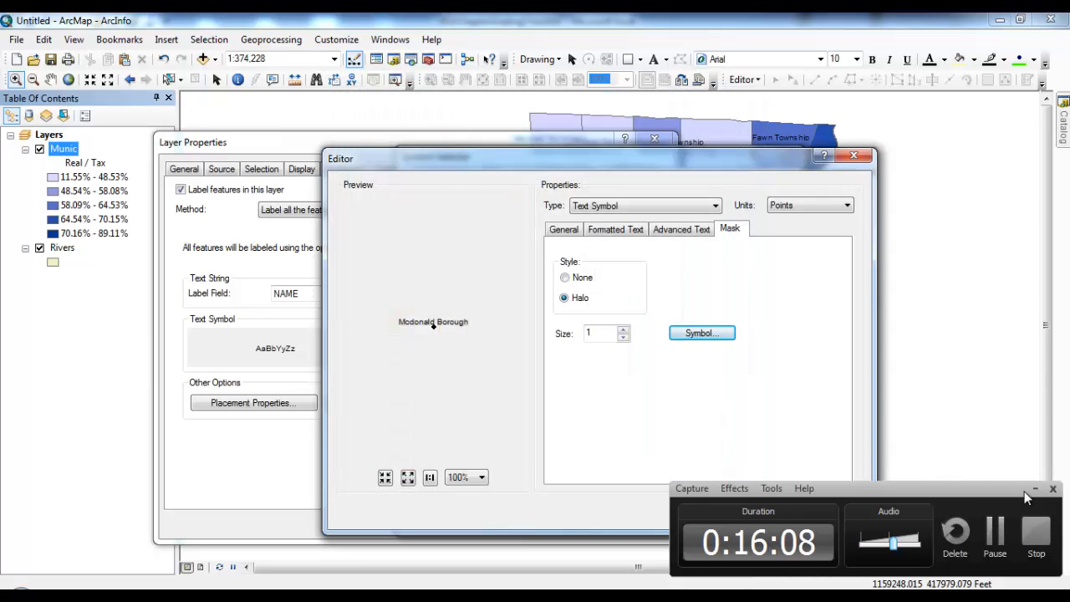
left_click(1036, 491)
left_click(766, 513)
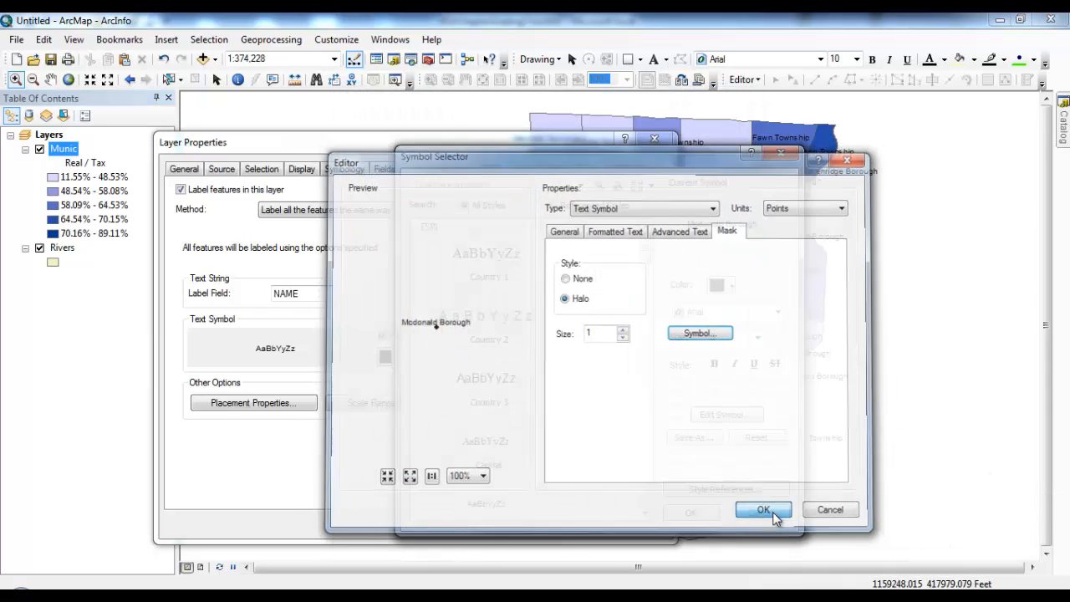
left_click(710, 512)
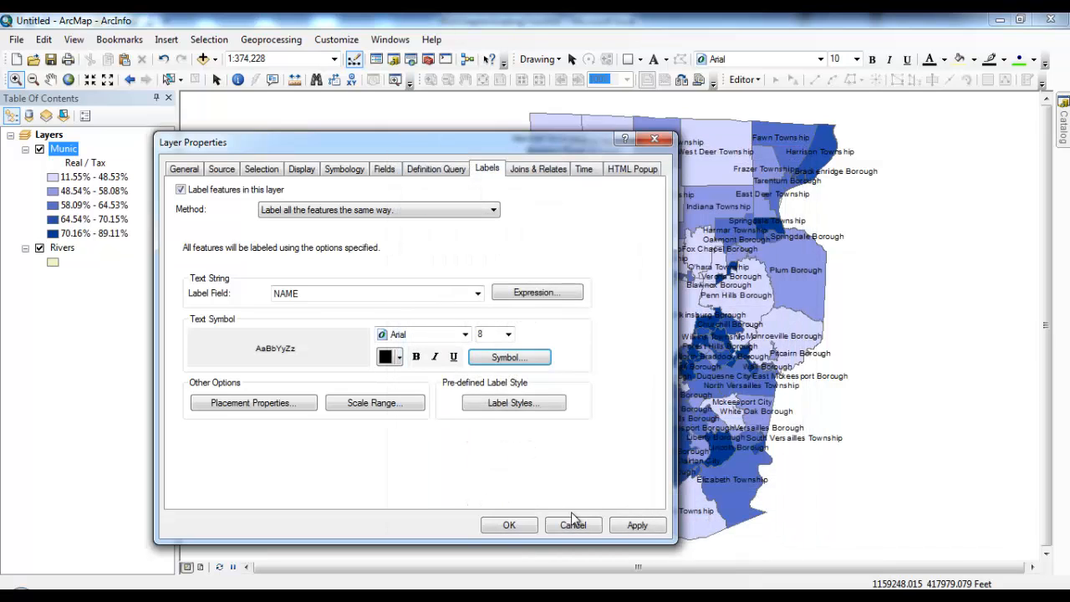
left_click(640, 527)
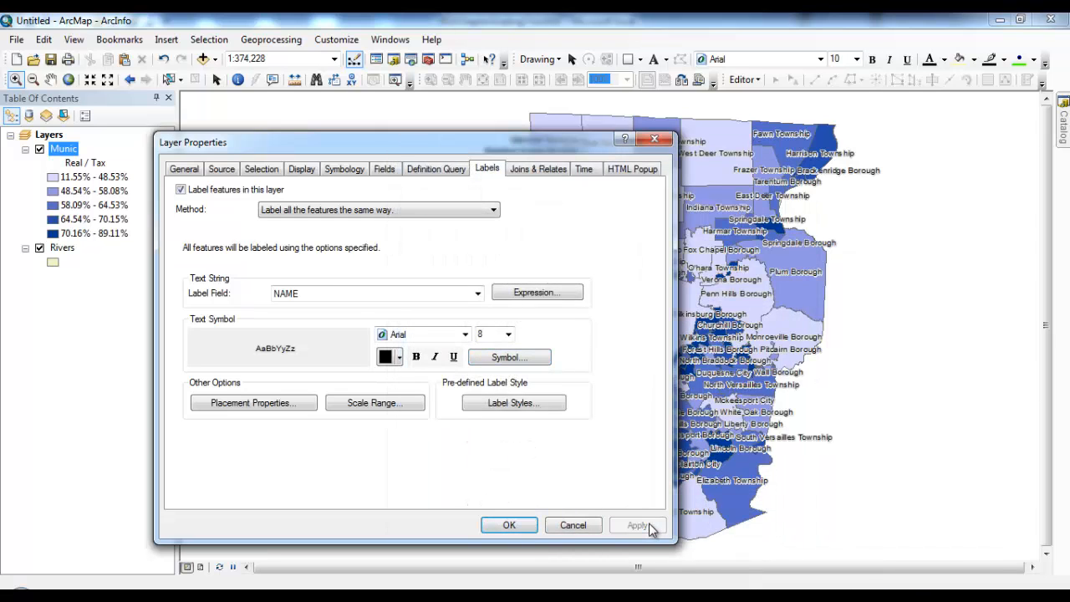
left_click(506, 525)
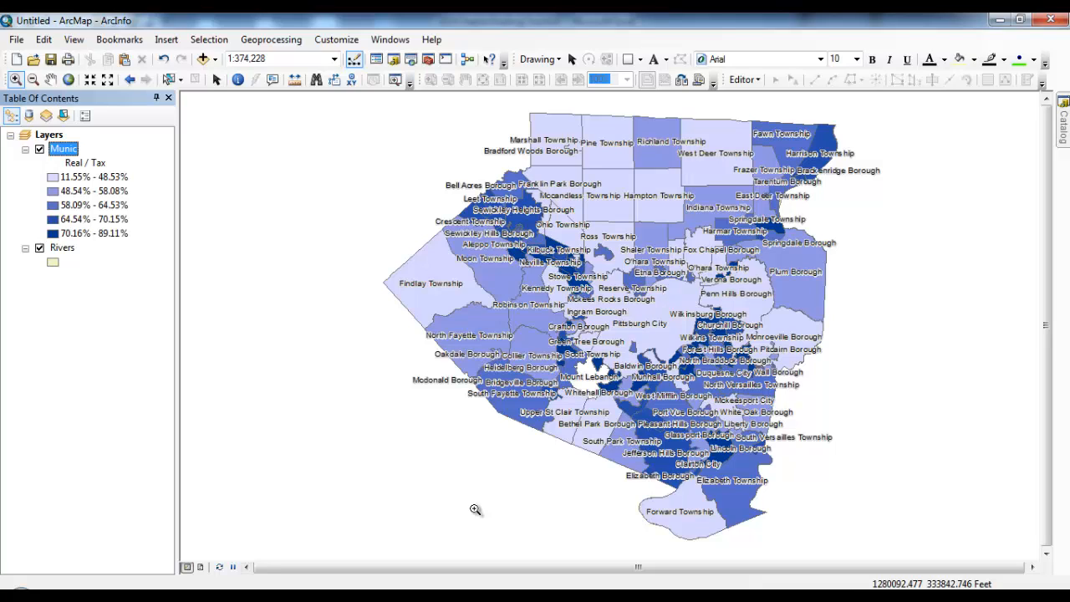
Step: Move Rivers above Munic in the table of contents and symbolize it with the Lake style
left_click(58, 251)
left_click_drag(59, 255, 67, 138)
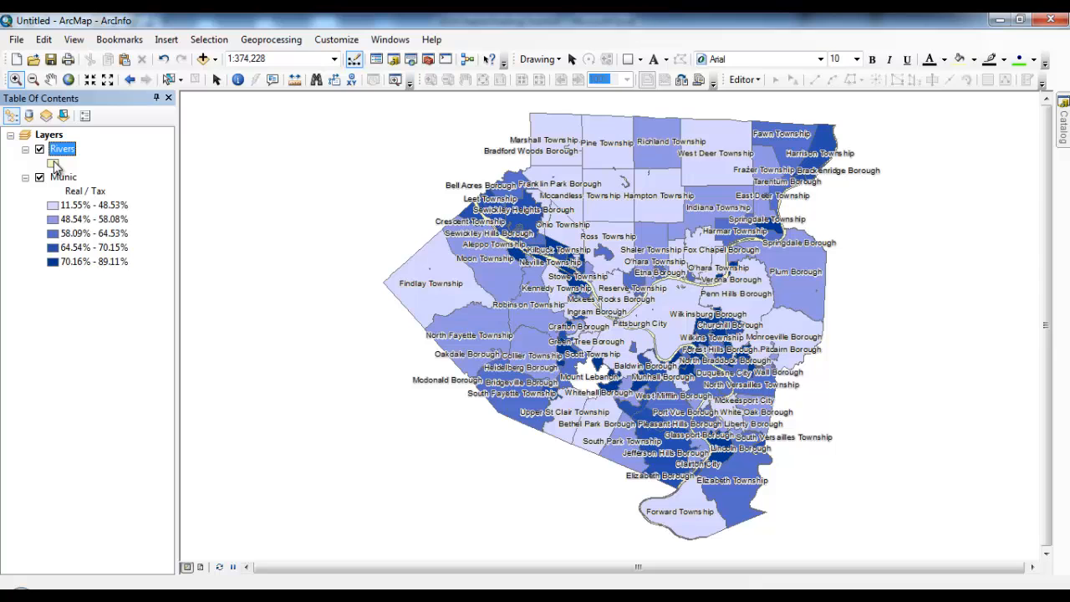
left_click(54, 166)
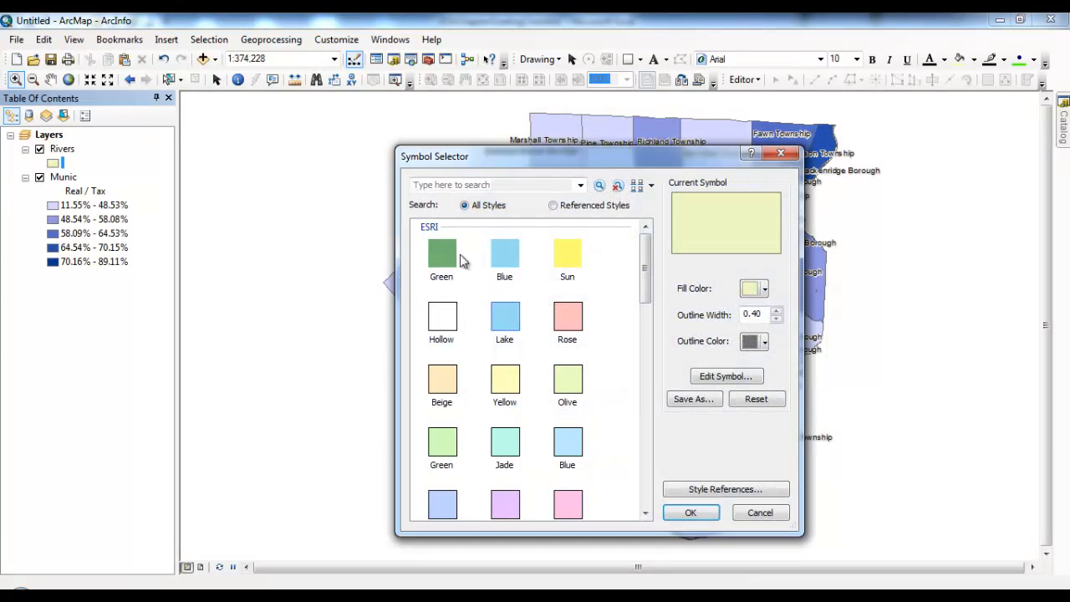
left_click(502, 317)
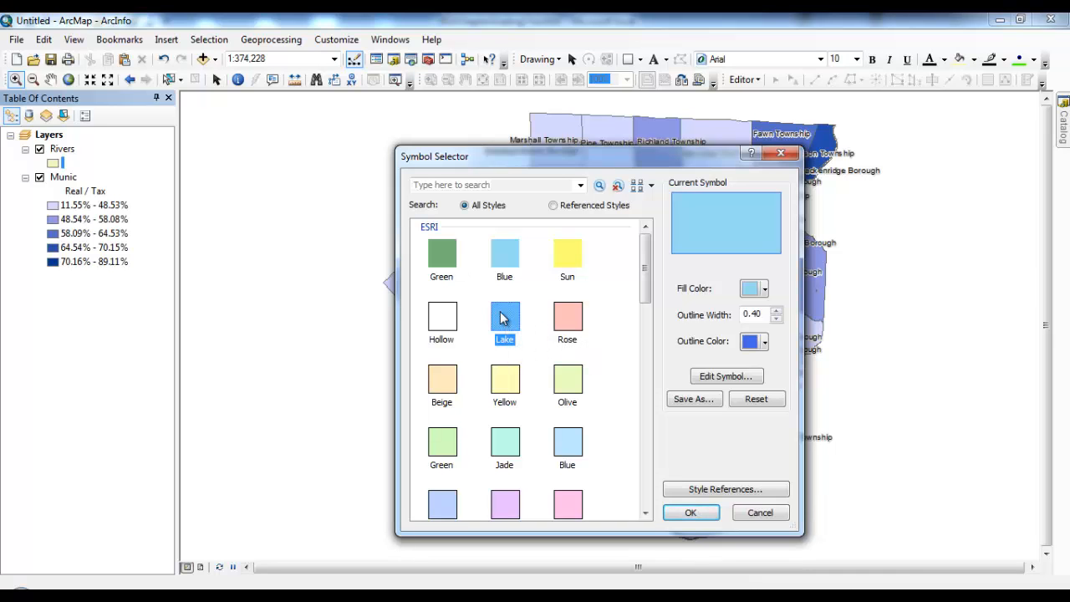
left_click(699, 512)
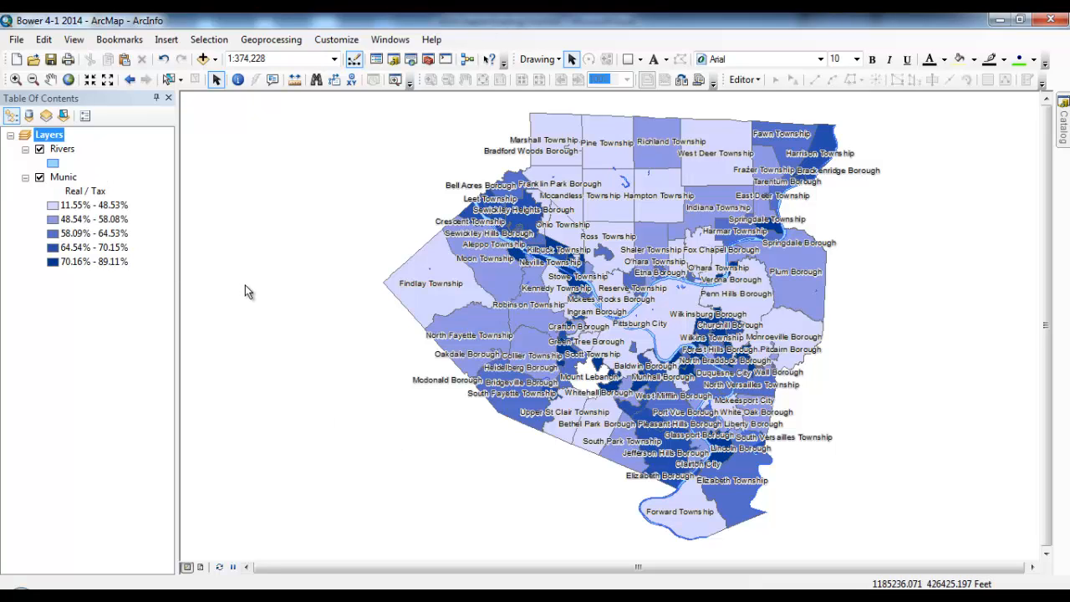
Step: Insert a New Data Frame and copy the Munic and Rivers layers into it
left_click(166, 42)
left_click(180, 57)
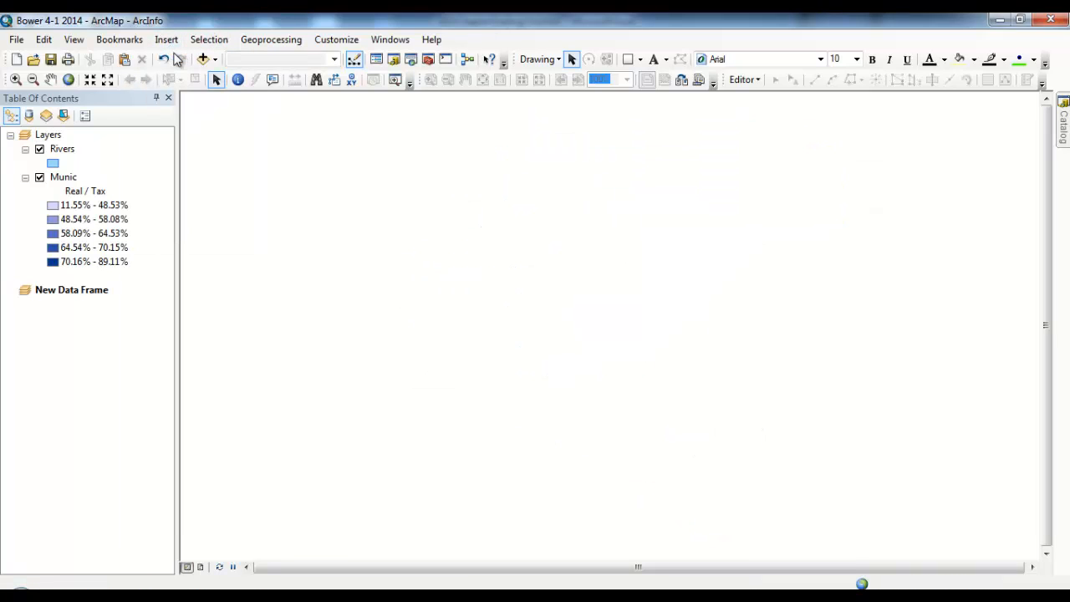
left_click_drag(68, 179, 72, 318)
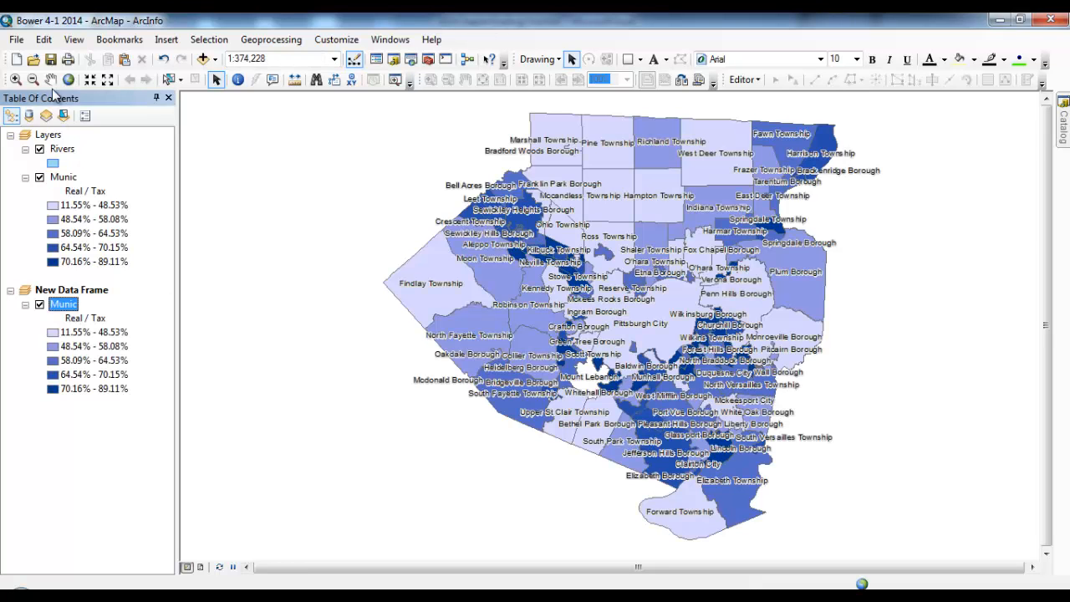
left_click(60, 150)
left_click_drag(61, 153, 70, 296)
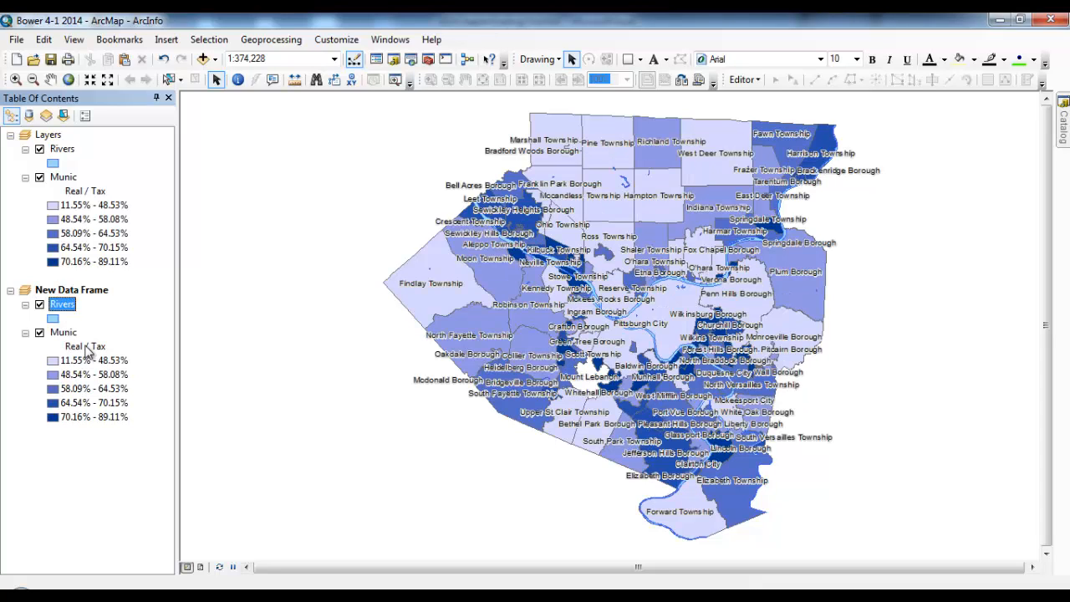